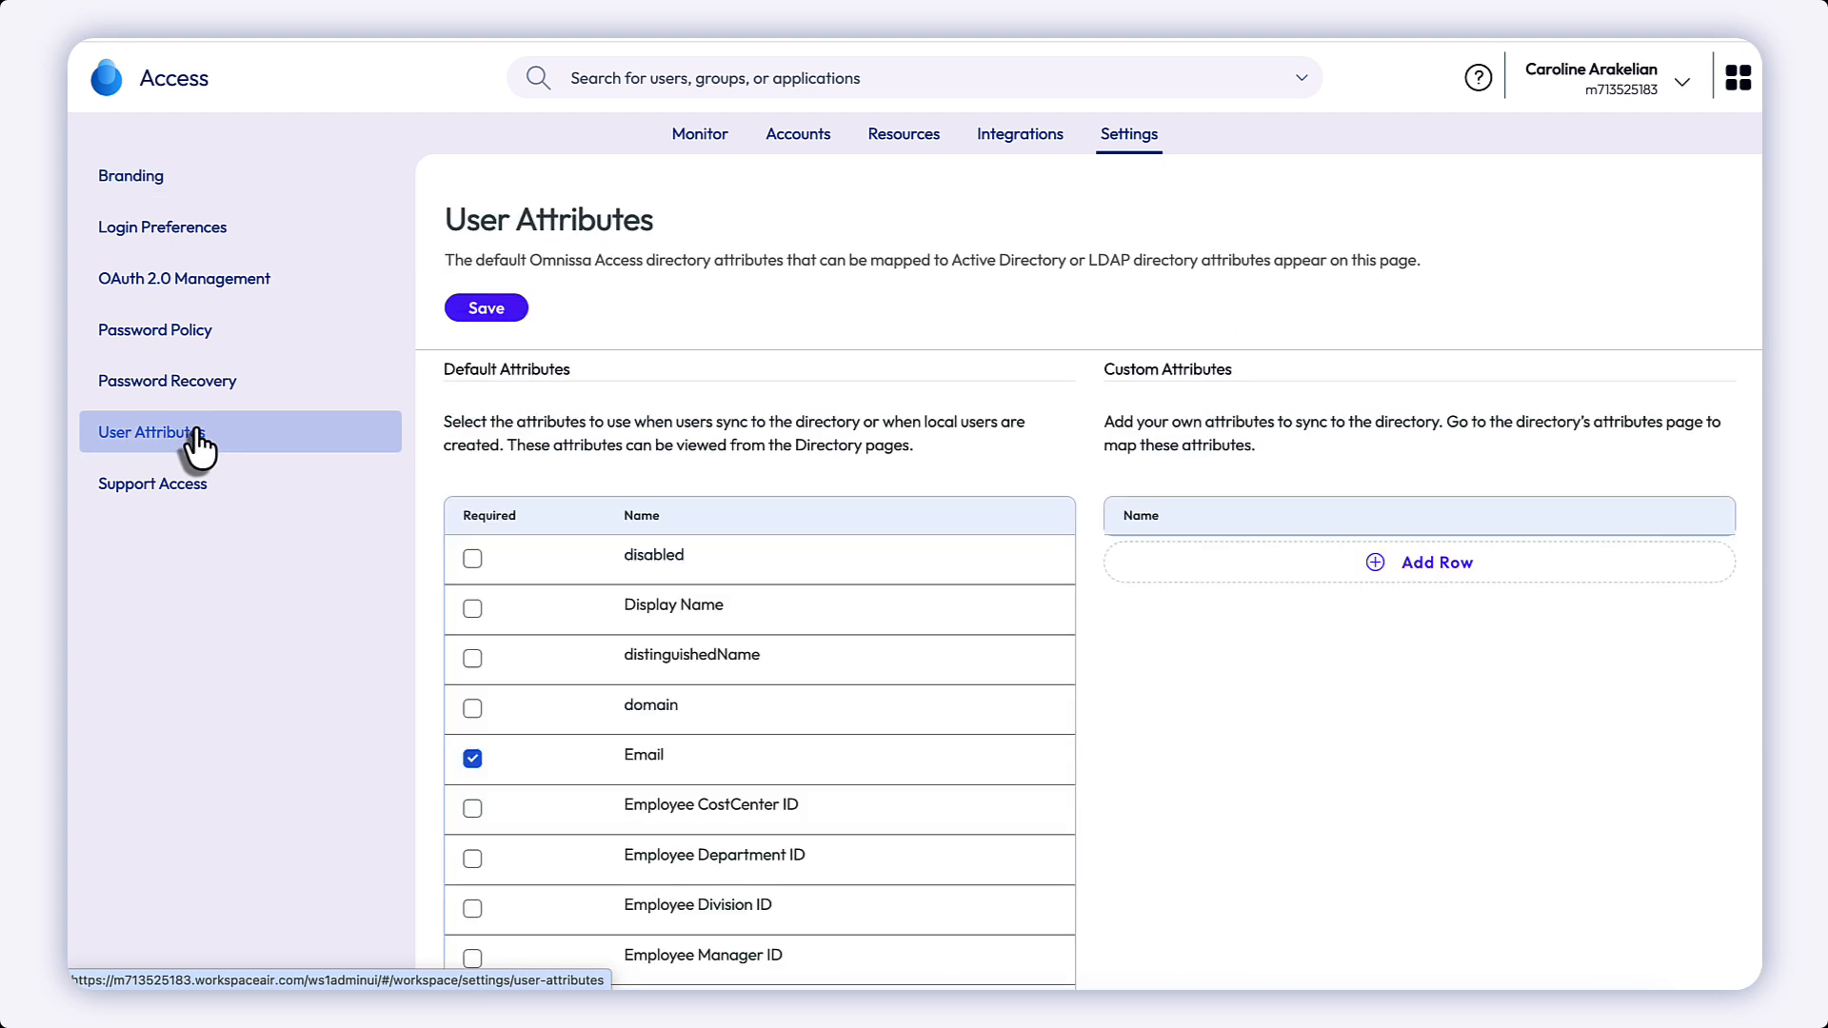
Add three custom user attributes named objectGuid, sid and netBios, and save the user attributes.
left_click(1437, 571)
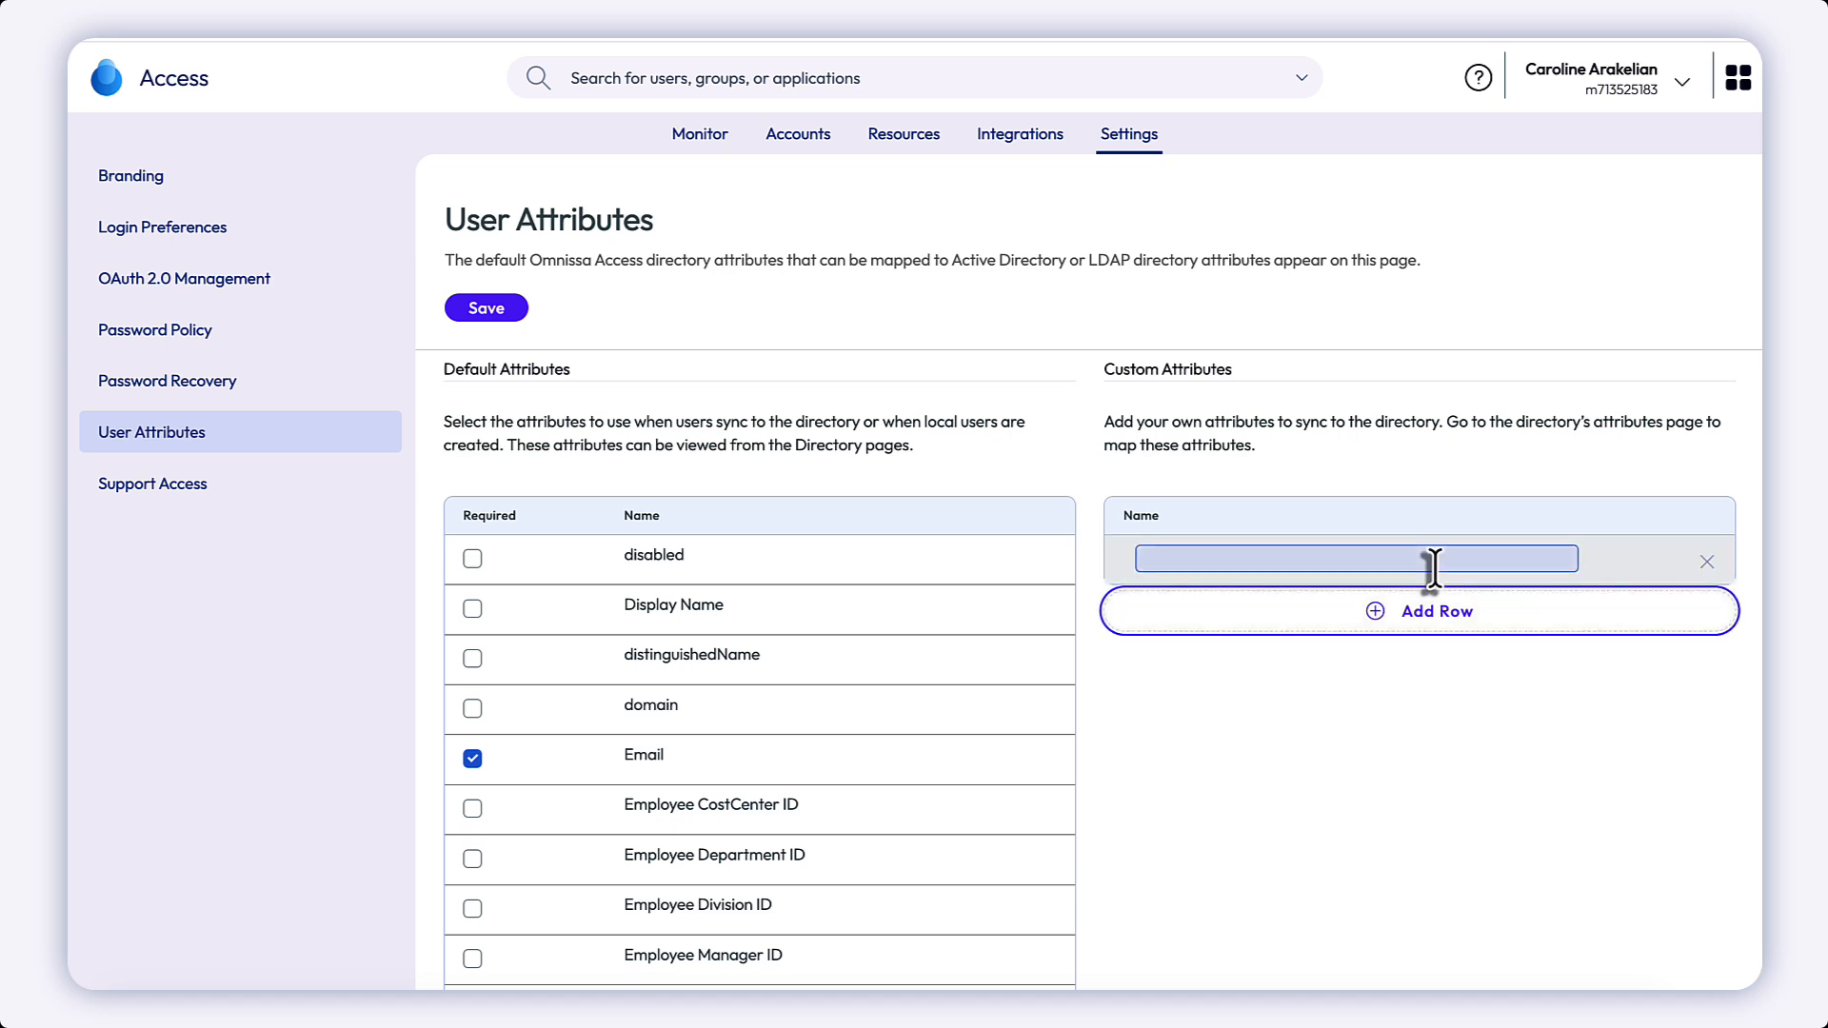
left_click(1354, 558)
type("objectGuid")
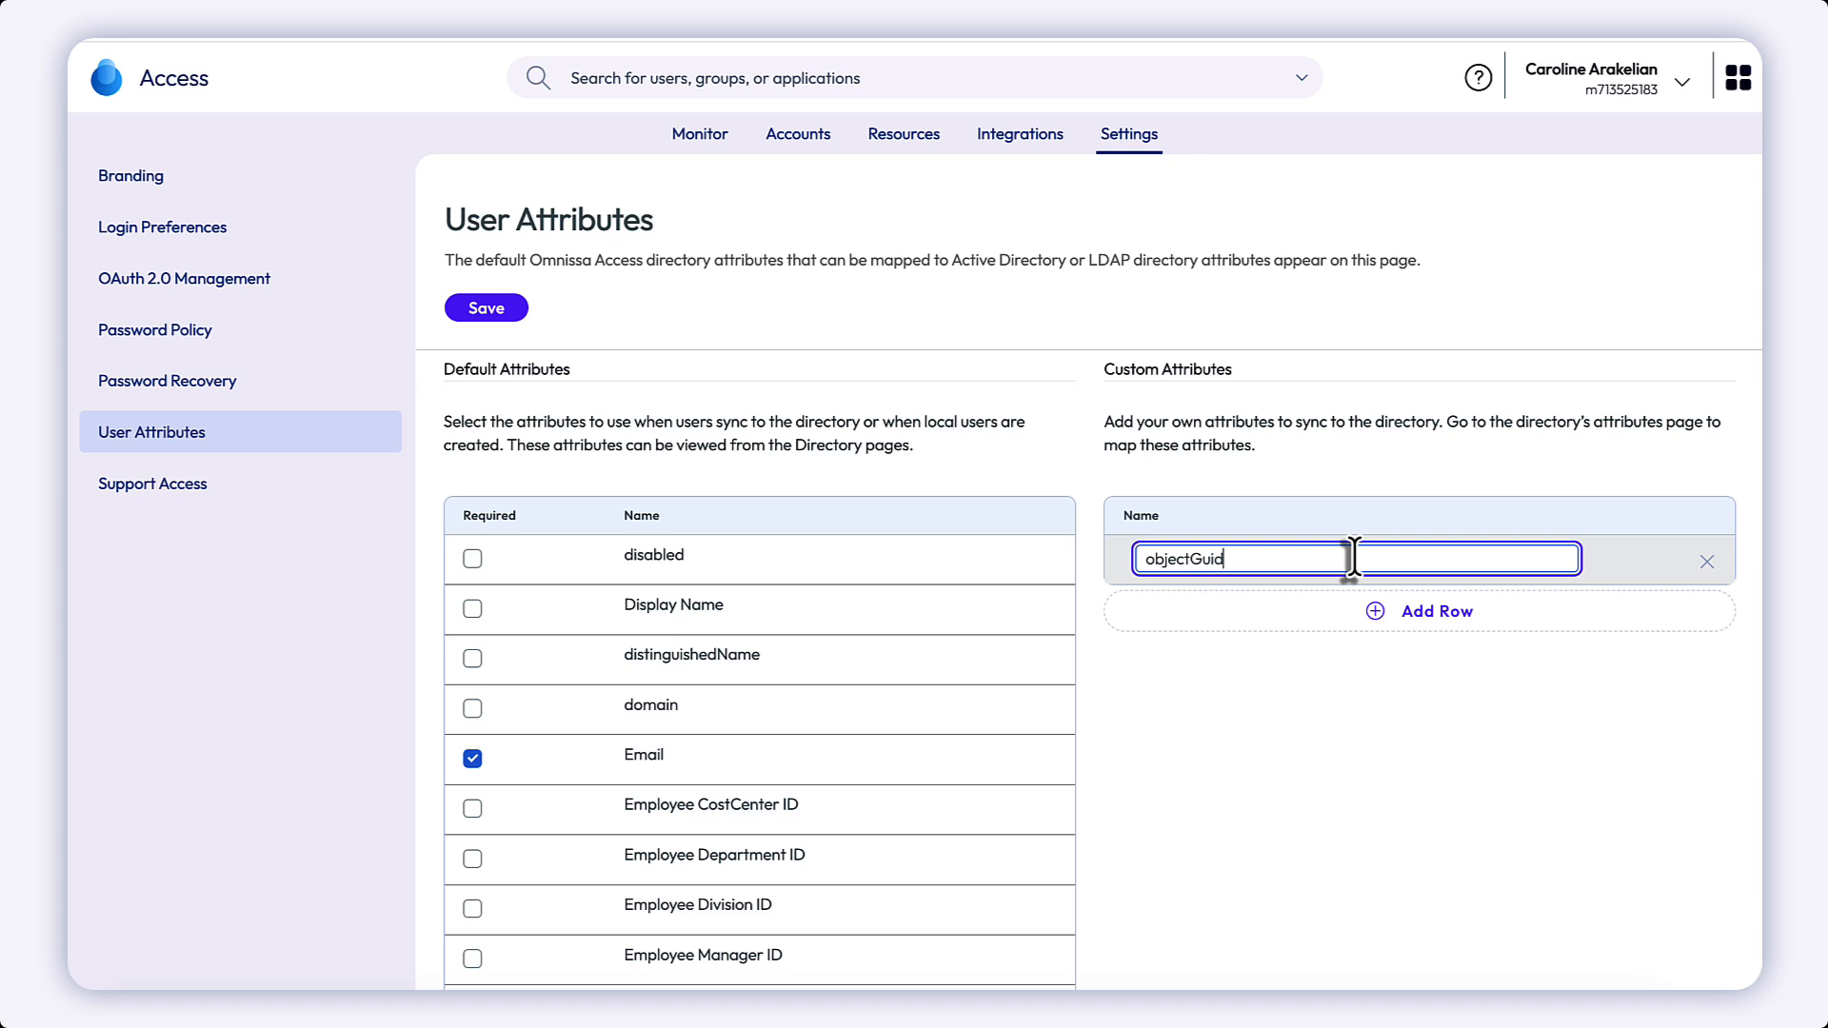
left_click(1447, 625)
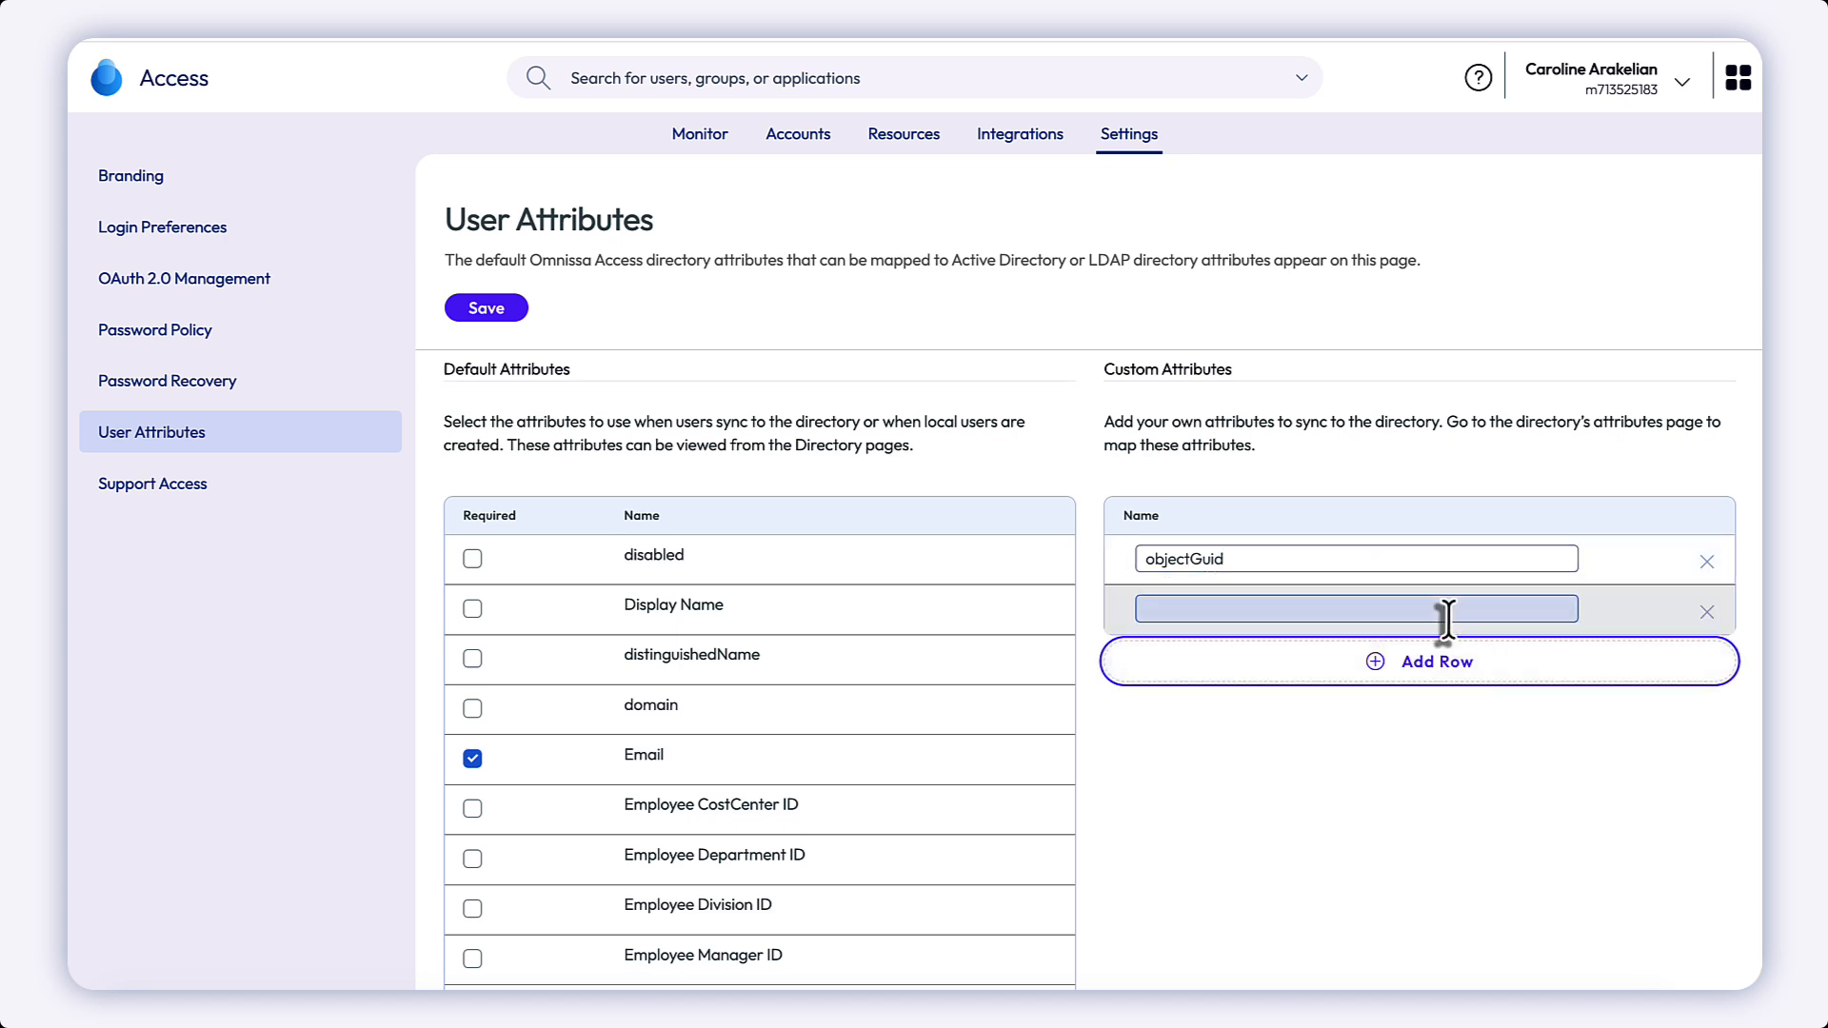
left_click(1250, 610)
type("sid")
left_click(1440, 671)
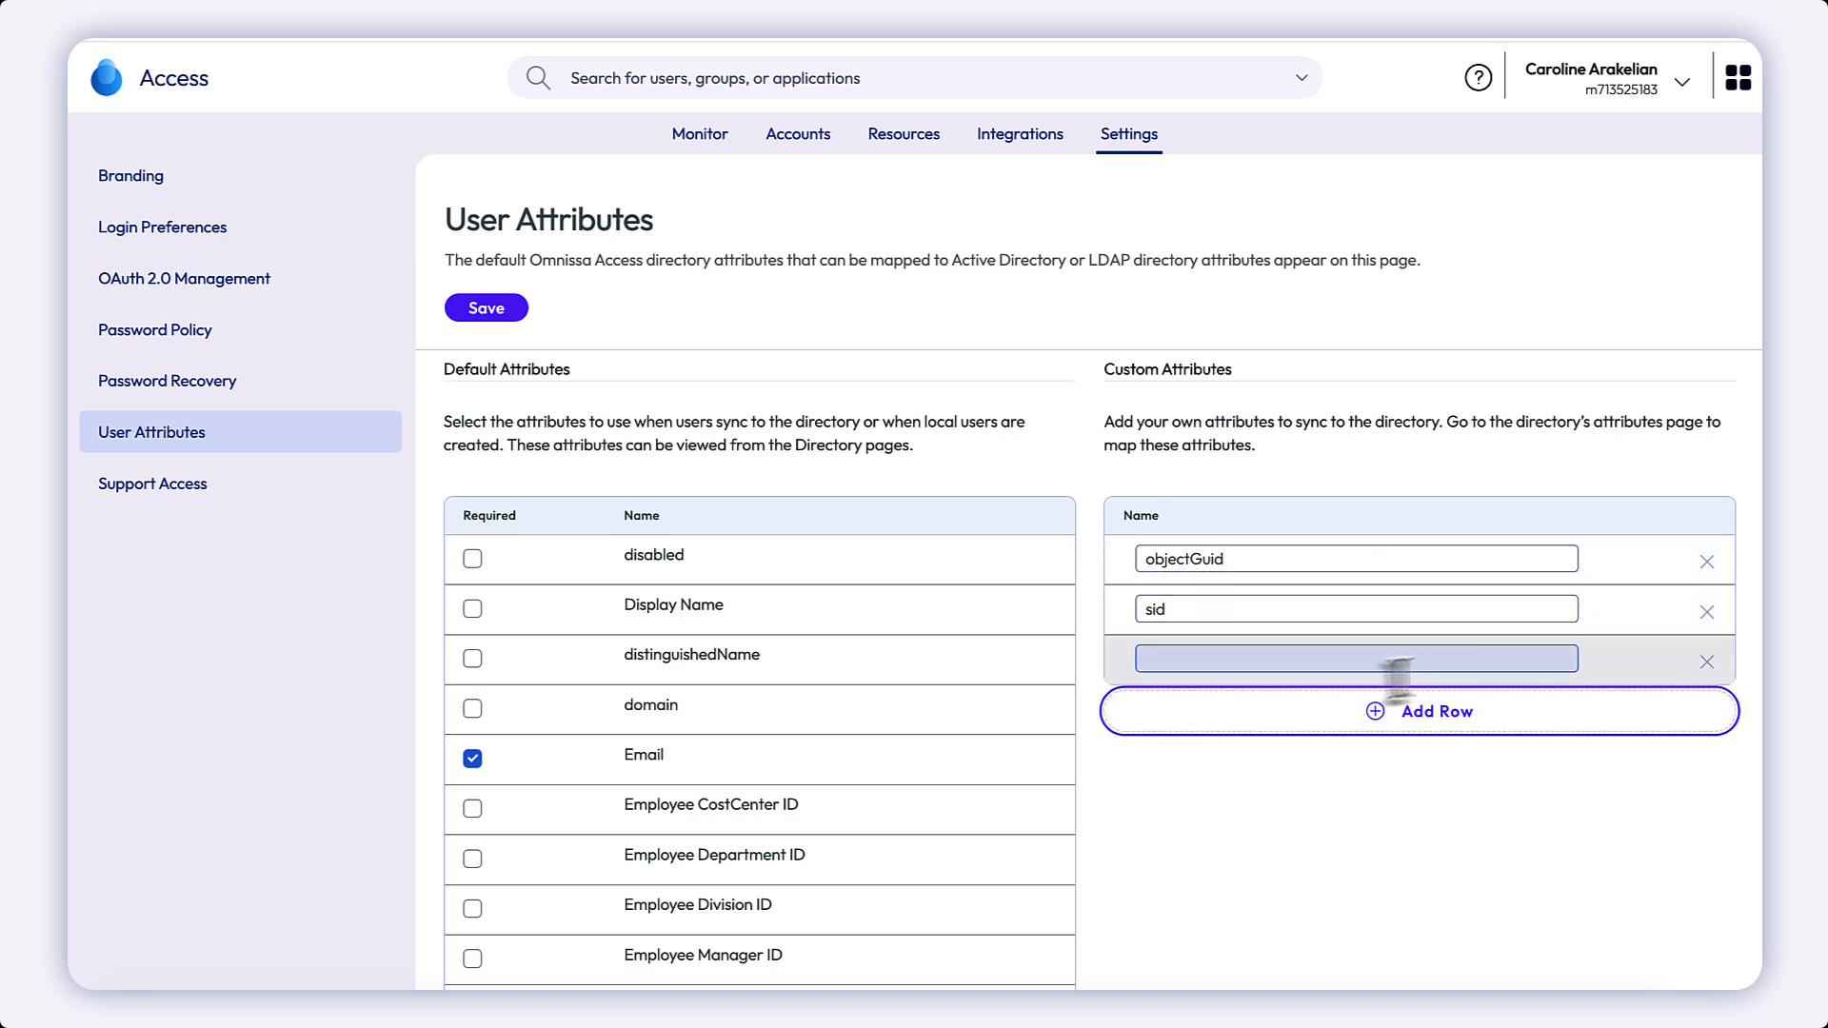
left_click(1170, 660)
type("newBios")
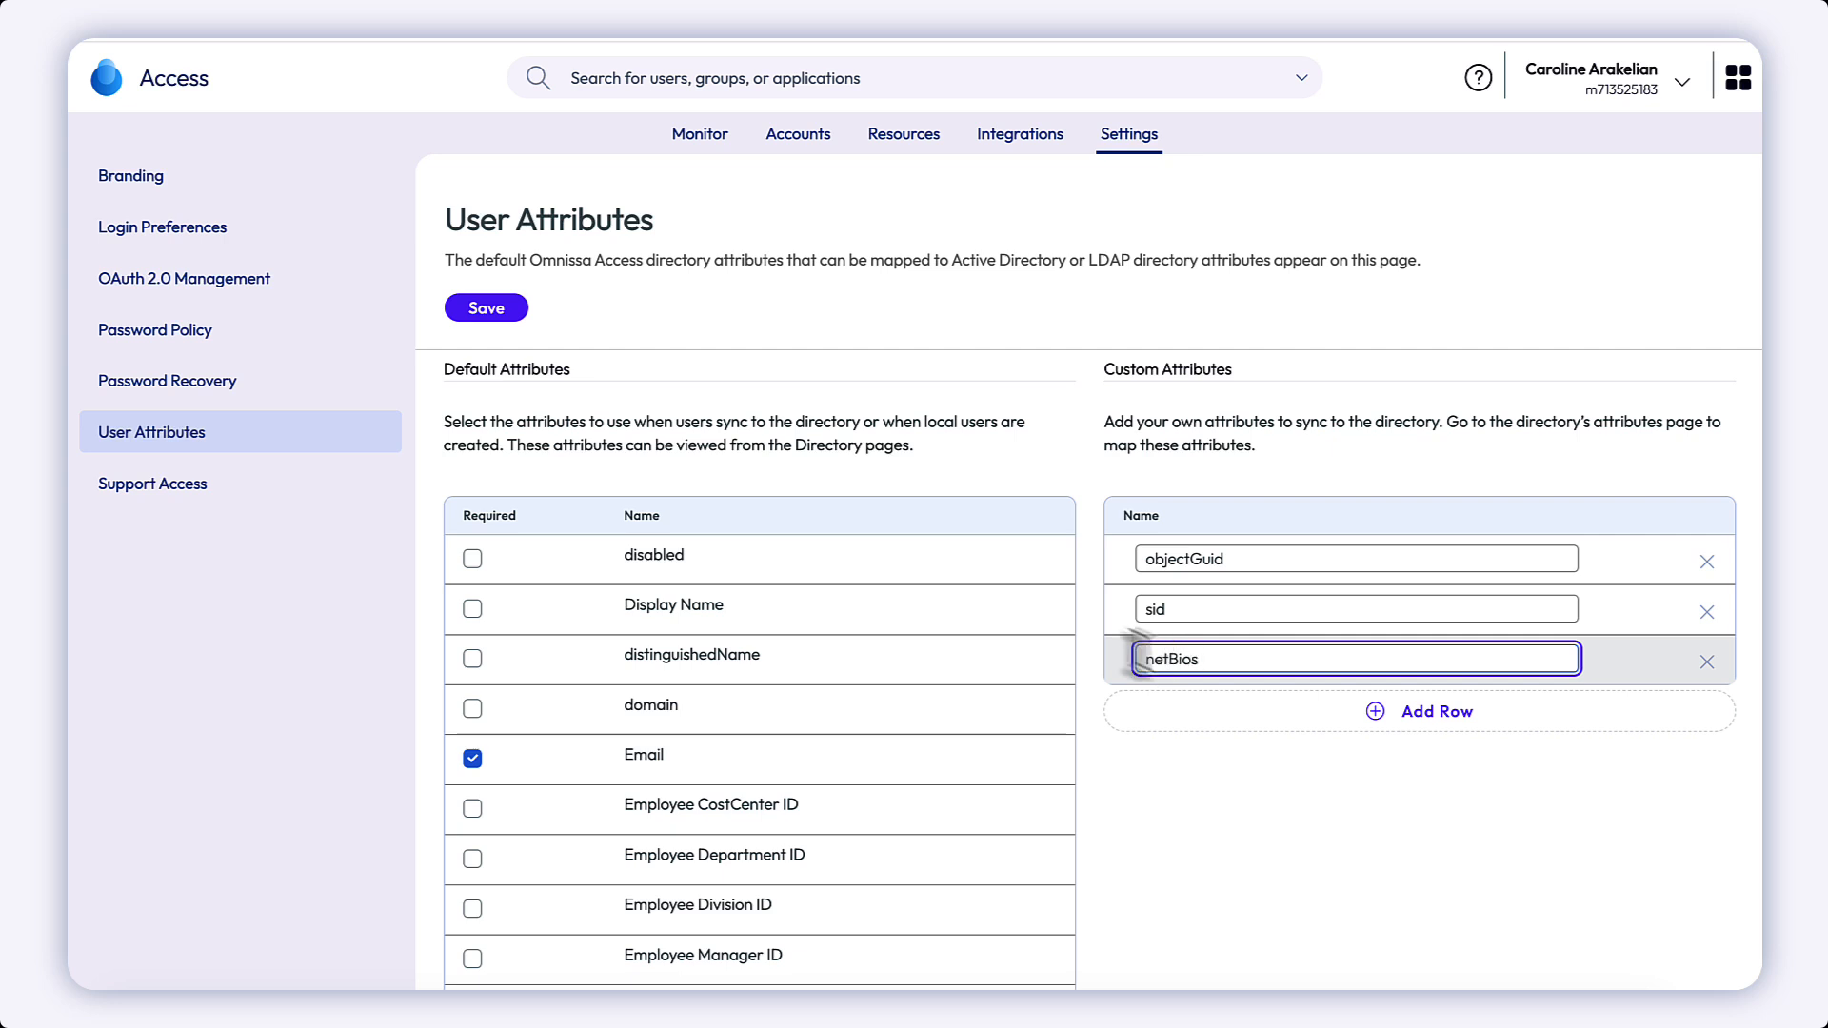
left_click(494, 314)
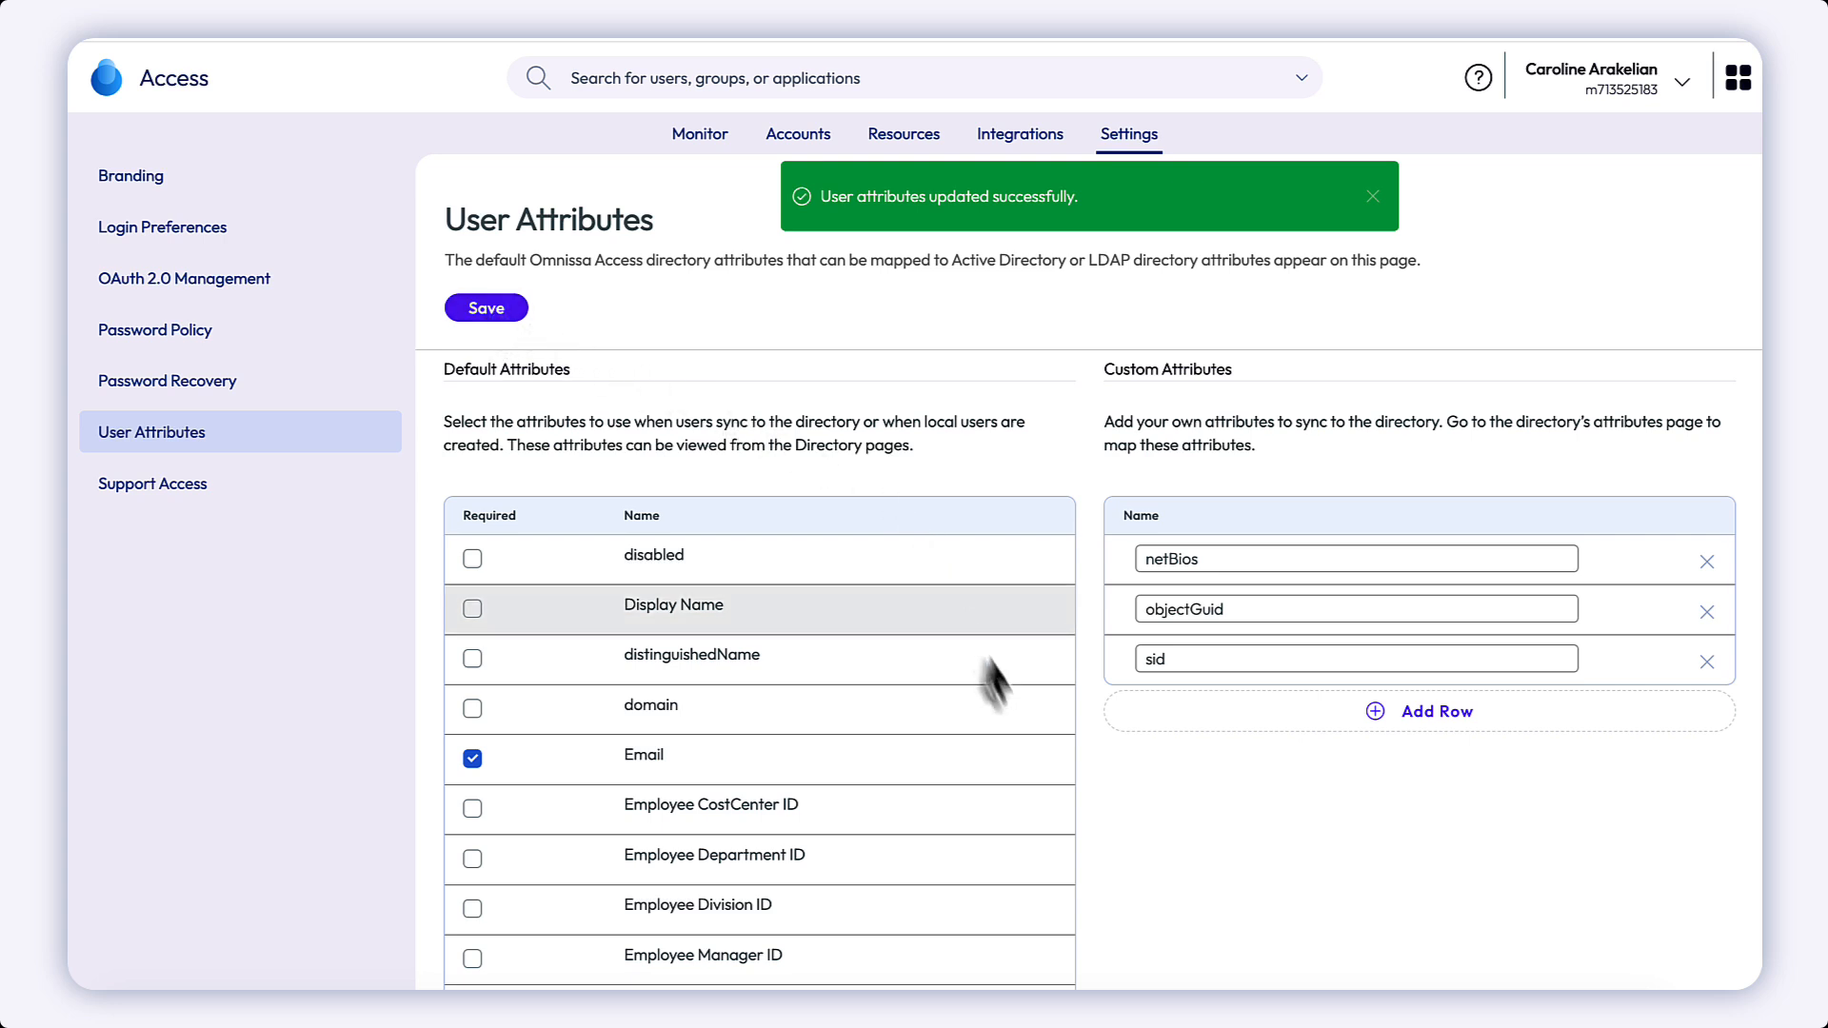
scroll(997, 672, "down", 3)
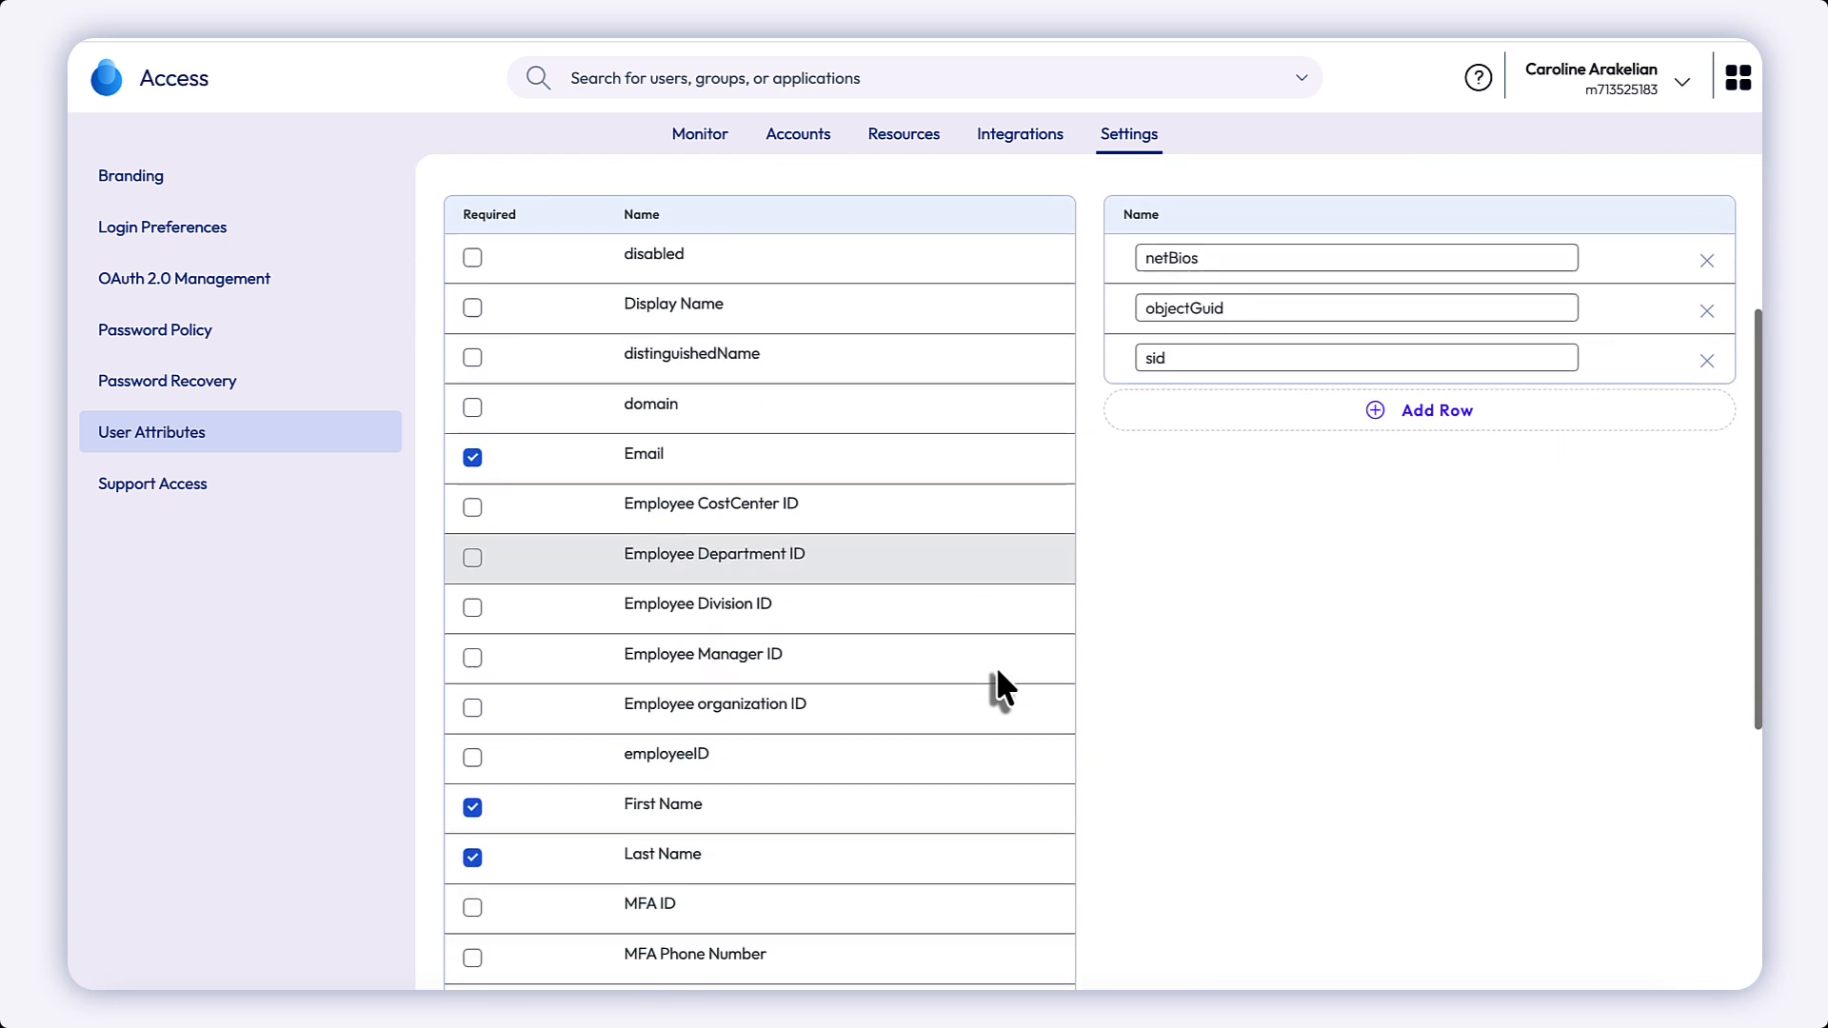
scroll(996, 674, "down", 4)
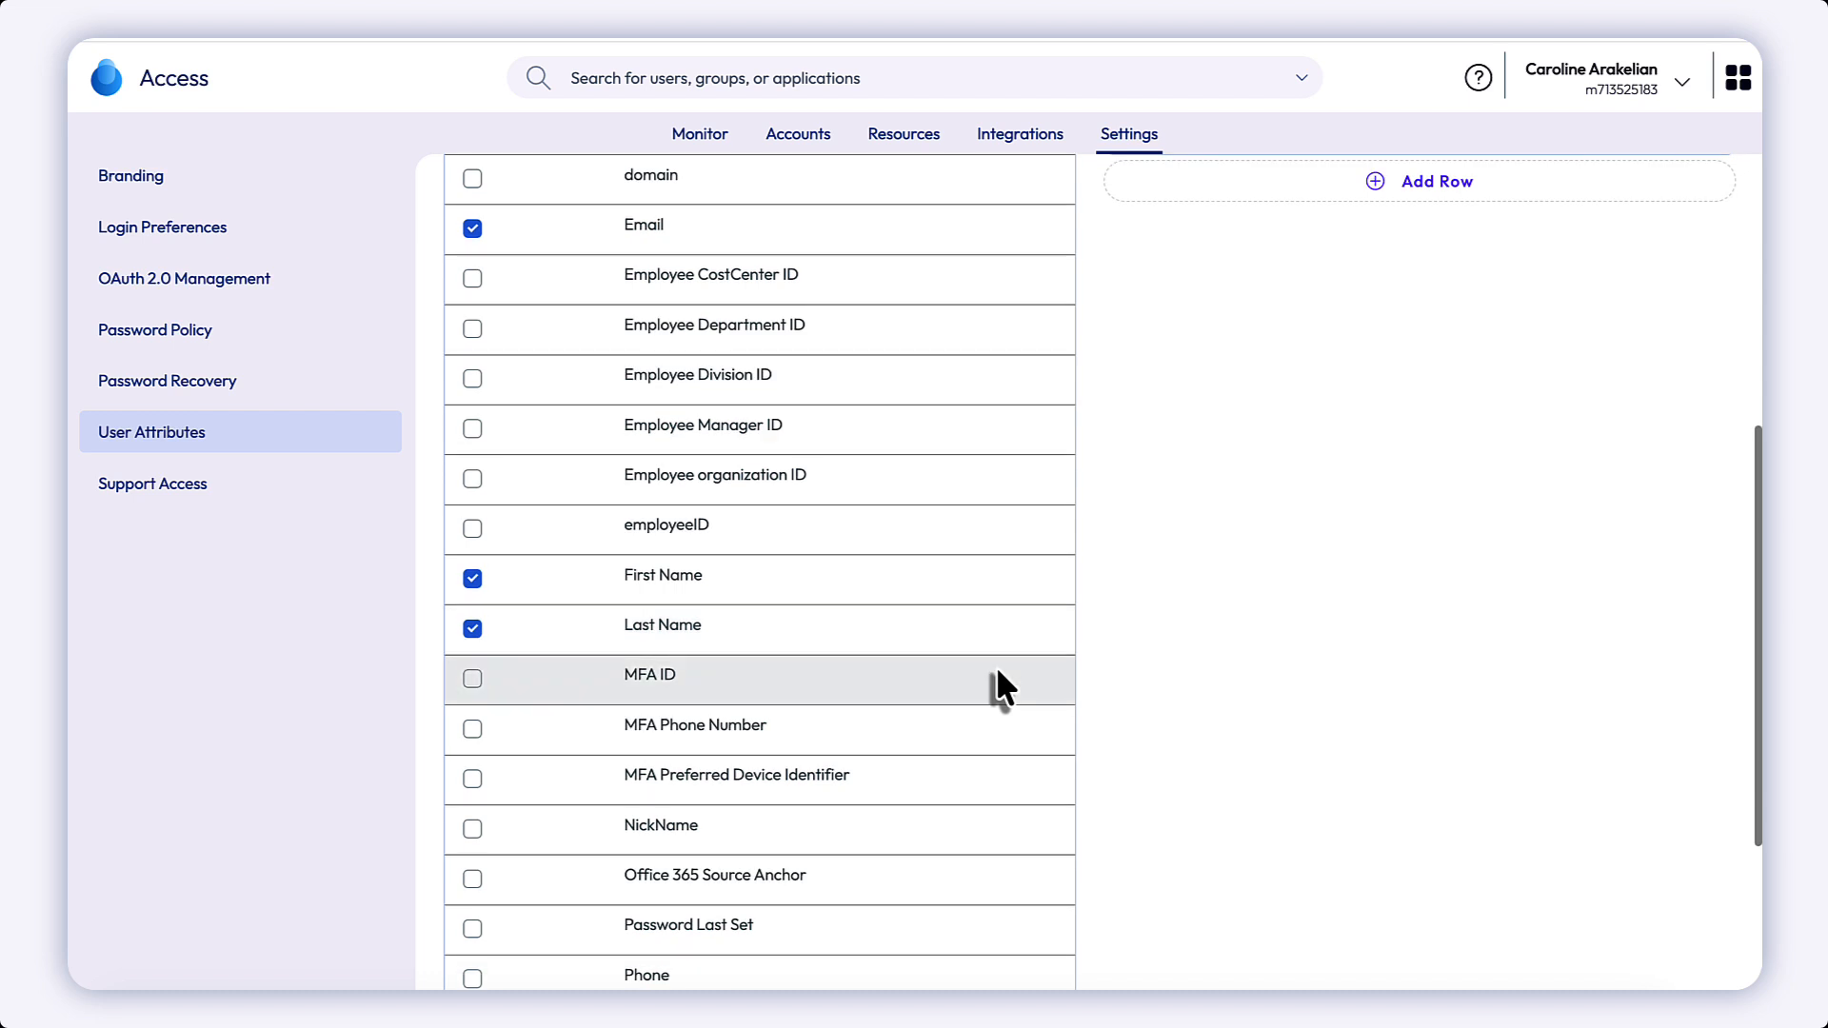
scroll(996, 672, "down", 1)
scroll(1243, 723, "down", 2)
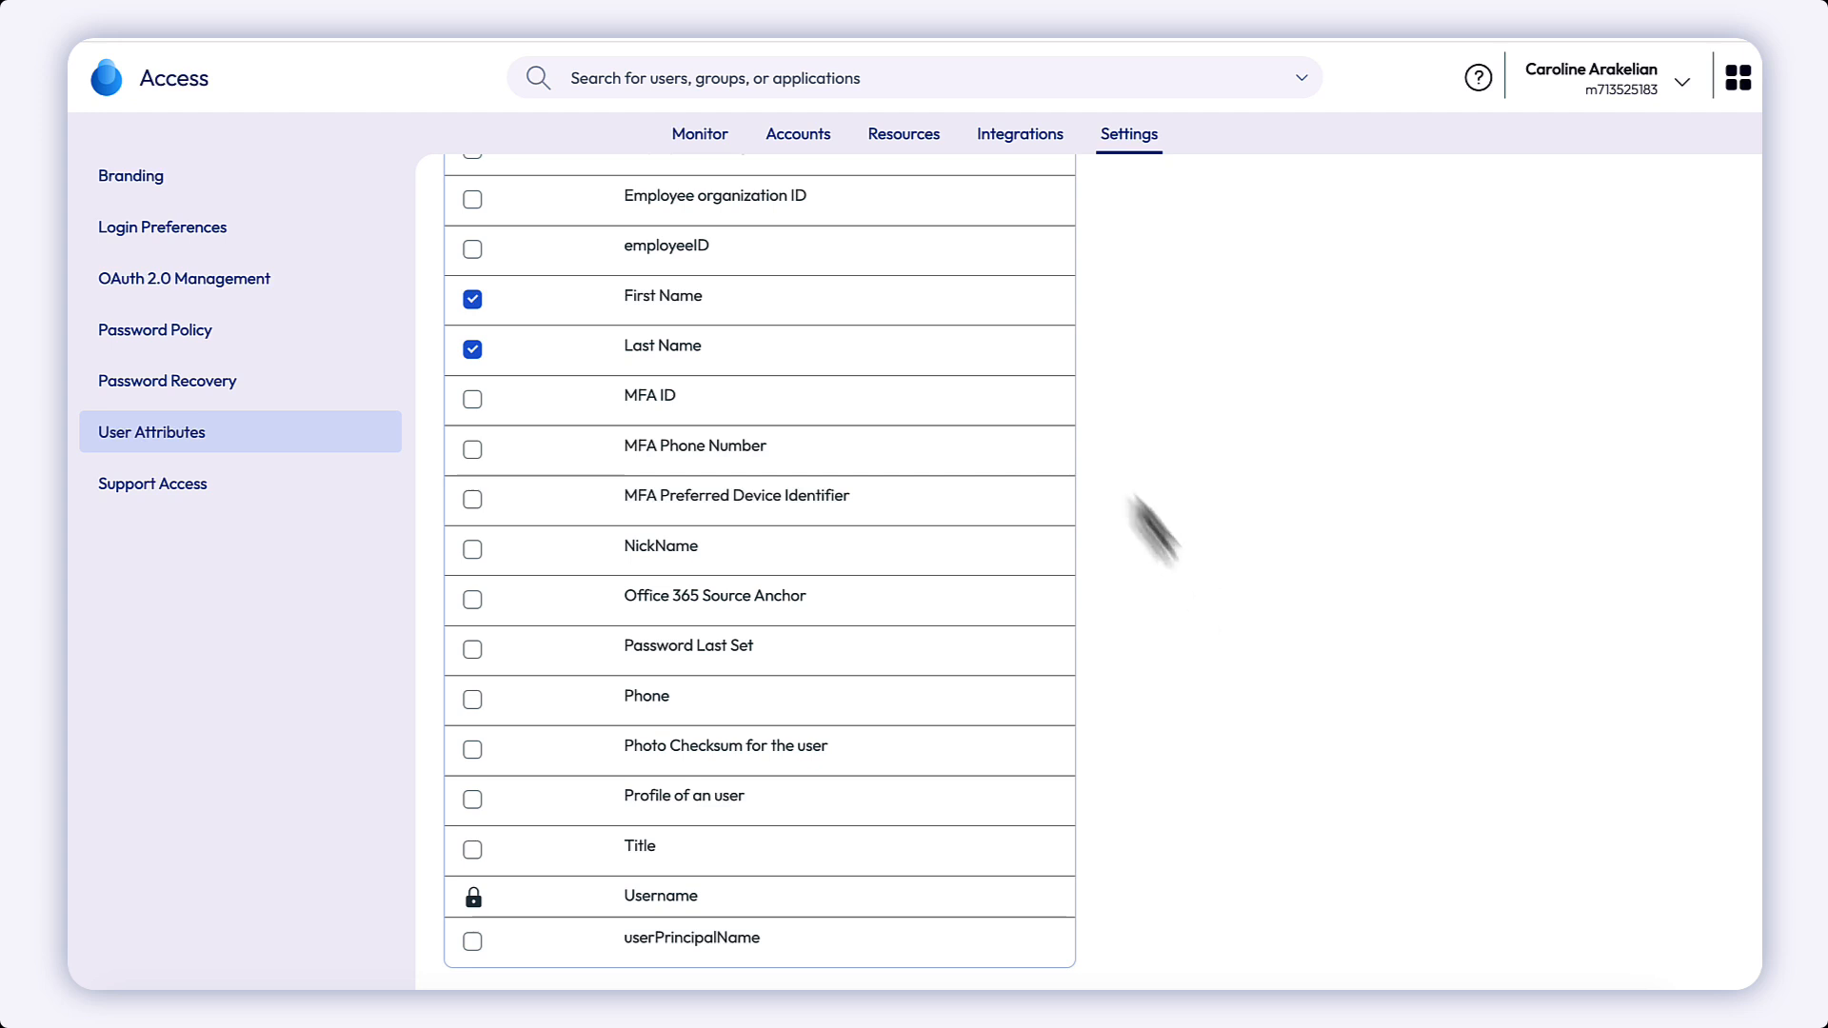
Open the Eval-Guide directory from the integrated directories and sync it without safeguards.
left_click(1012, 141)
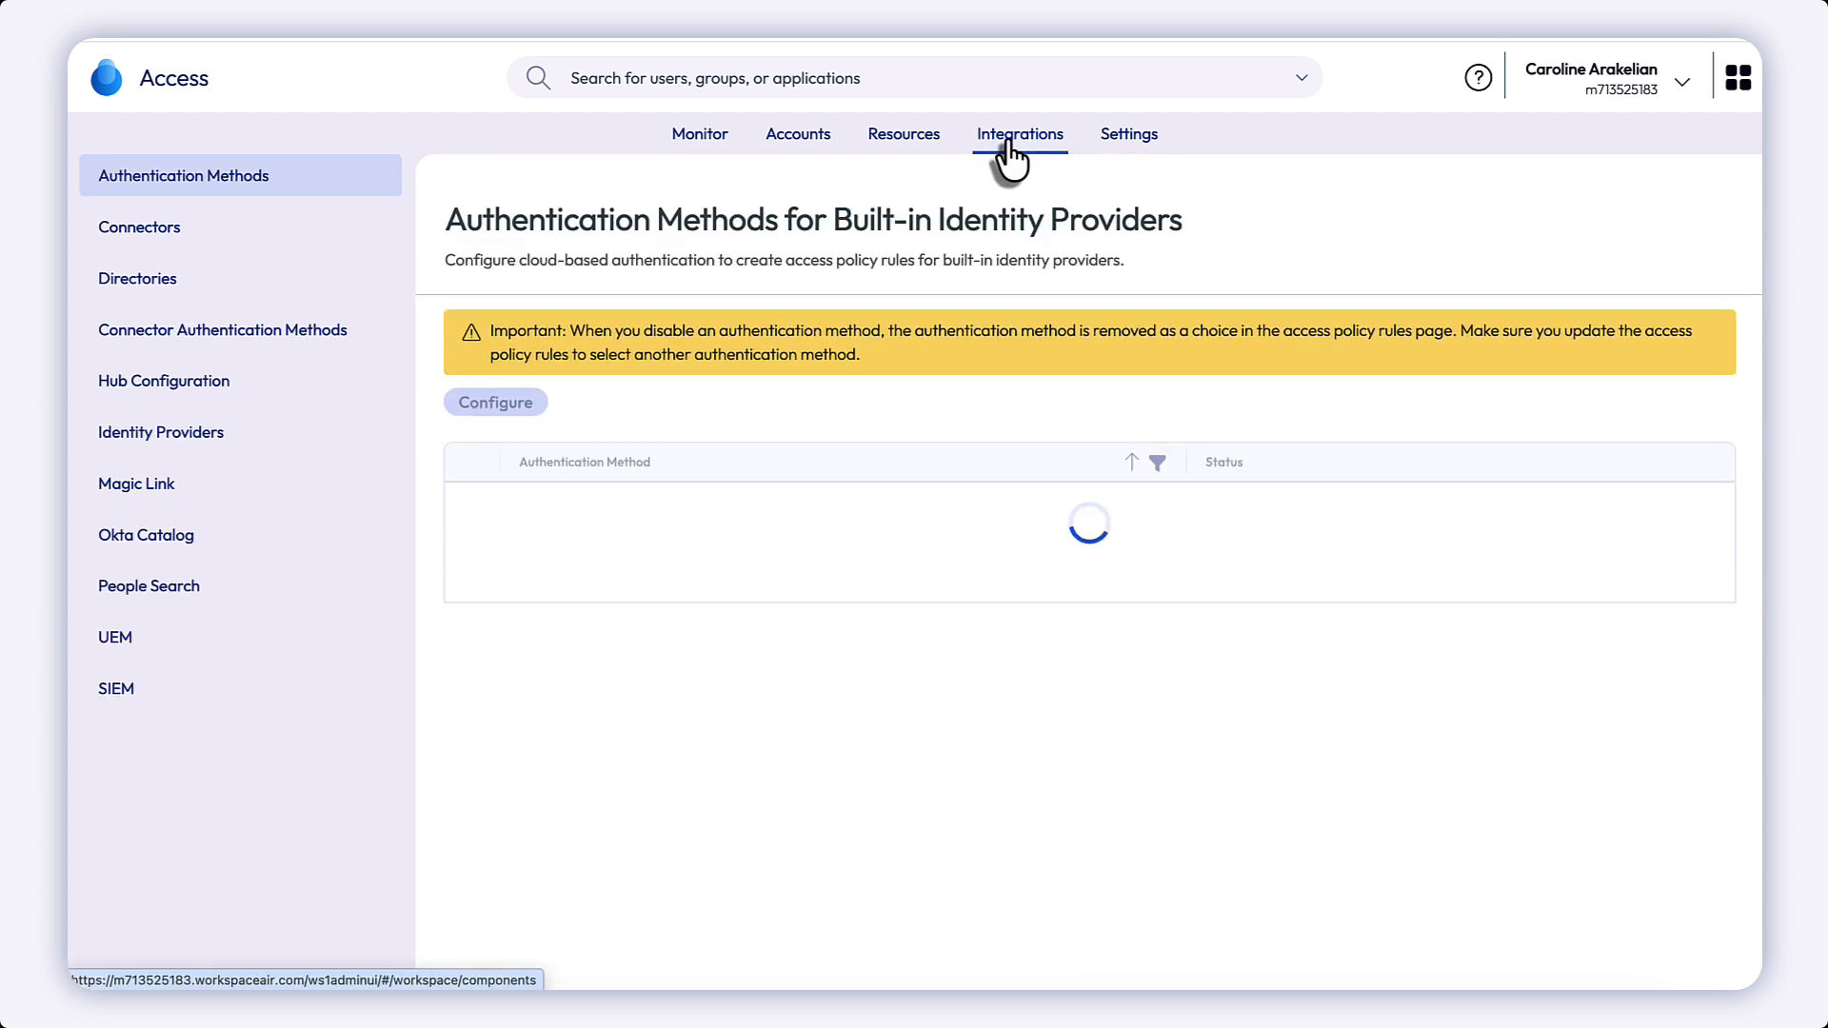
left_click(150, 293)
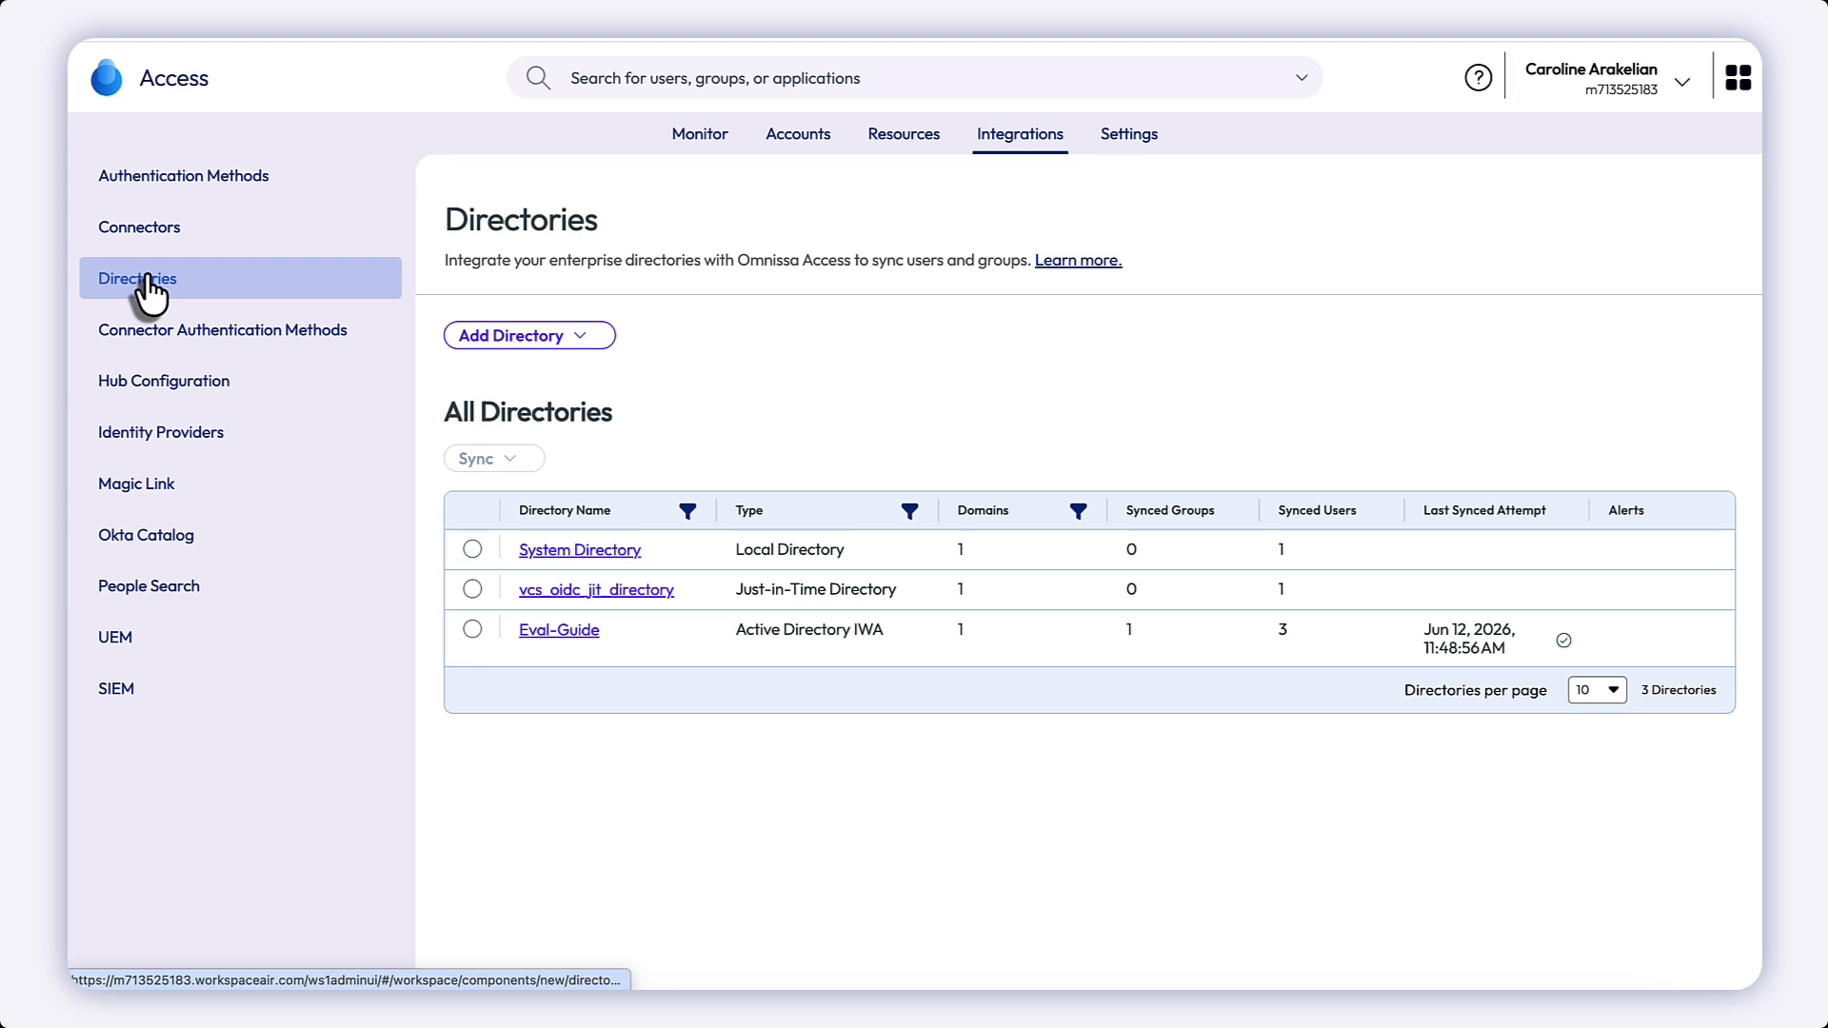
left_click(567, 633)
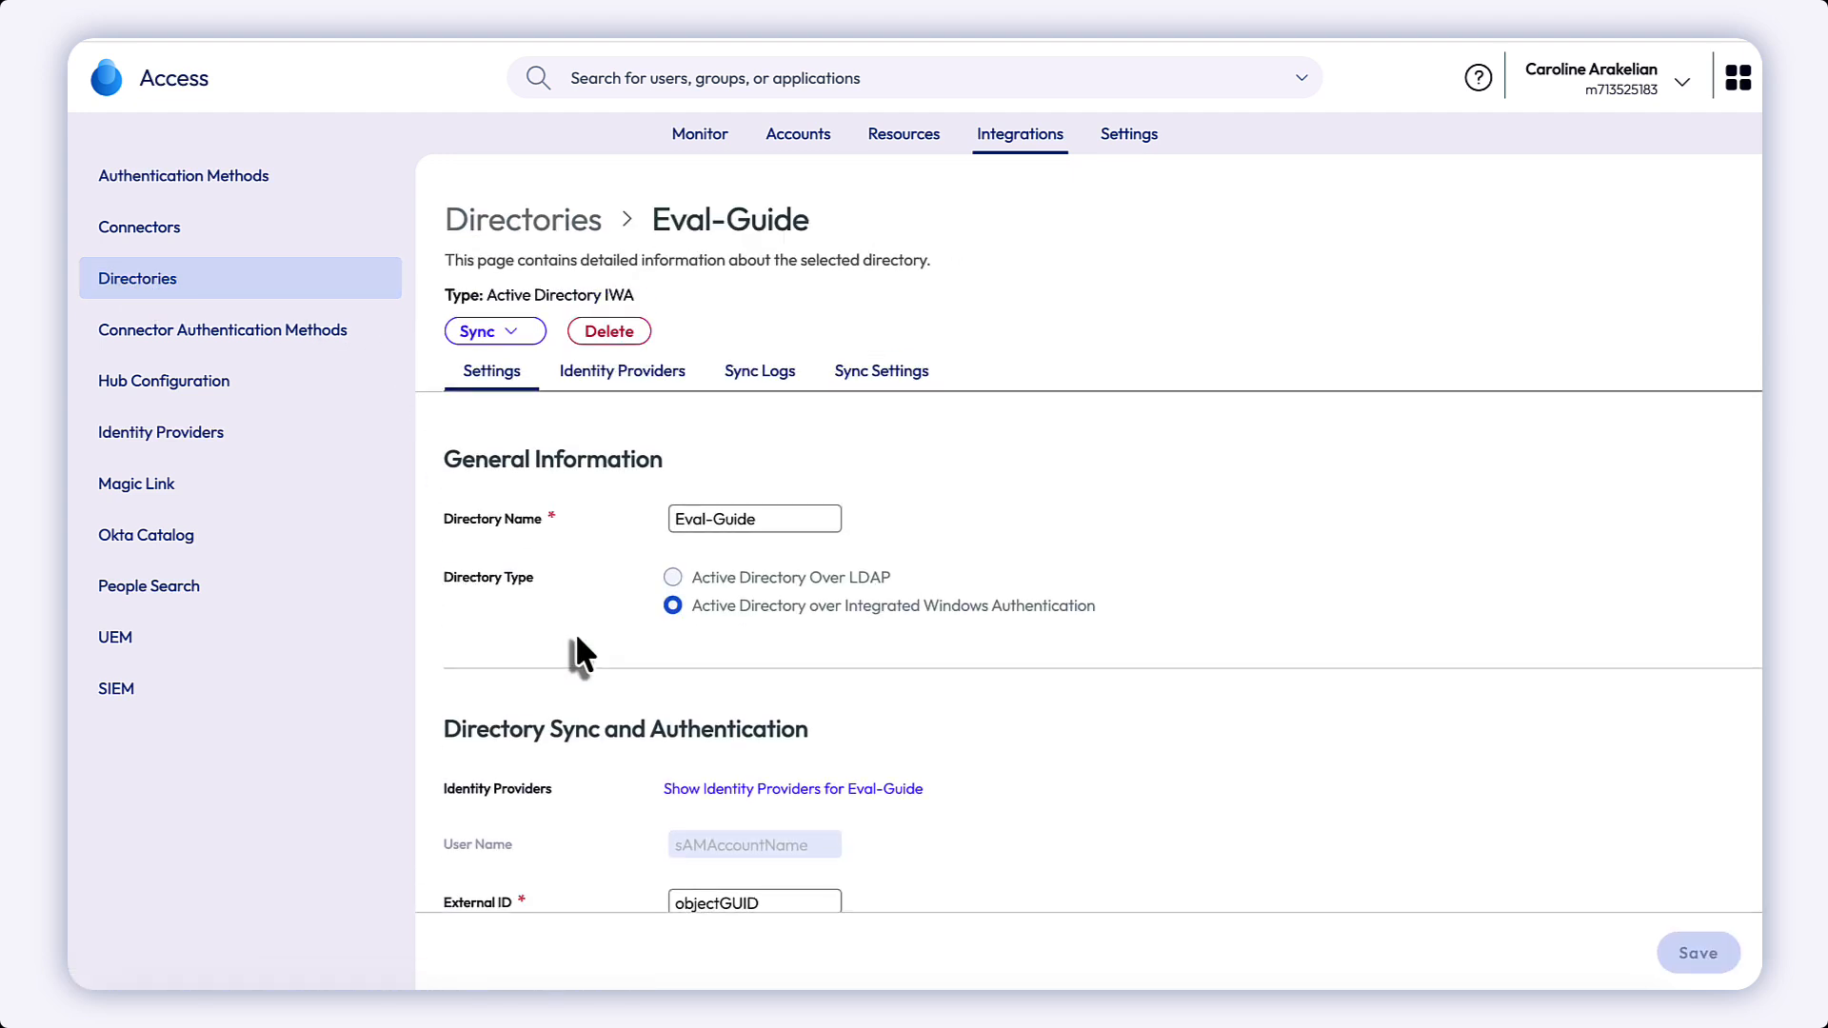
left_click(509, 333)
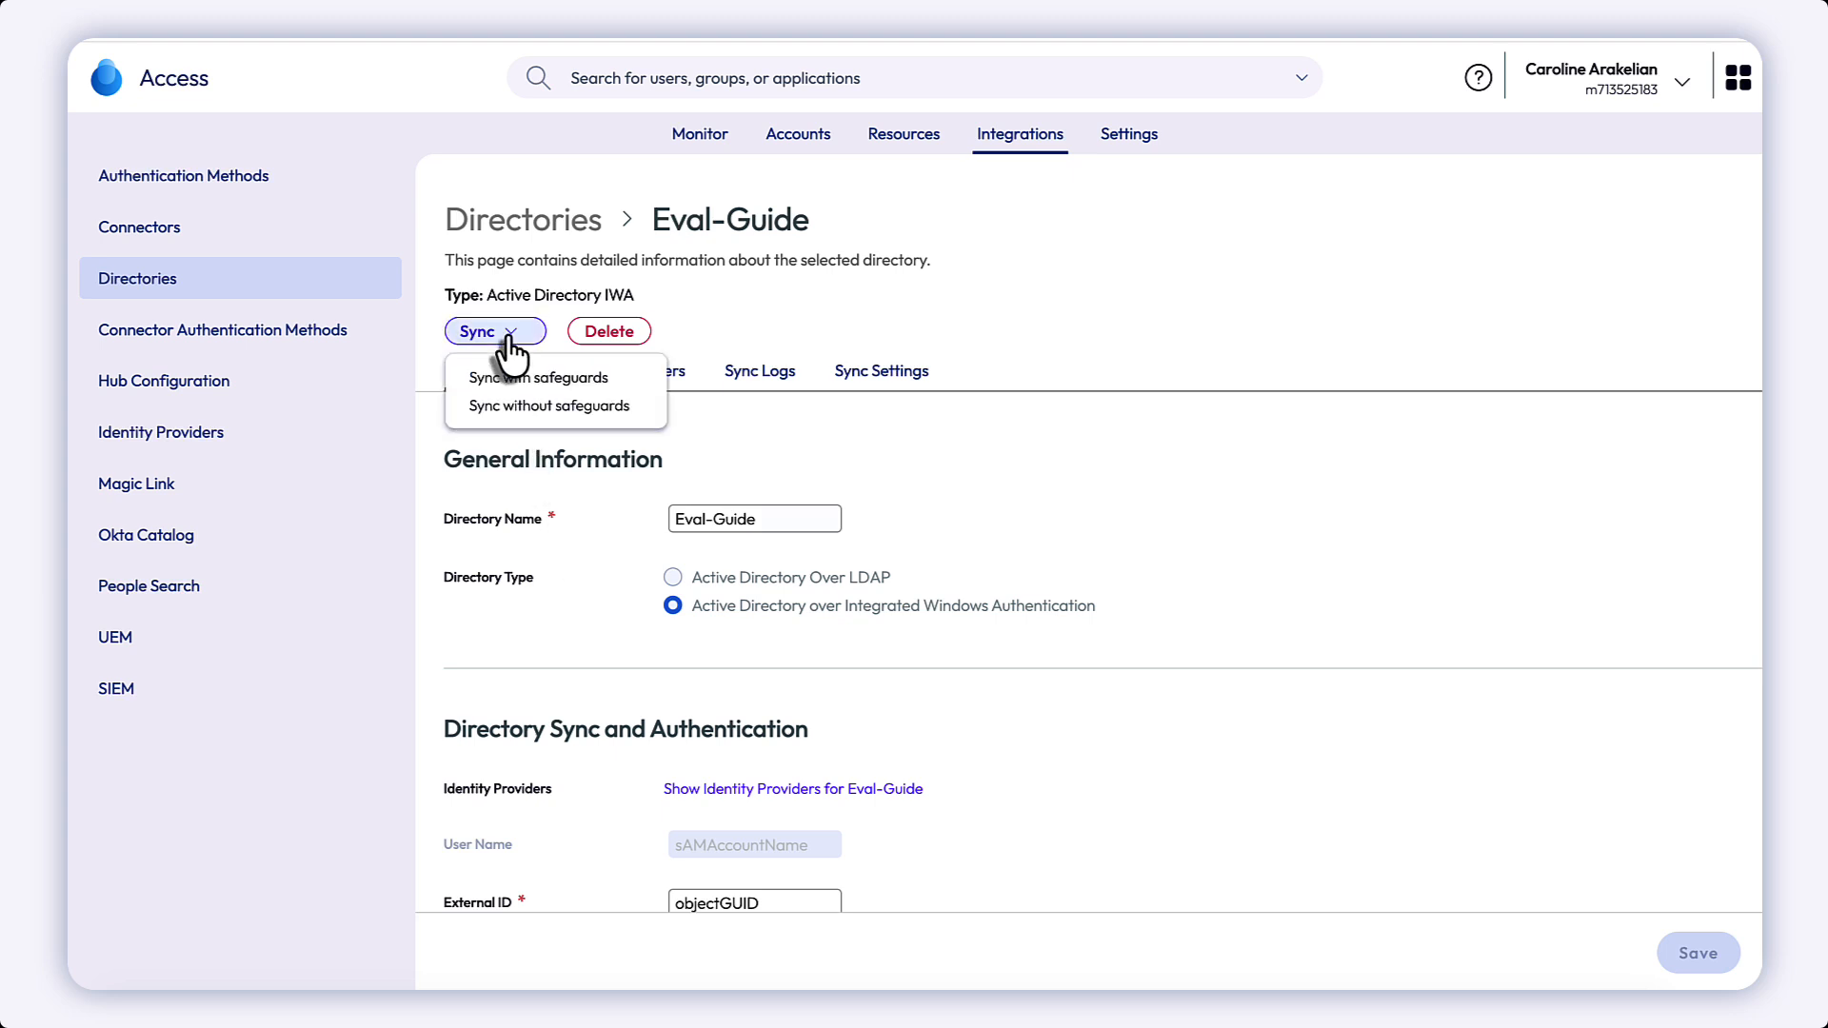
left_click(541, 405)
Map the netBios attribute to the custom value msDS-PrincipalName in the Eval-Guide directory's sync settings.
scroll(900, 467, "down", 1)
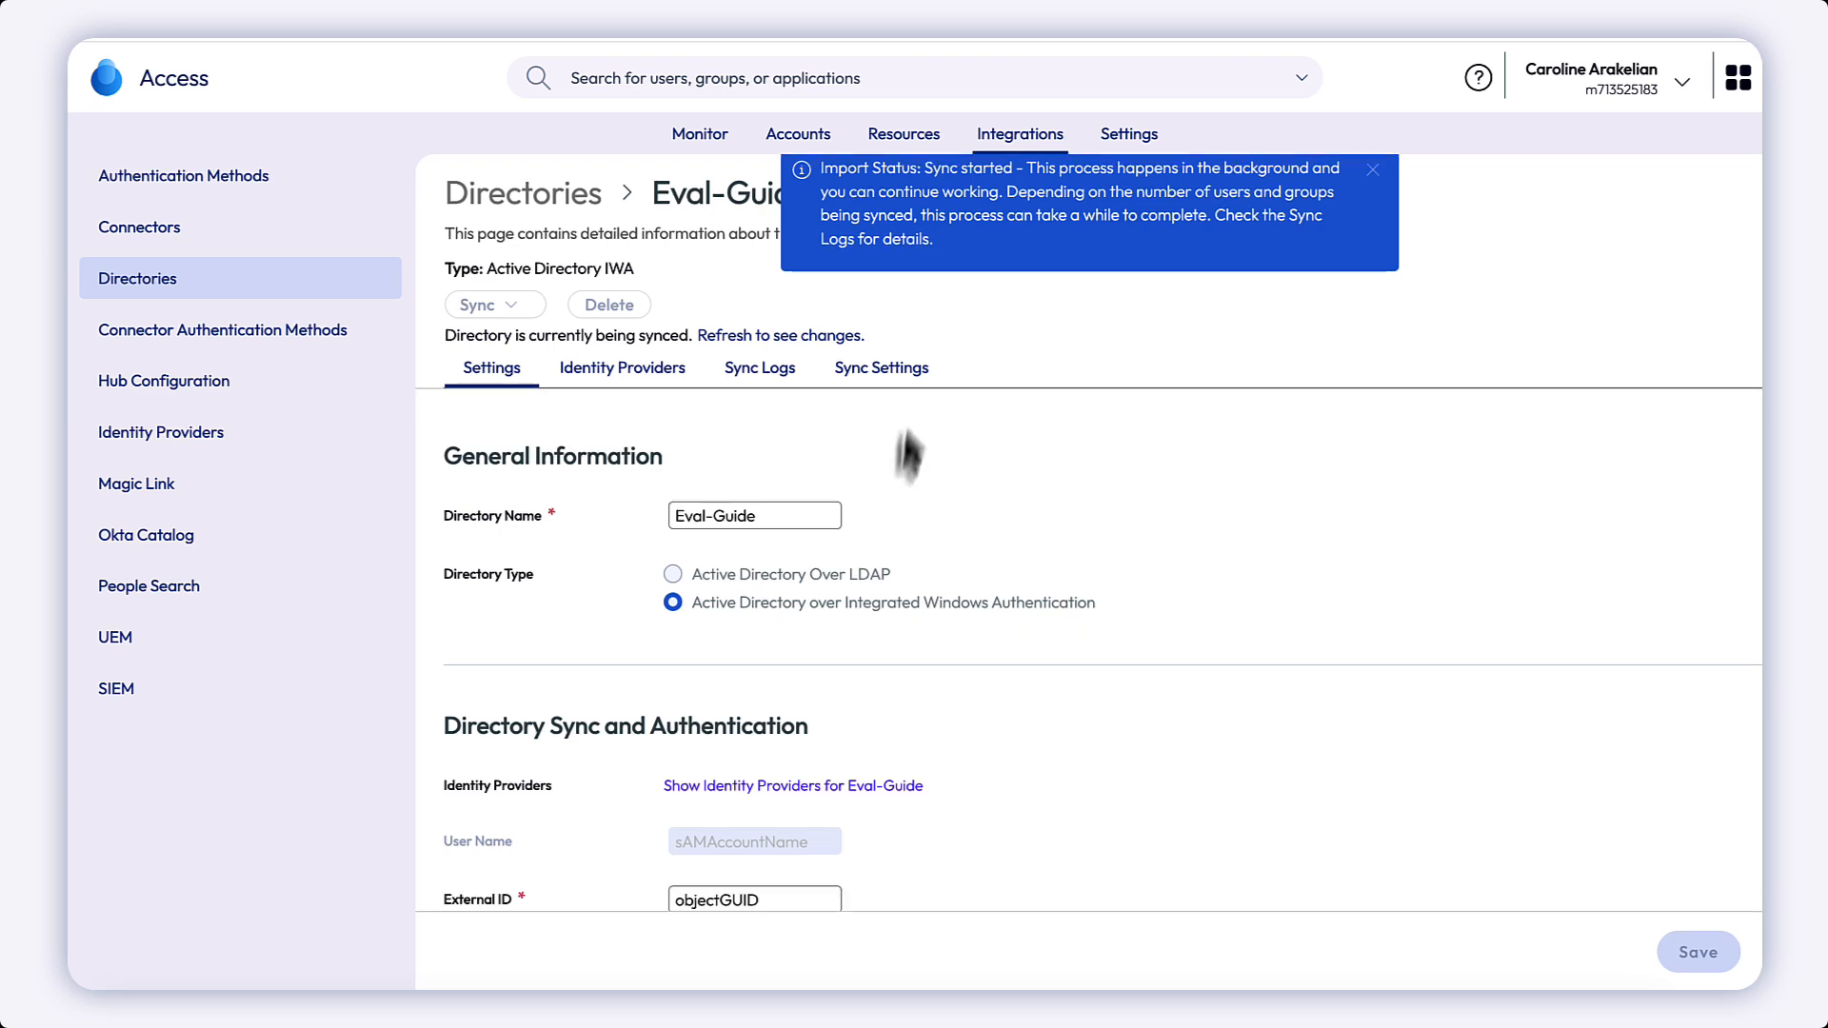
left_click(881, 395)
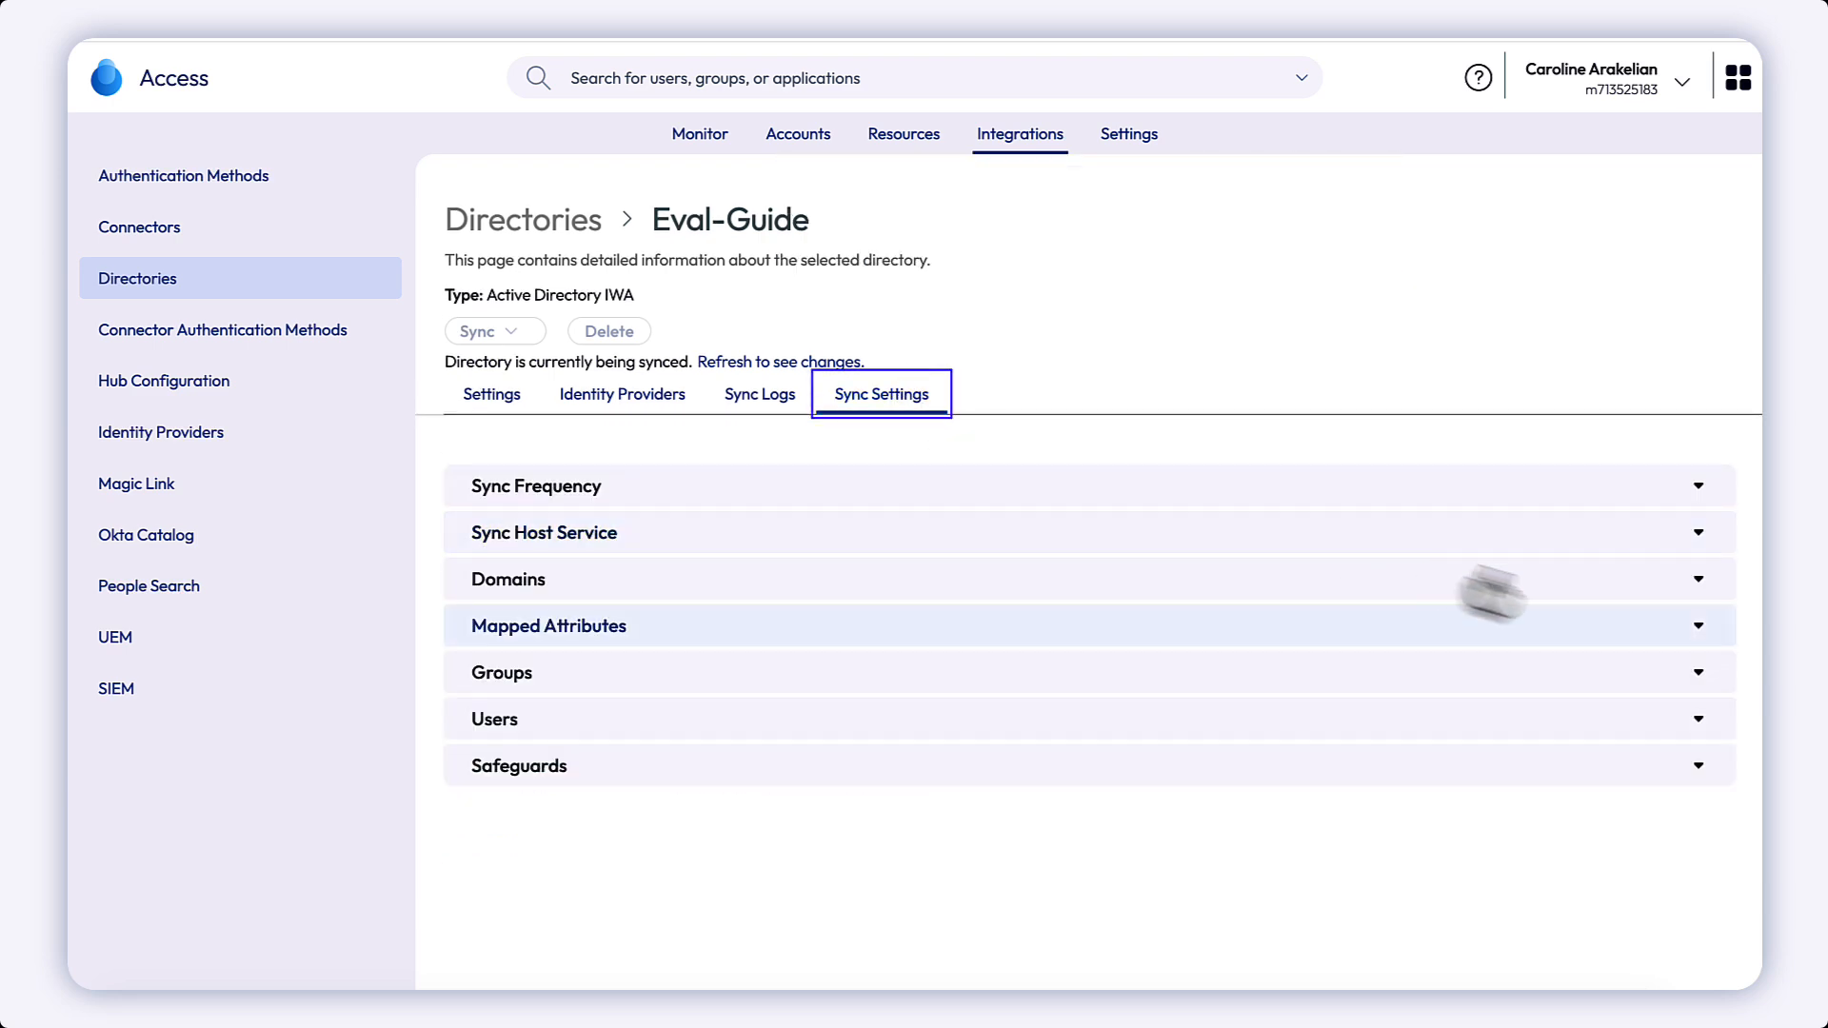
left_click(1696, 632)
scroll(1522, 695, "down", 6)
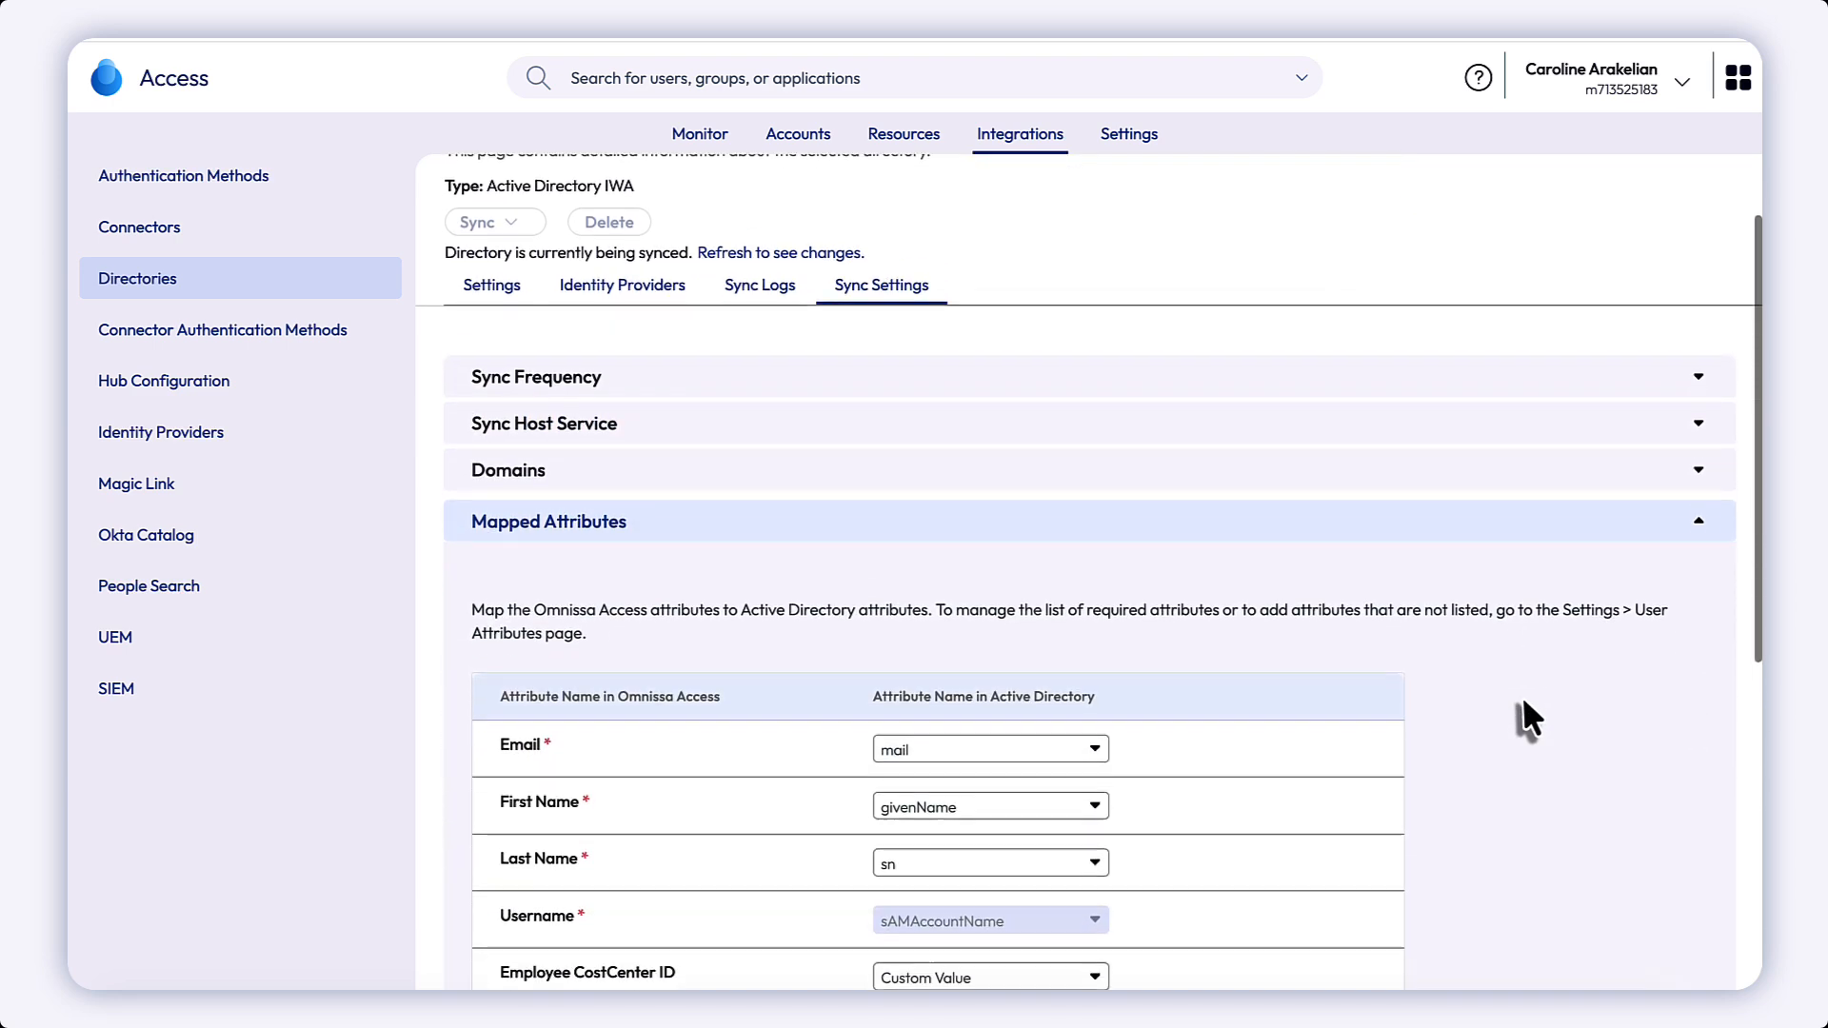
scroll(1343, 747, "down", 5)
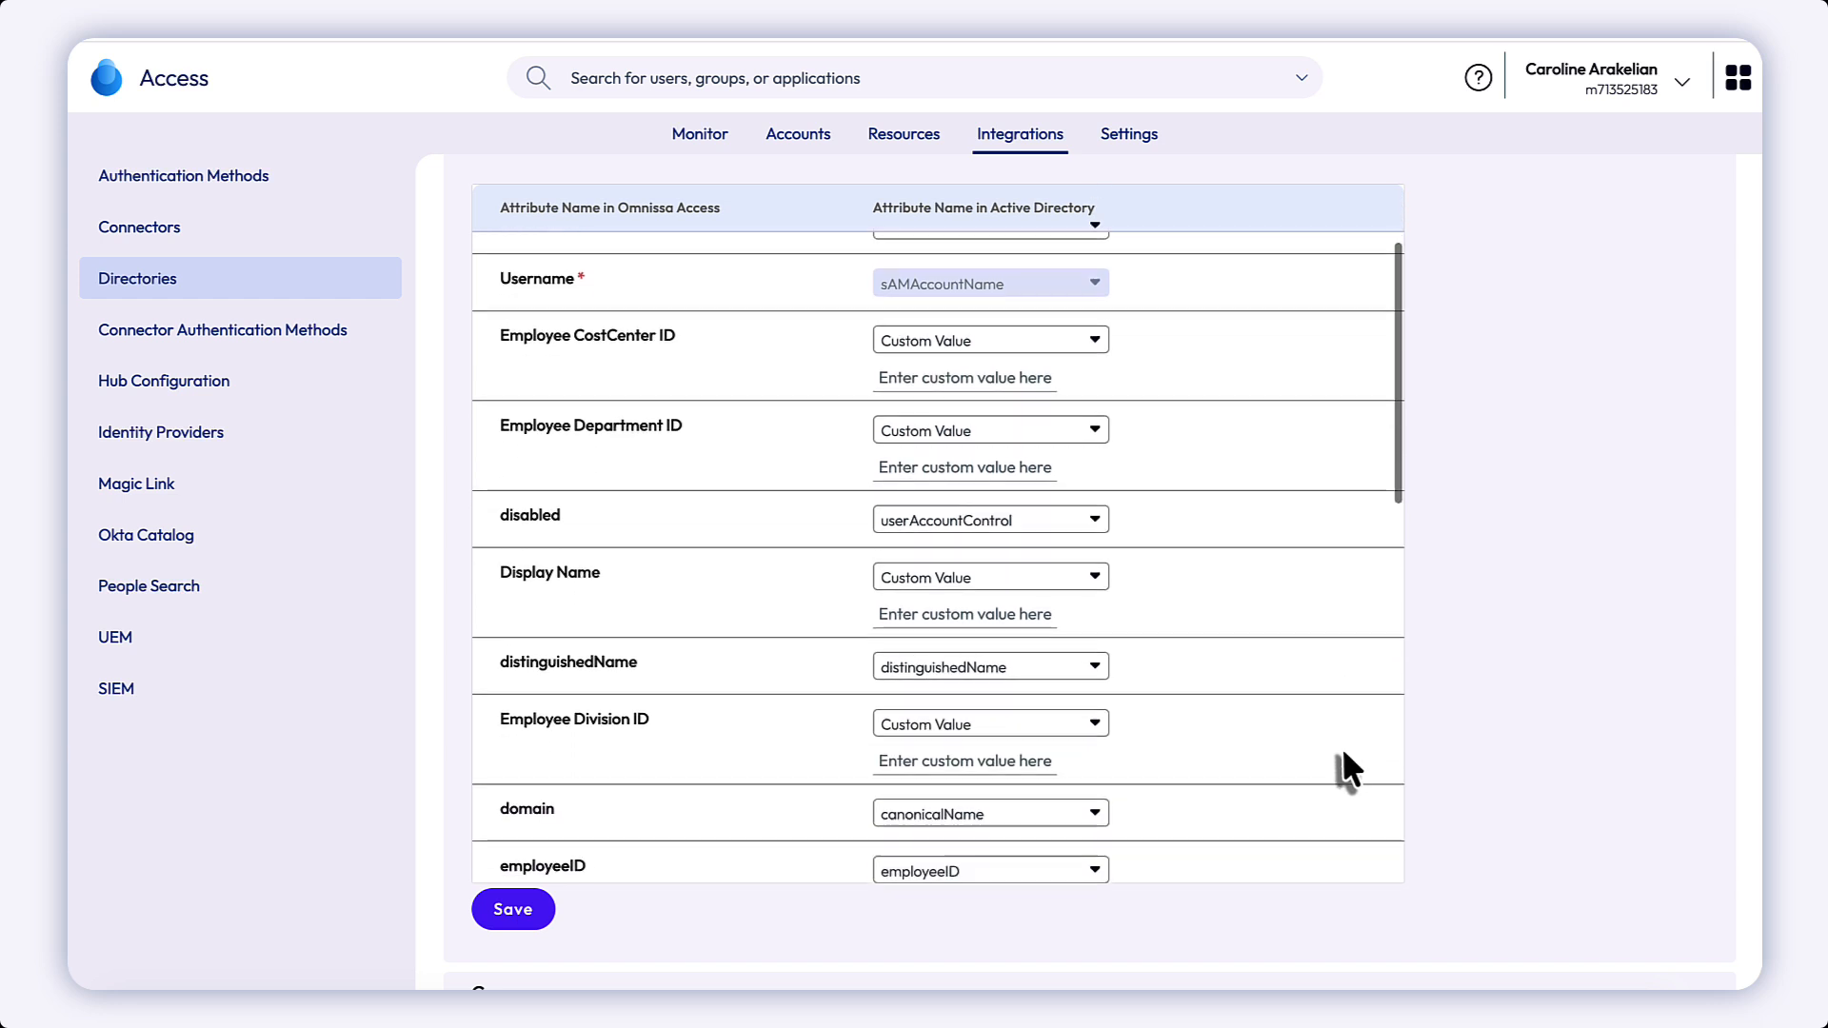
scroll(1343, 753, "down", 3)
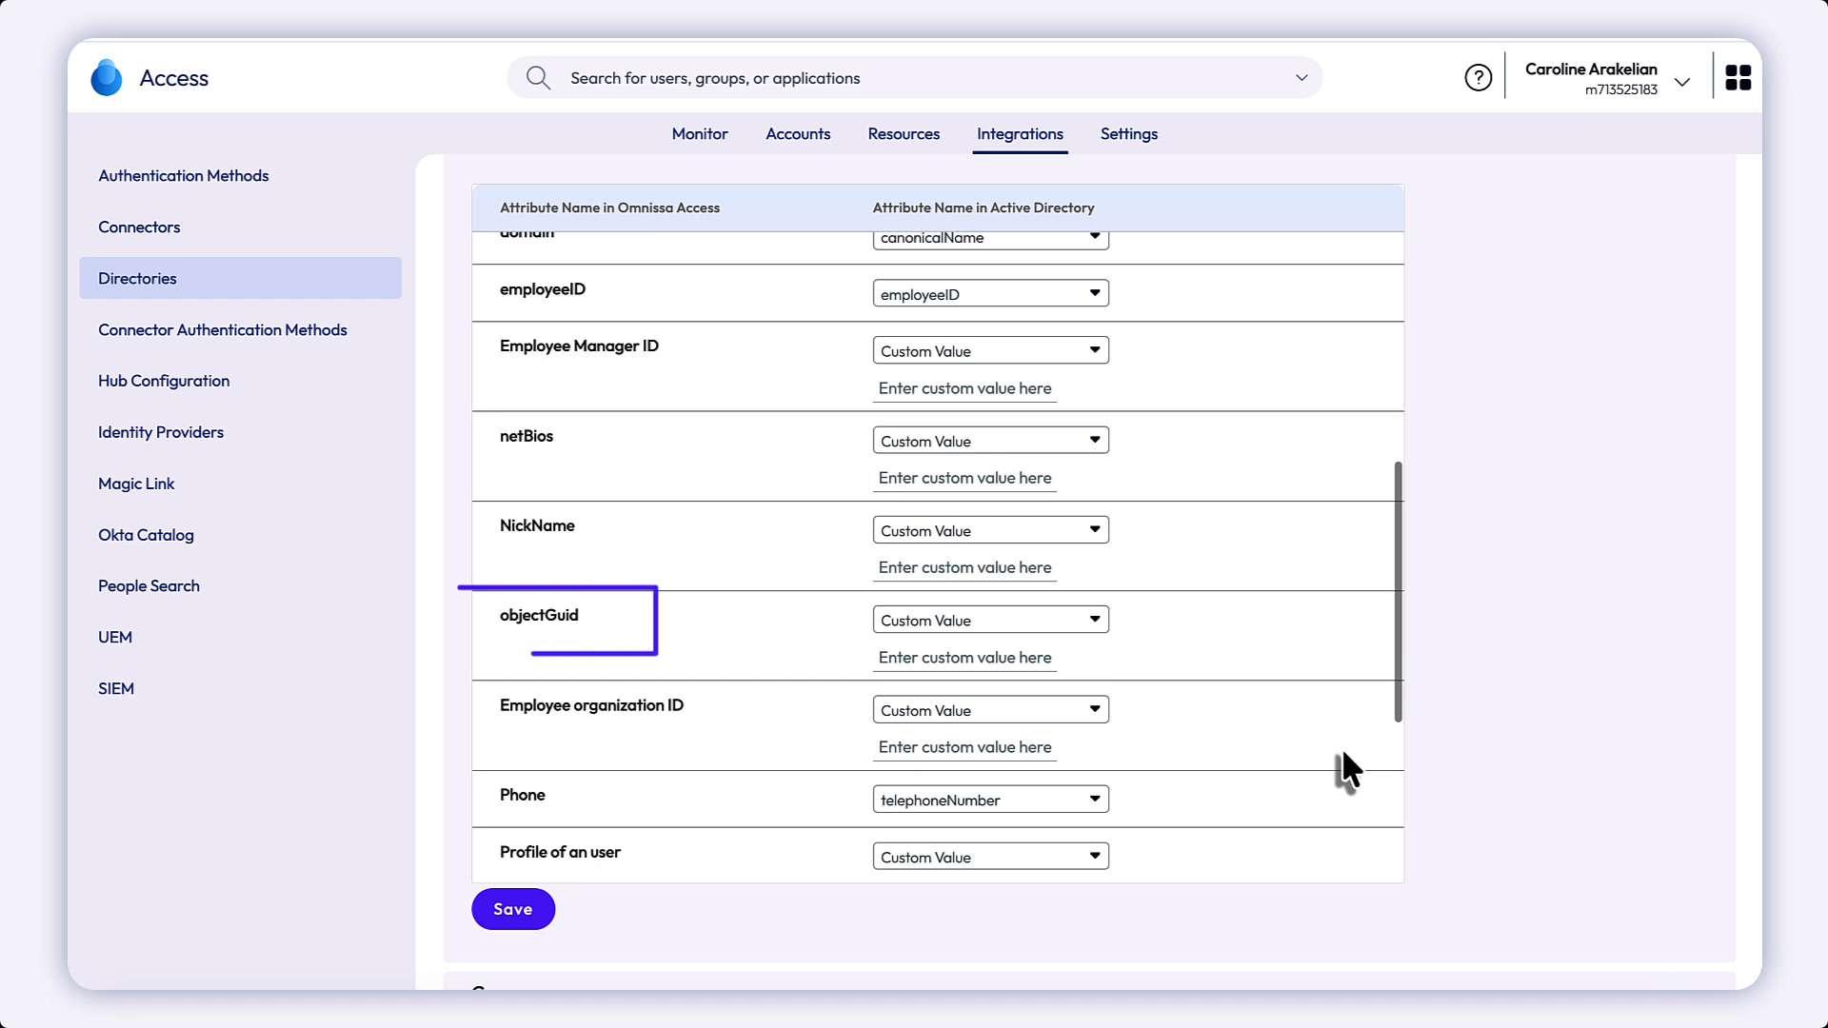
scroll(1341, 747, "down", 2)
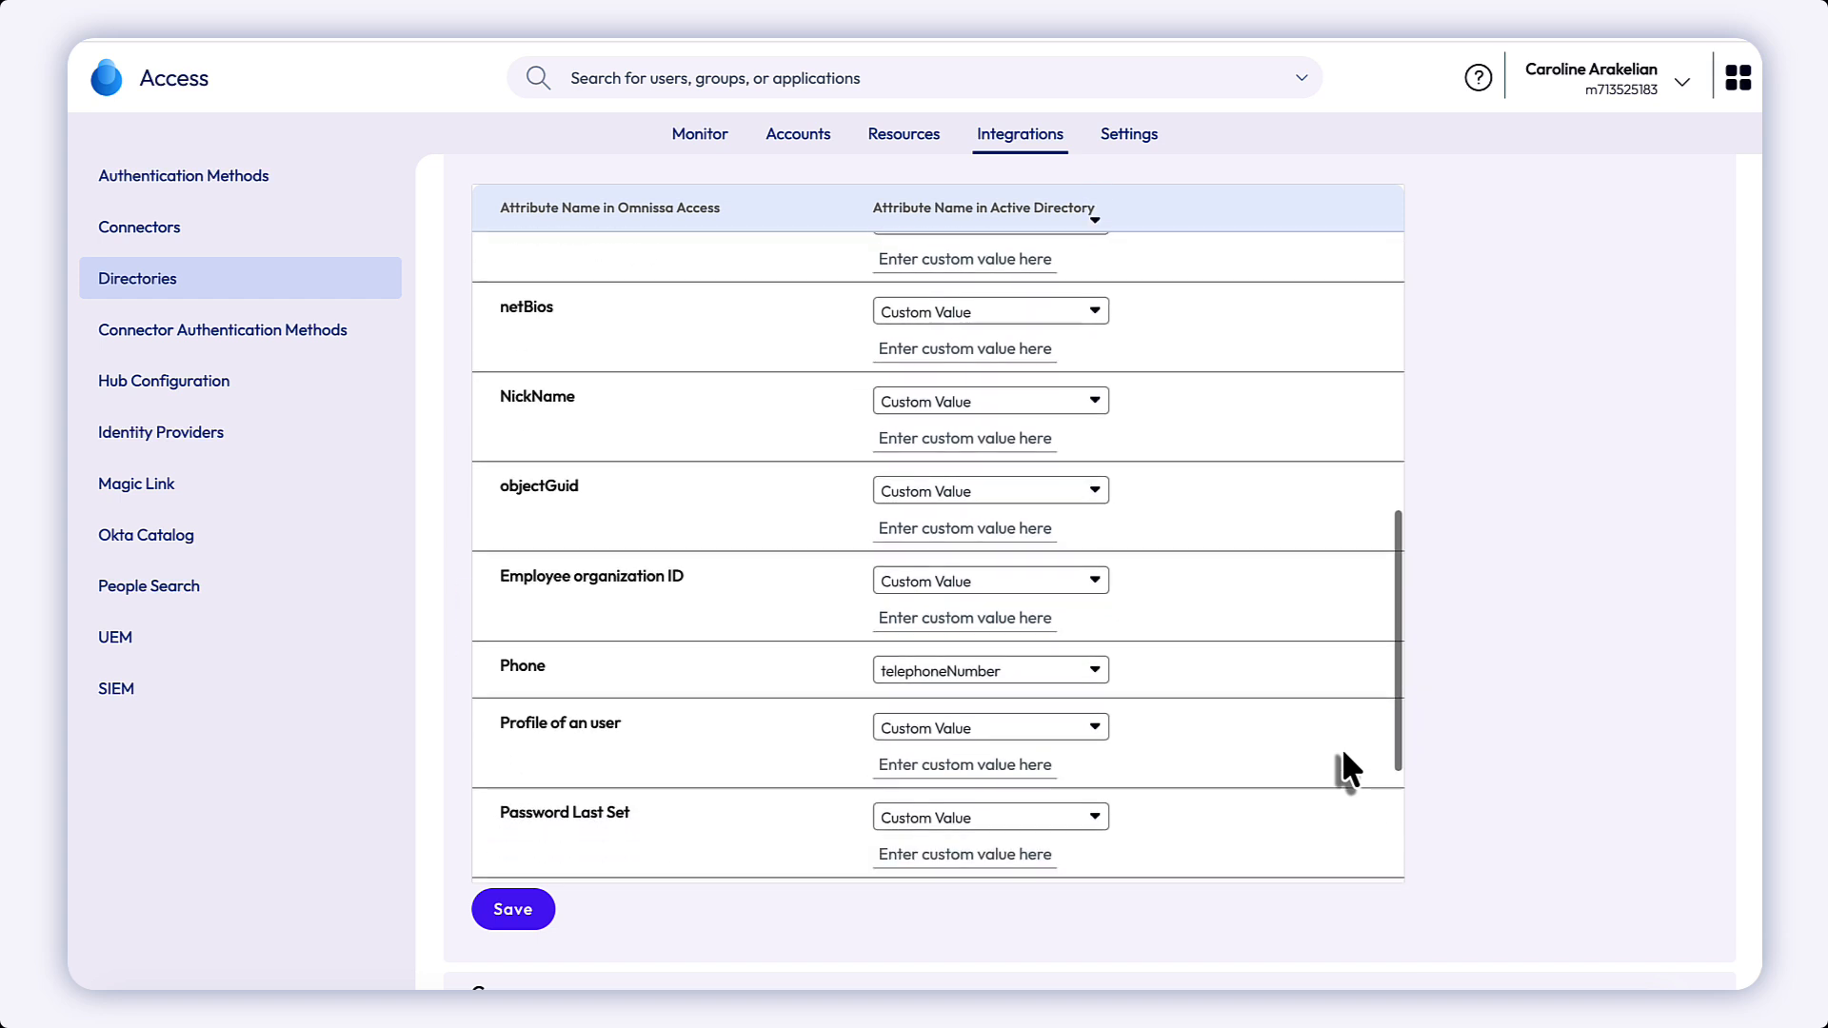
scroll(1343, 753, "up", 3)
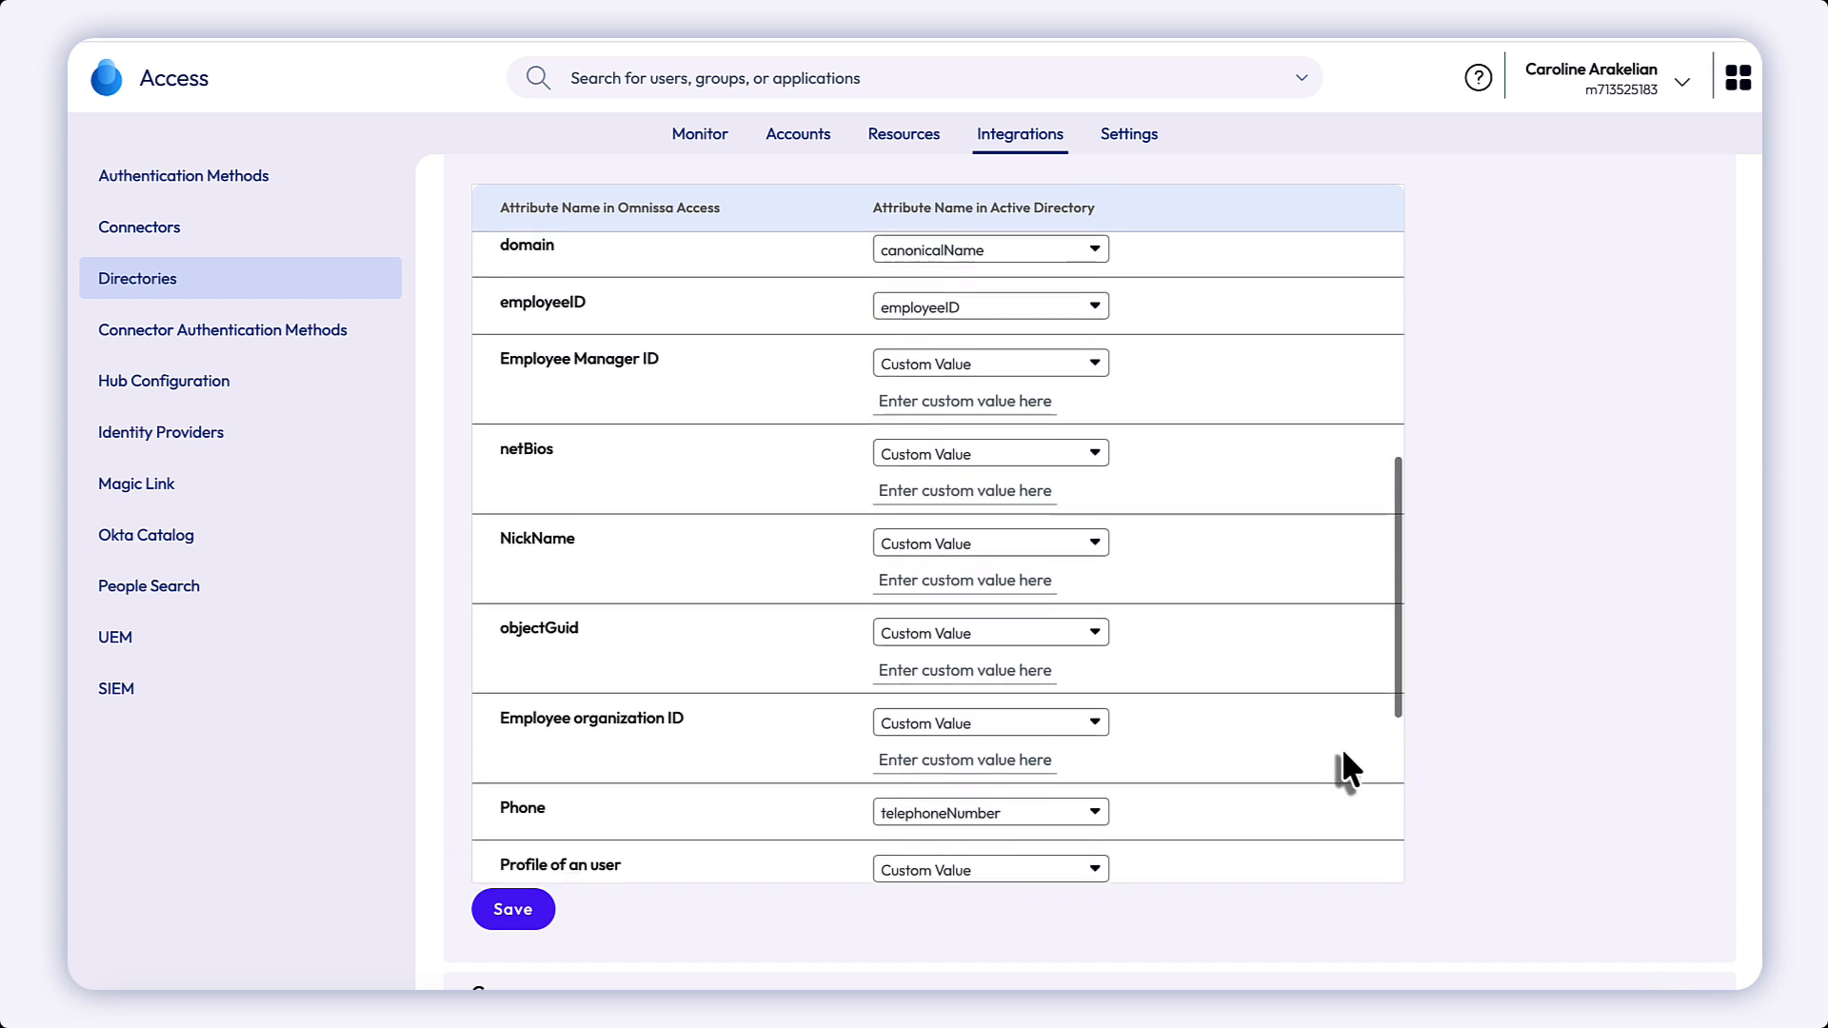
left_click(1100, 486)
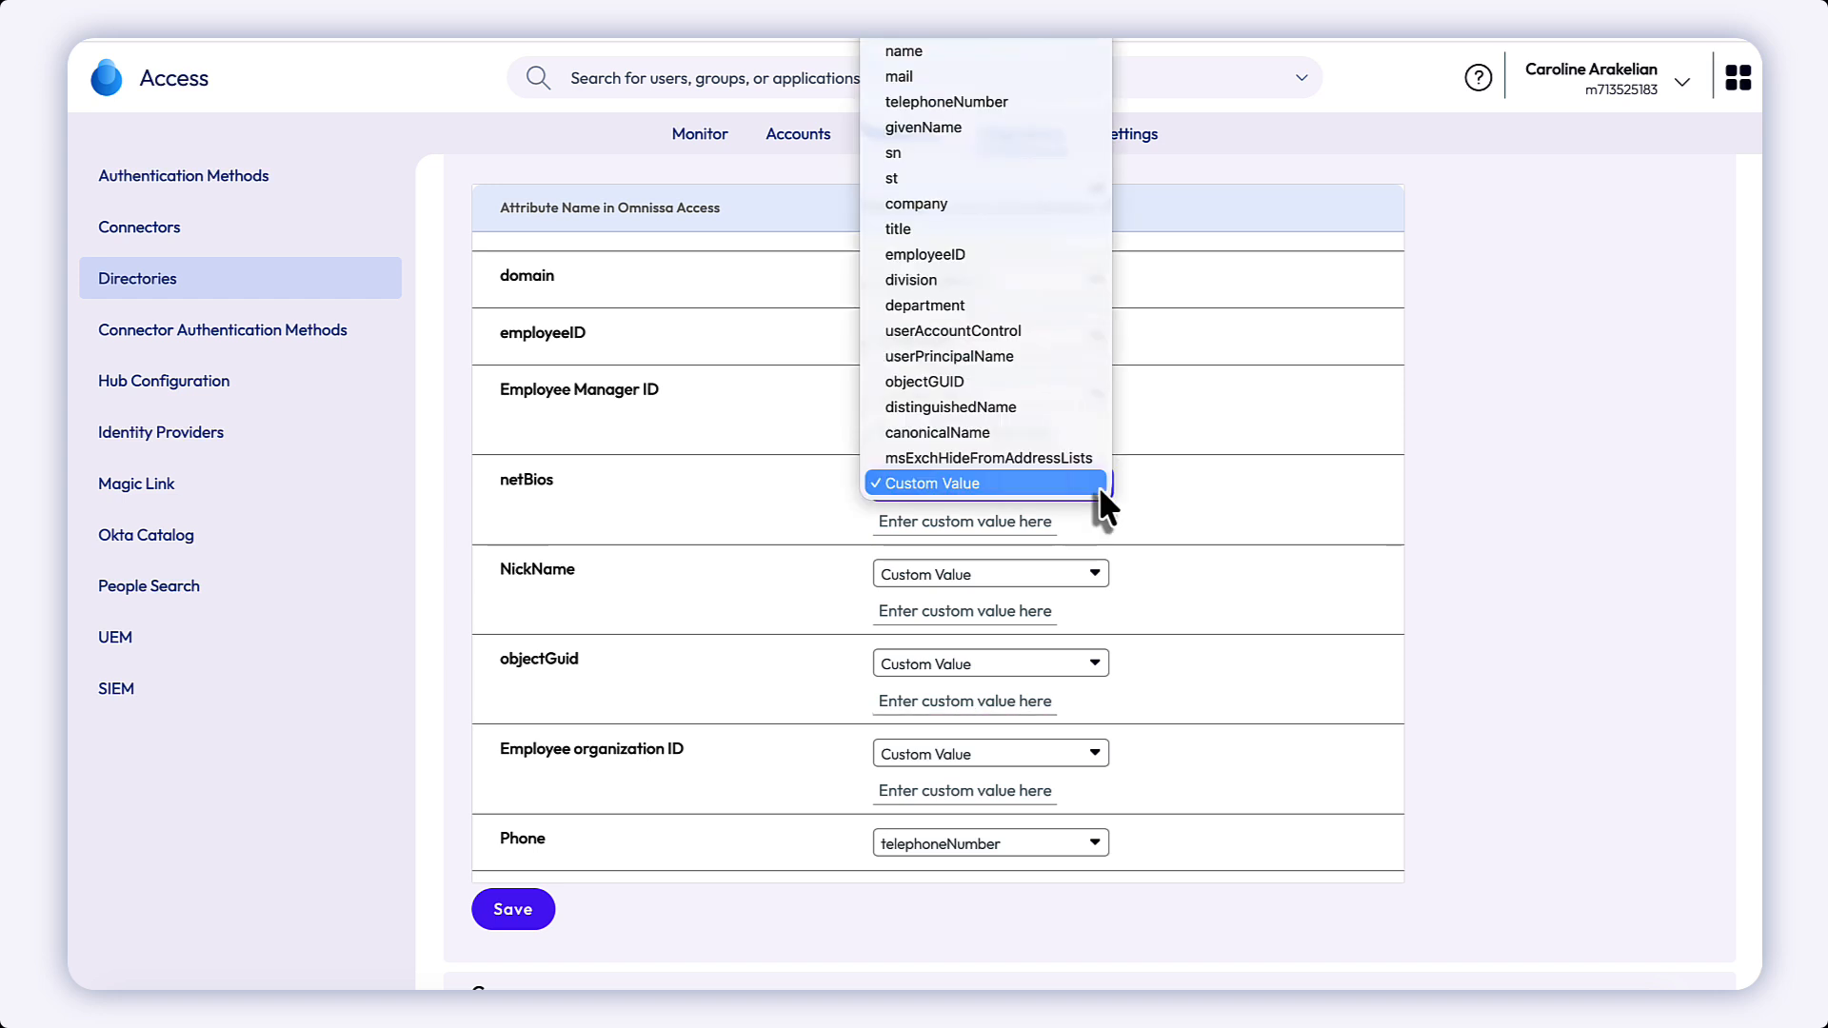
left_click(1099, 486)
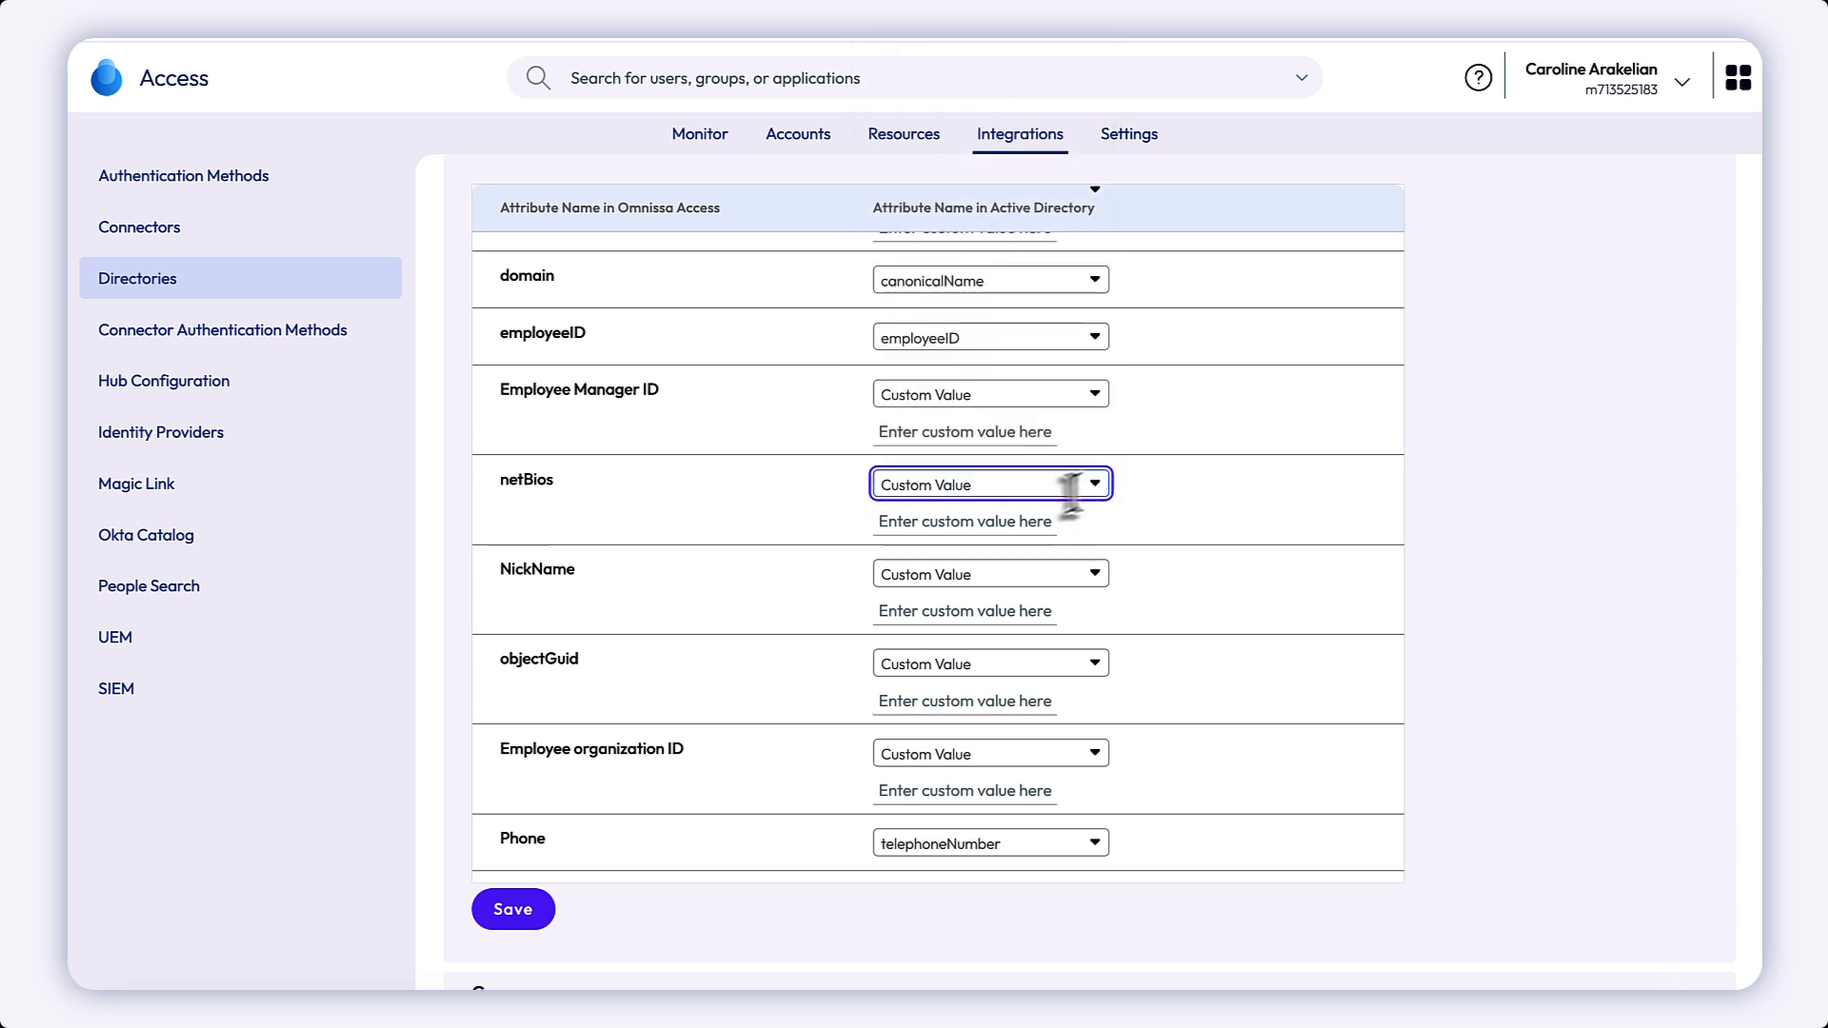
left_click(961, 524)
type("msDS-PrincipalName")
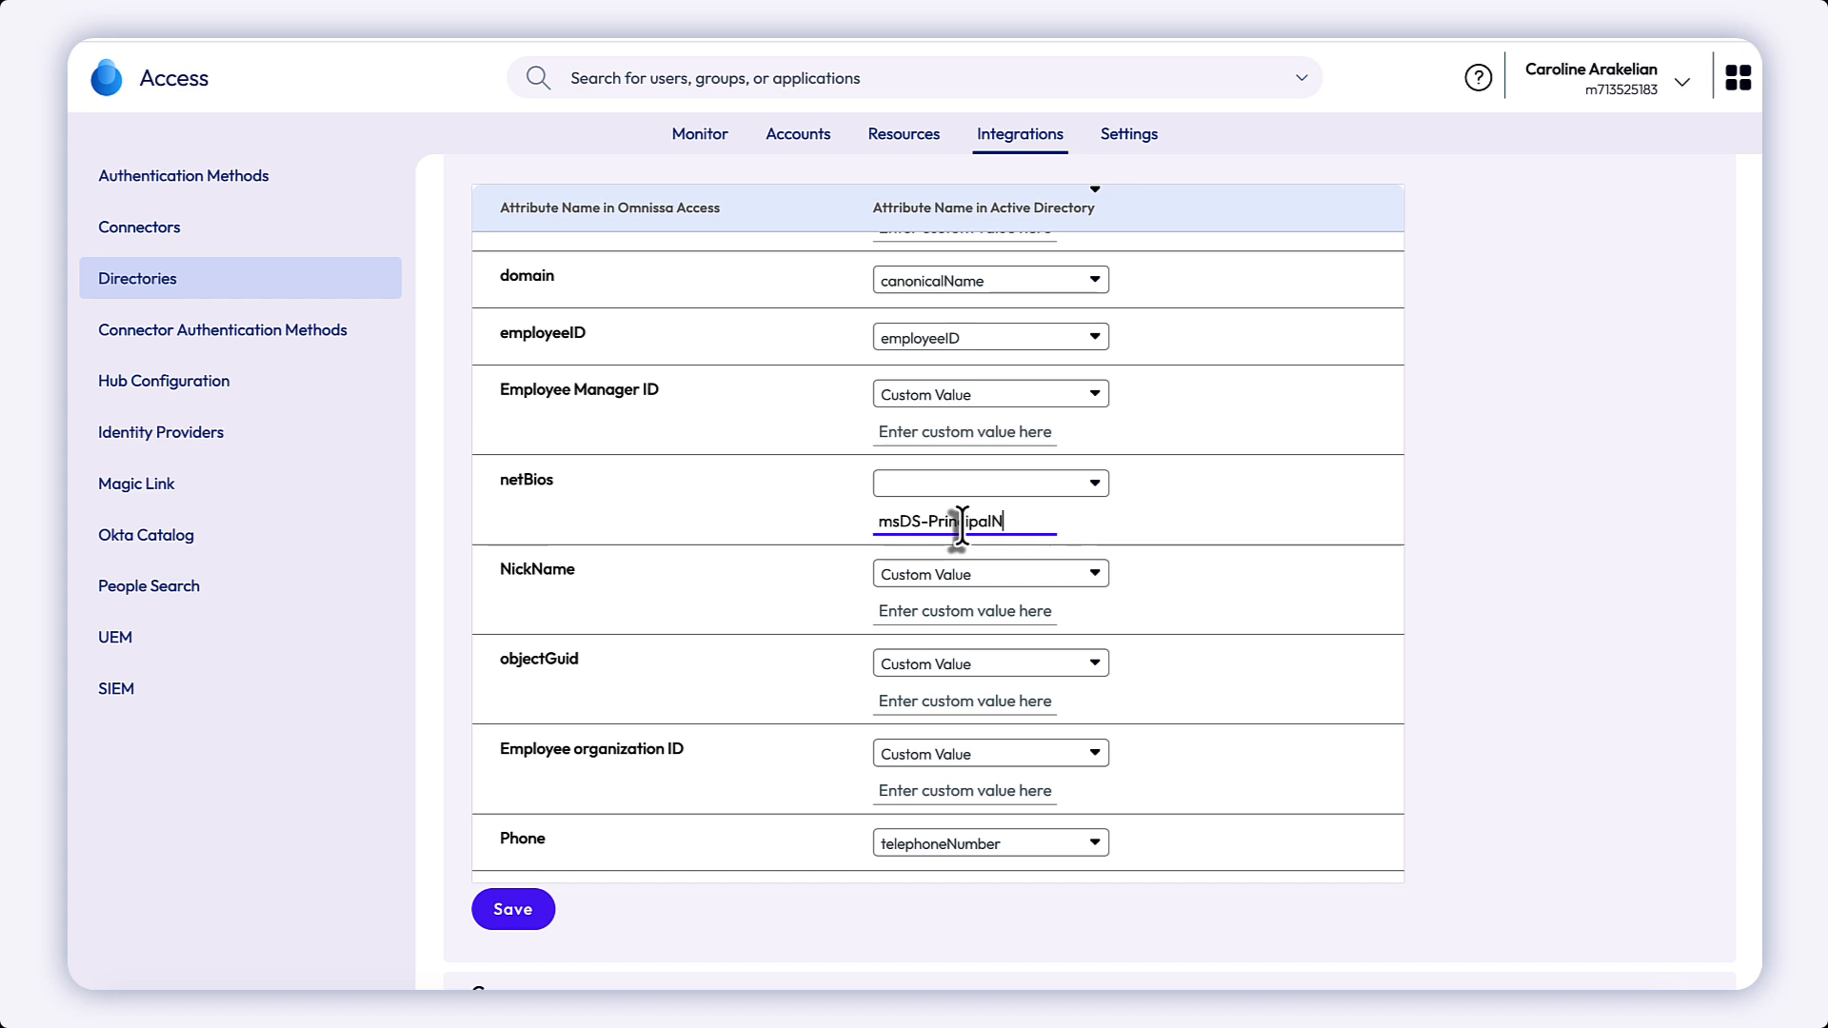
Map objectGuid to objectGUID and sid to the custom value objectSid, and save the attribute mappings.
left_click(1090, 666)
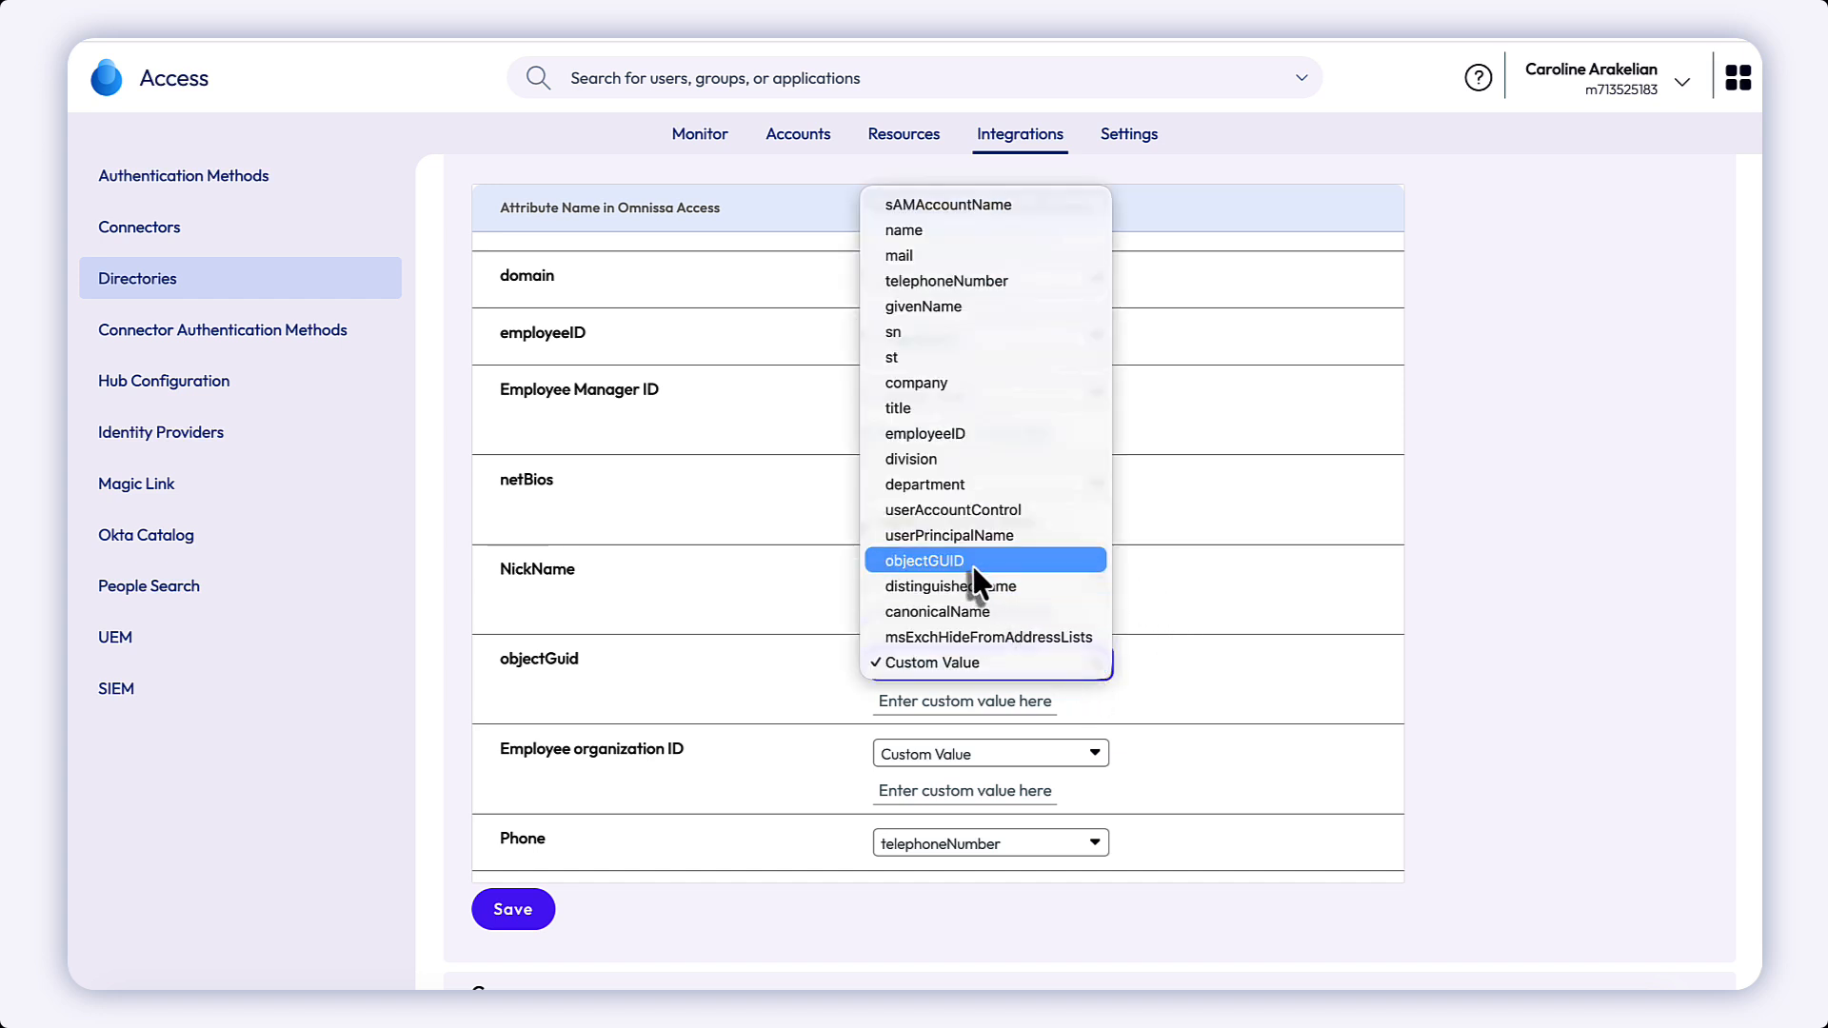
left_click(975, 571)
scroll(1102, 739, "down", 3)
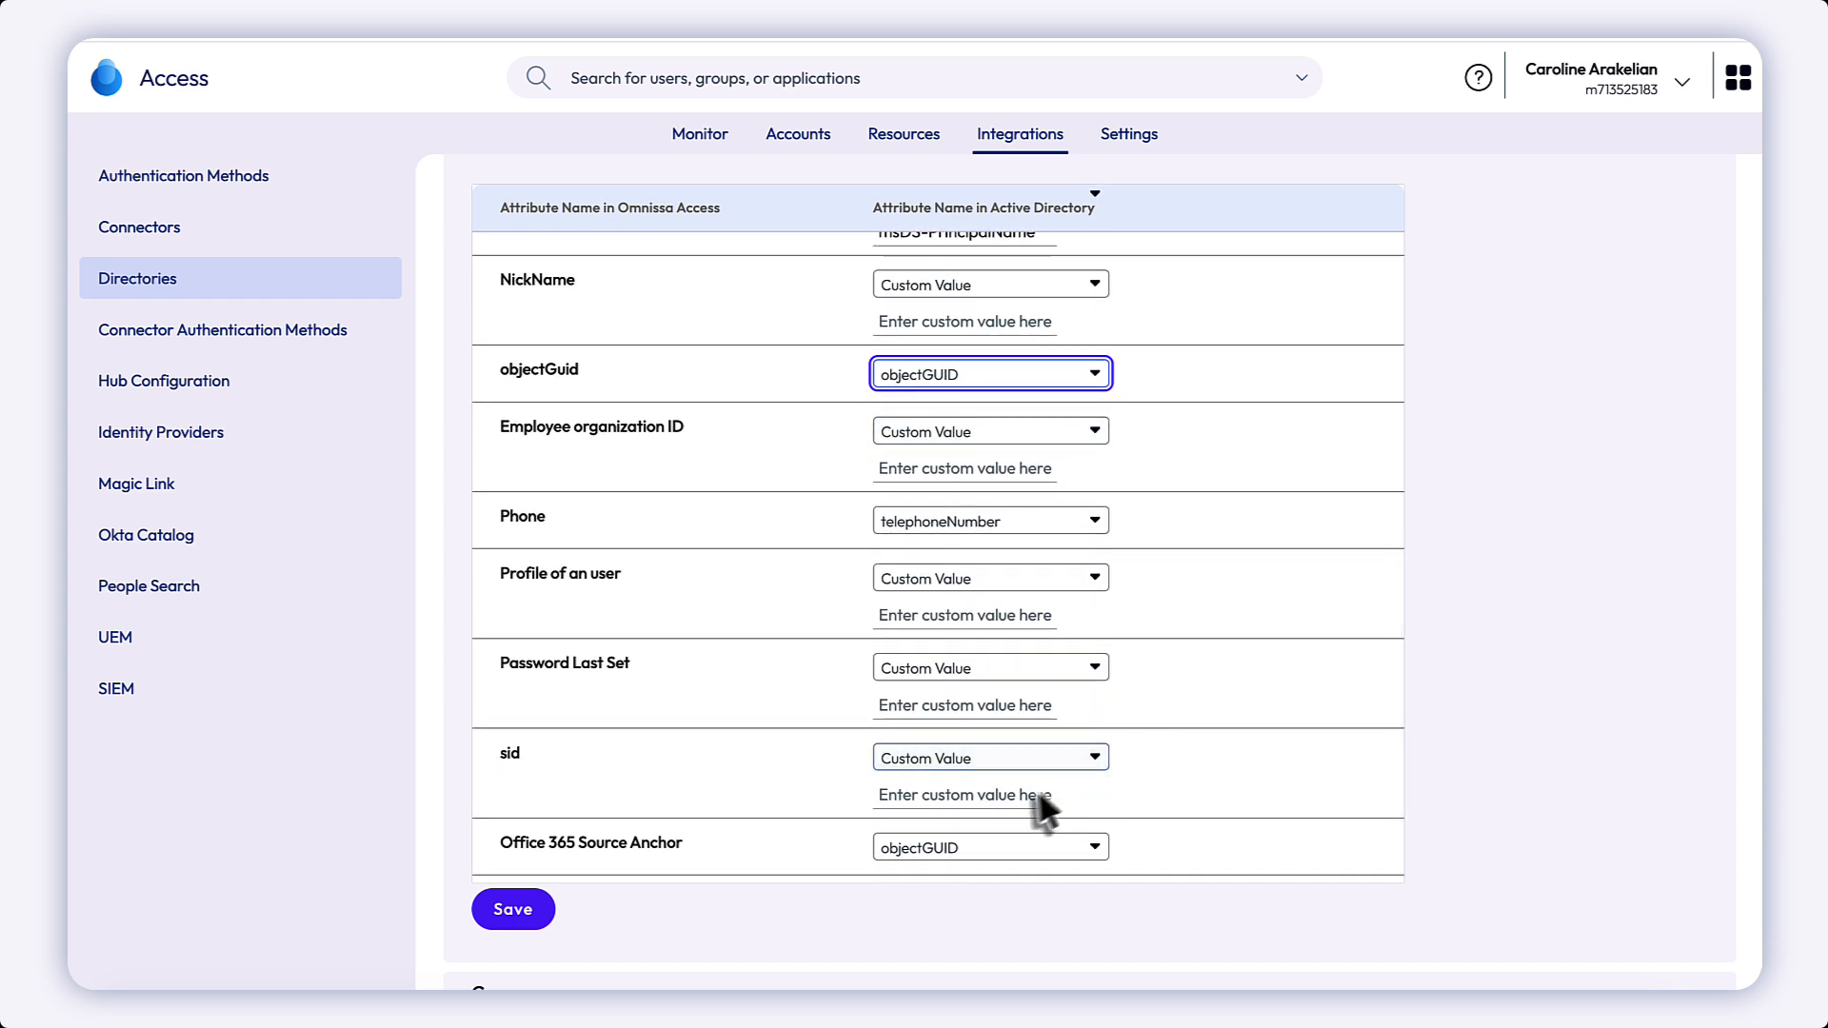
left_click(1033, 796)
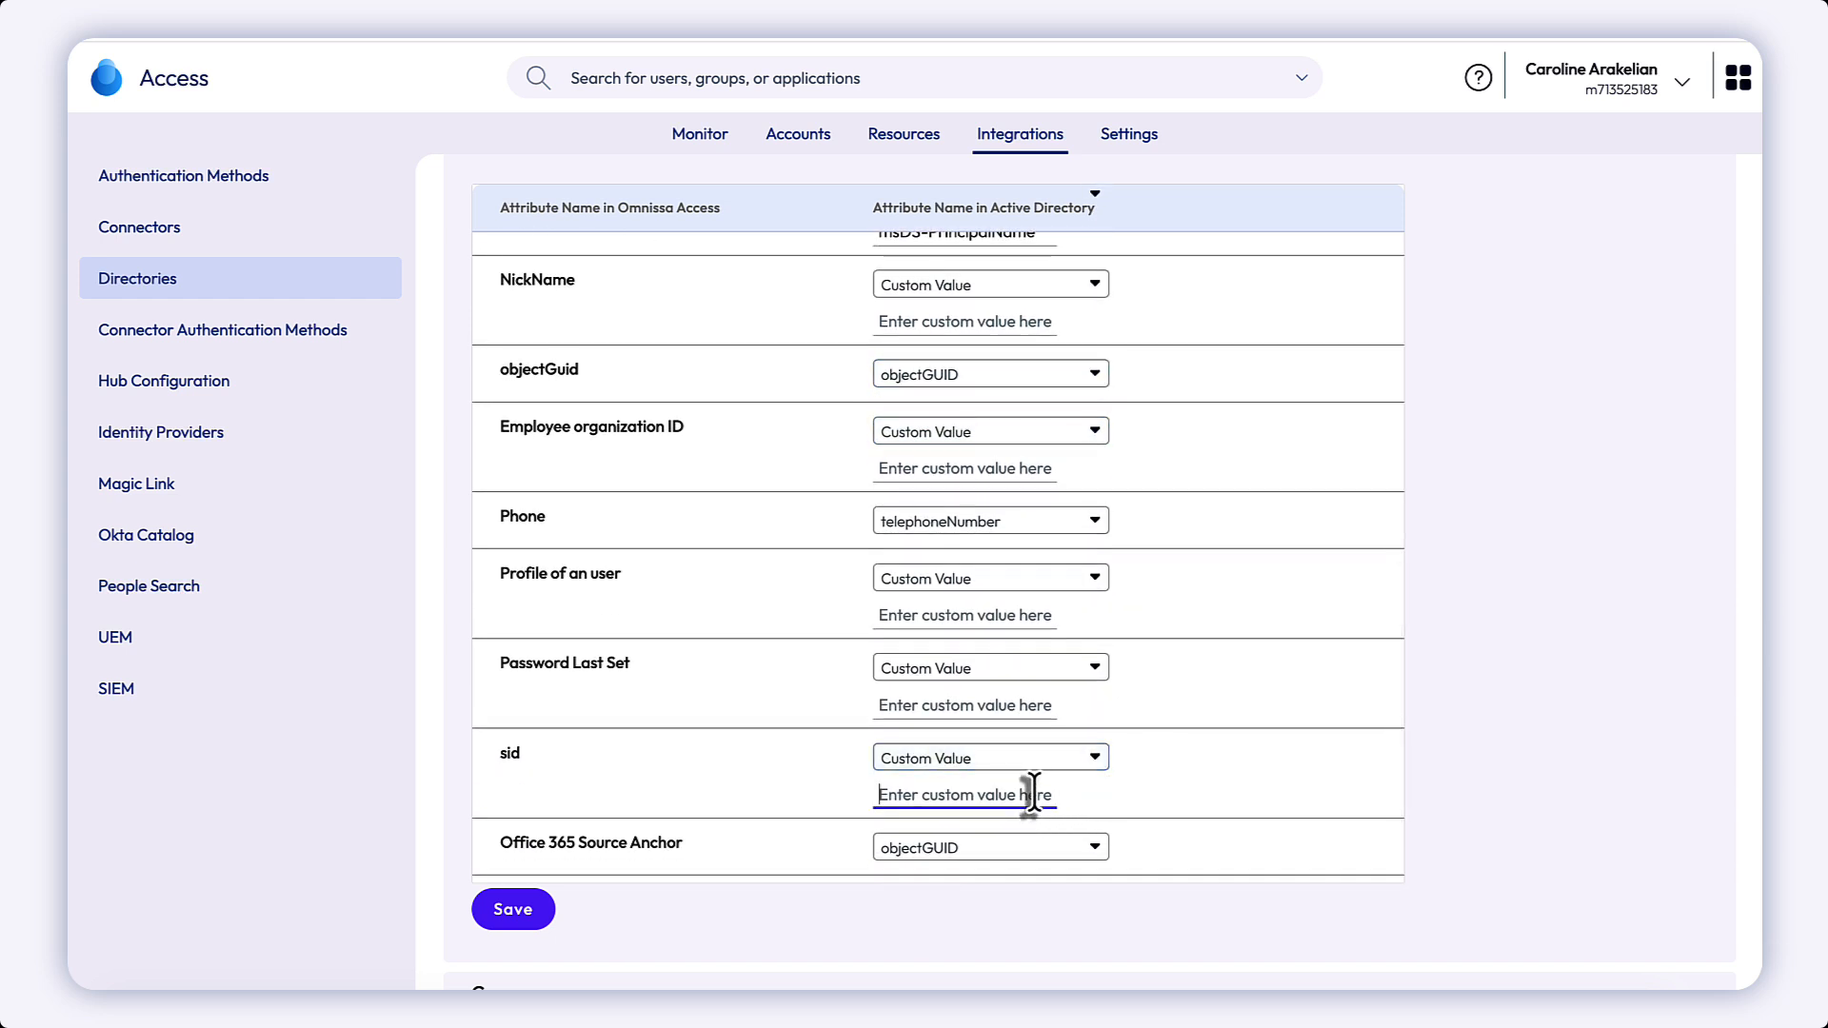
type("objectSid")
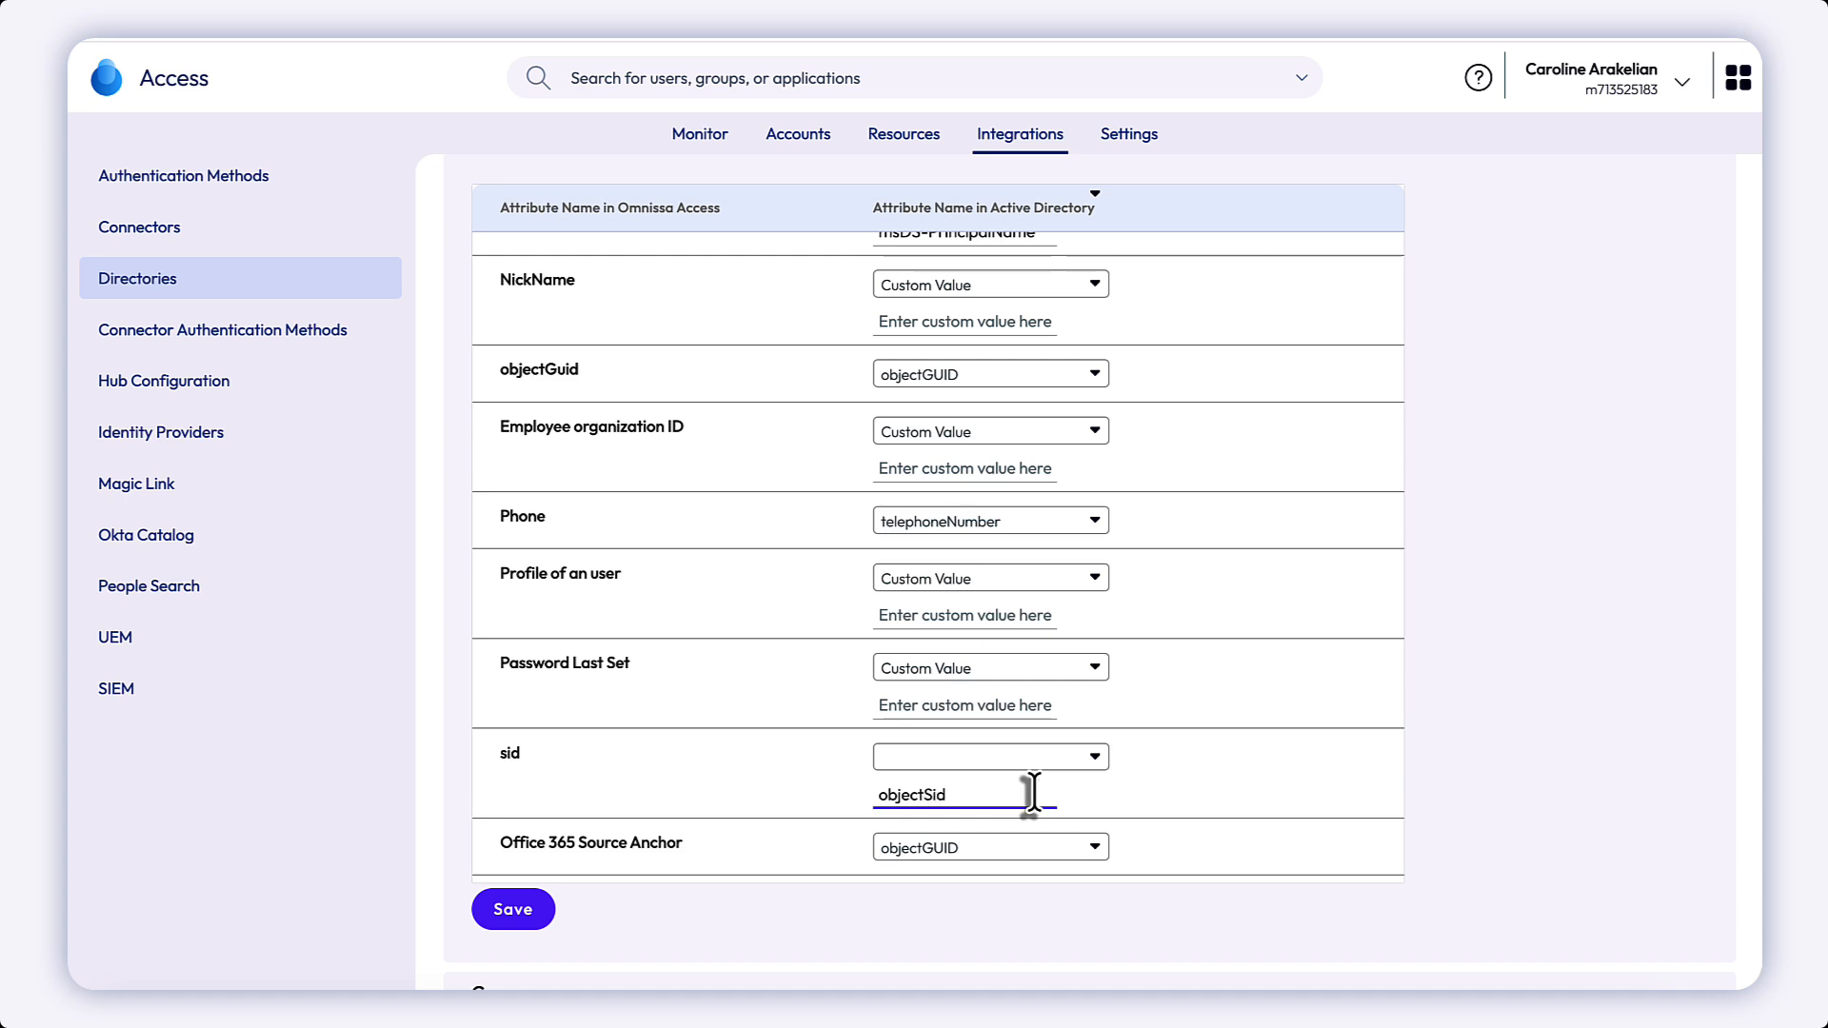
scroll(1169, 802, "down", 2)
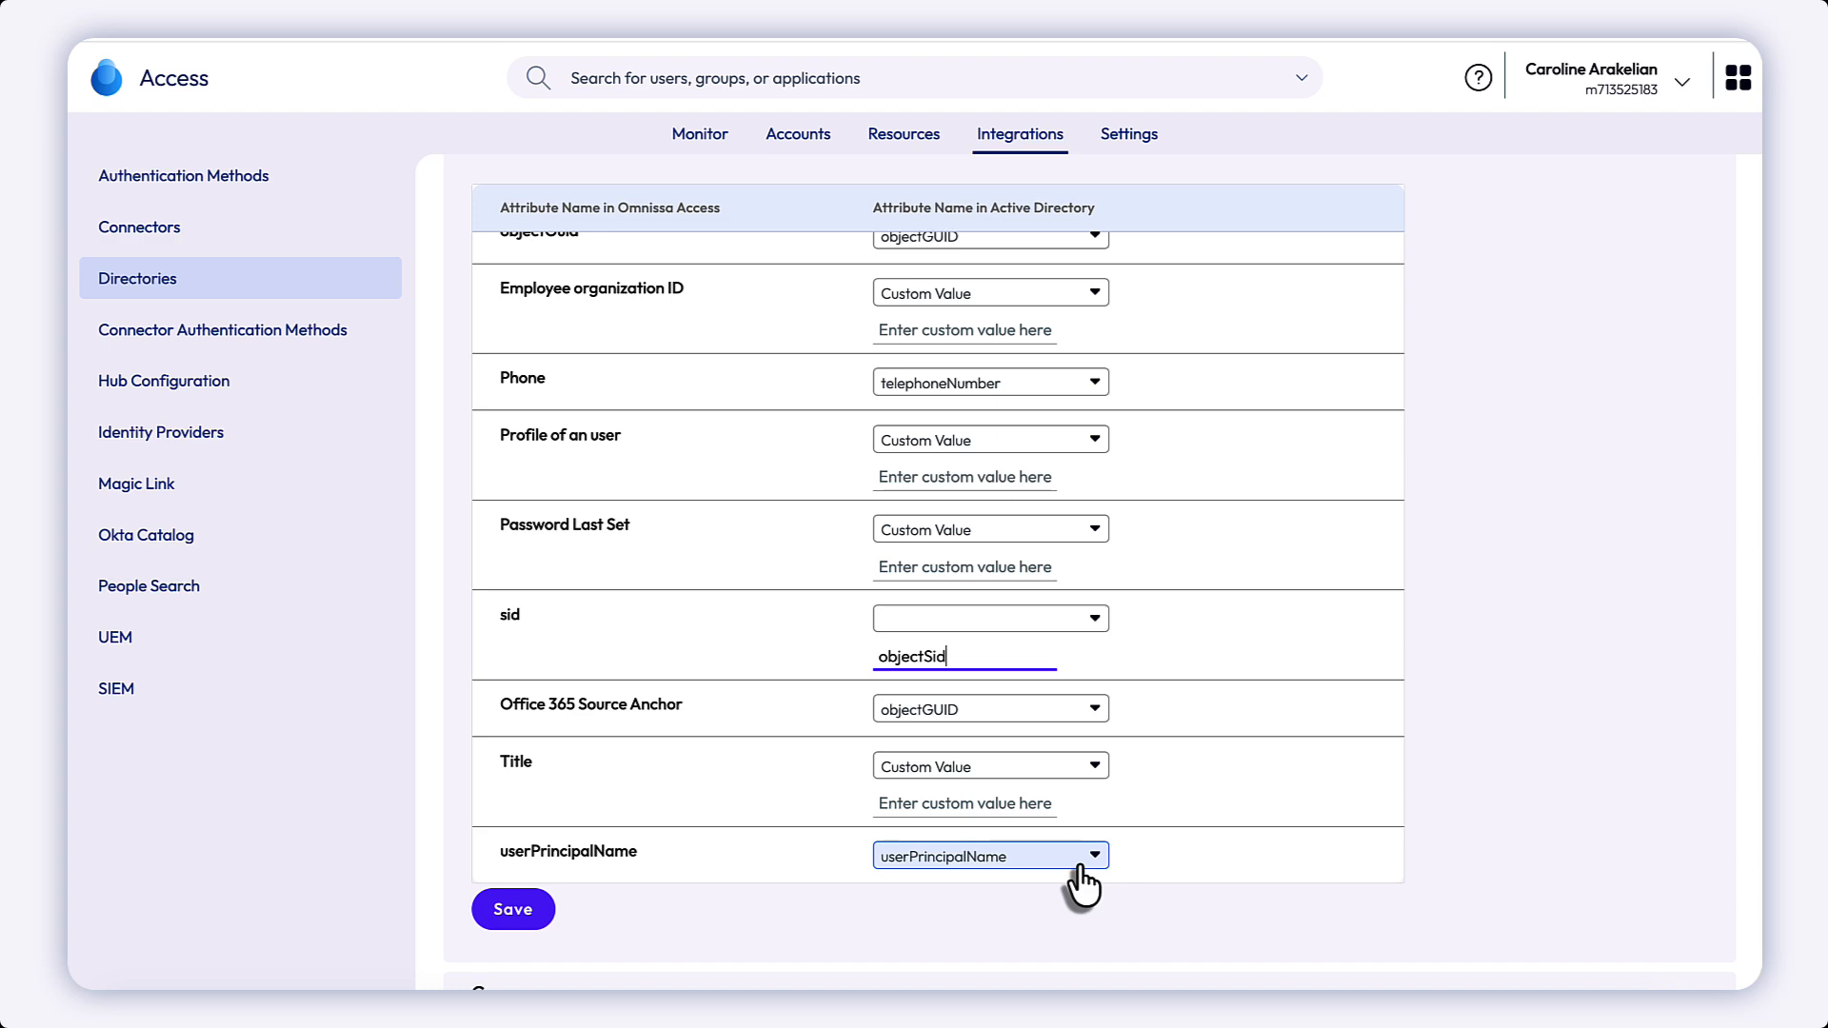
left_click(519, 910)
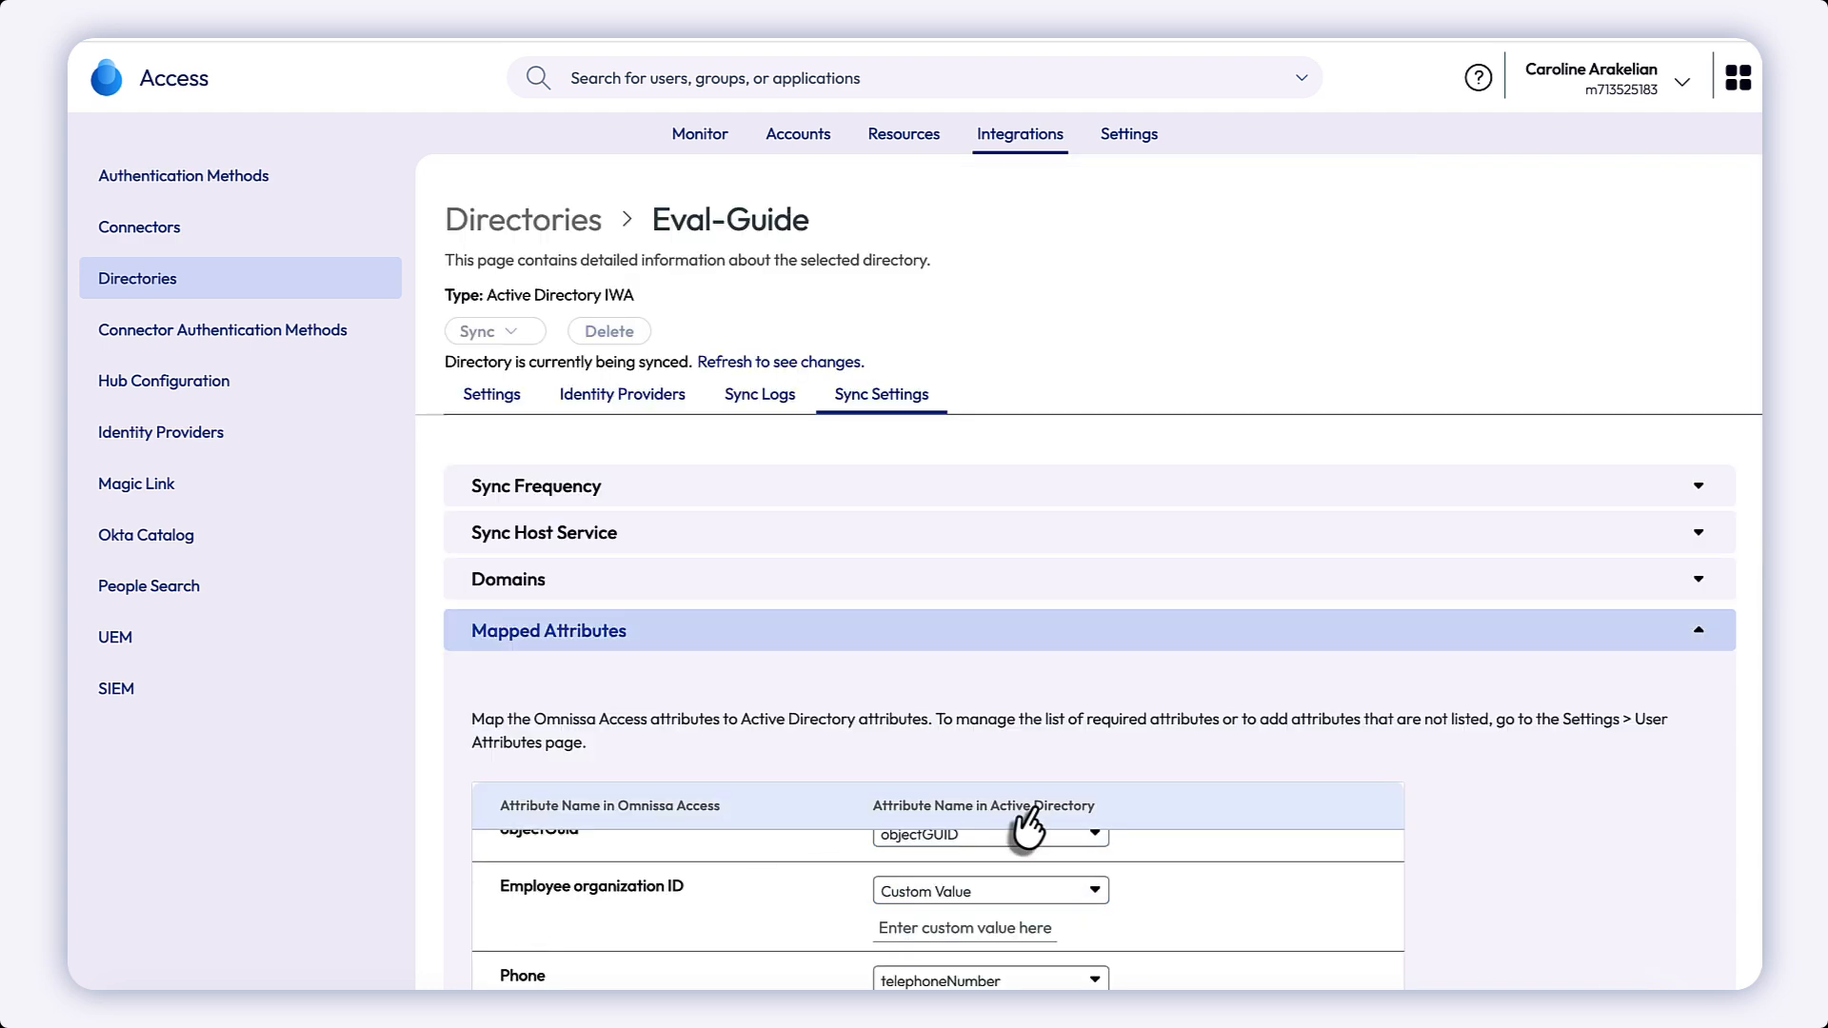
Open the directory's group sync settings and save the listed EvalGuide top-level group.
scroll(1028, 829, "down", 6)
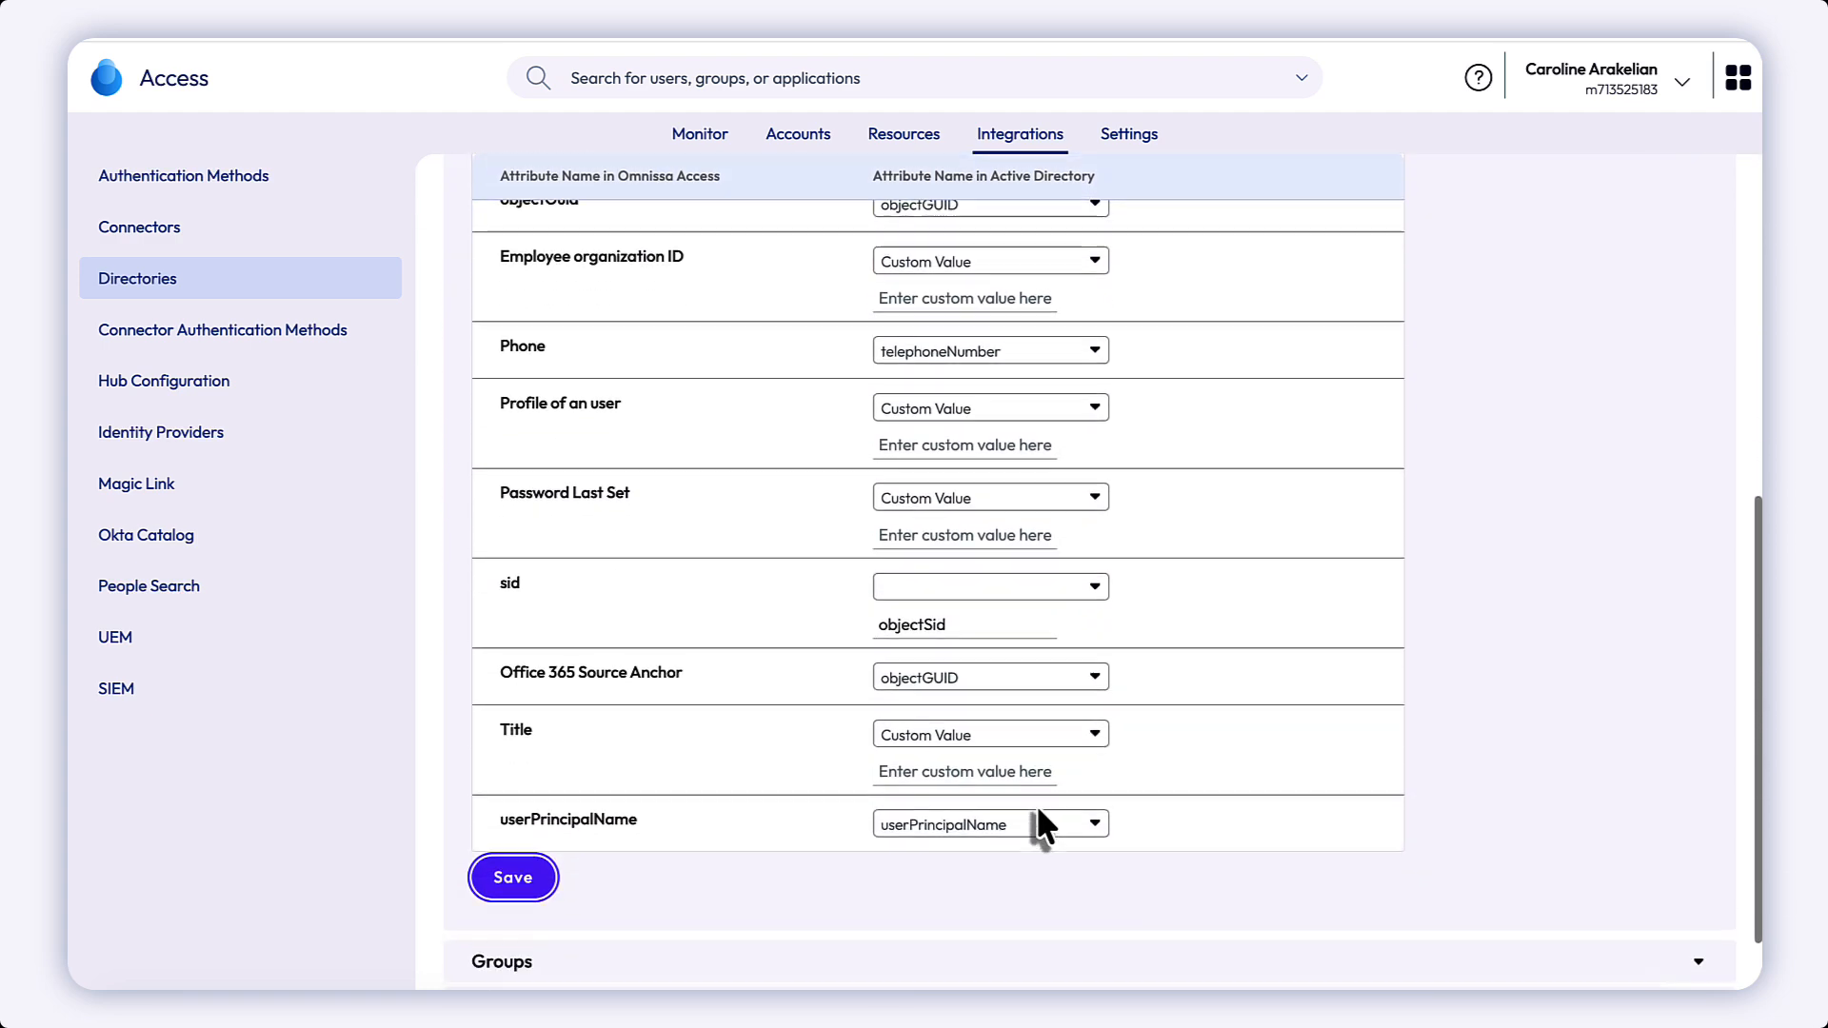
left_click(1583, 890)
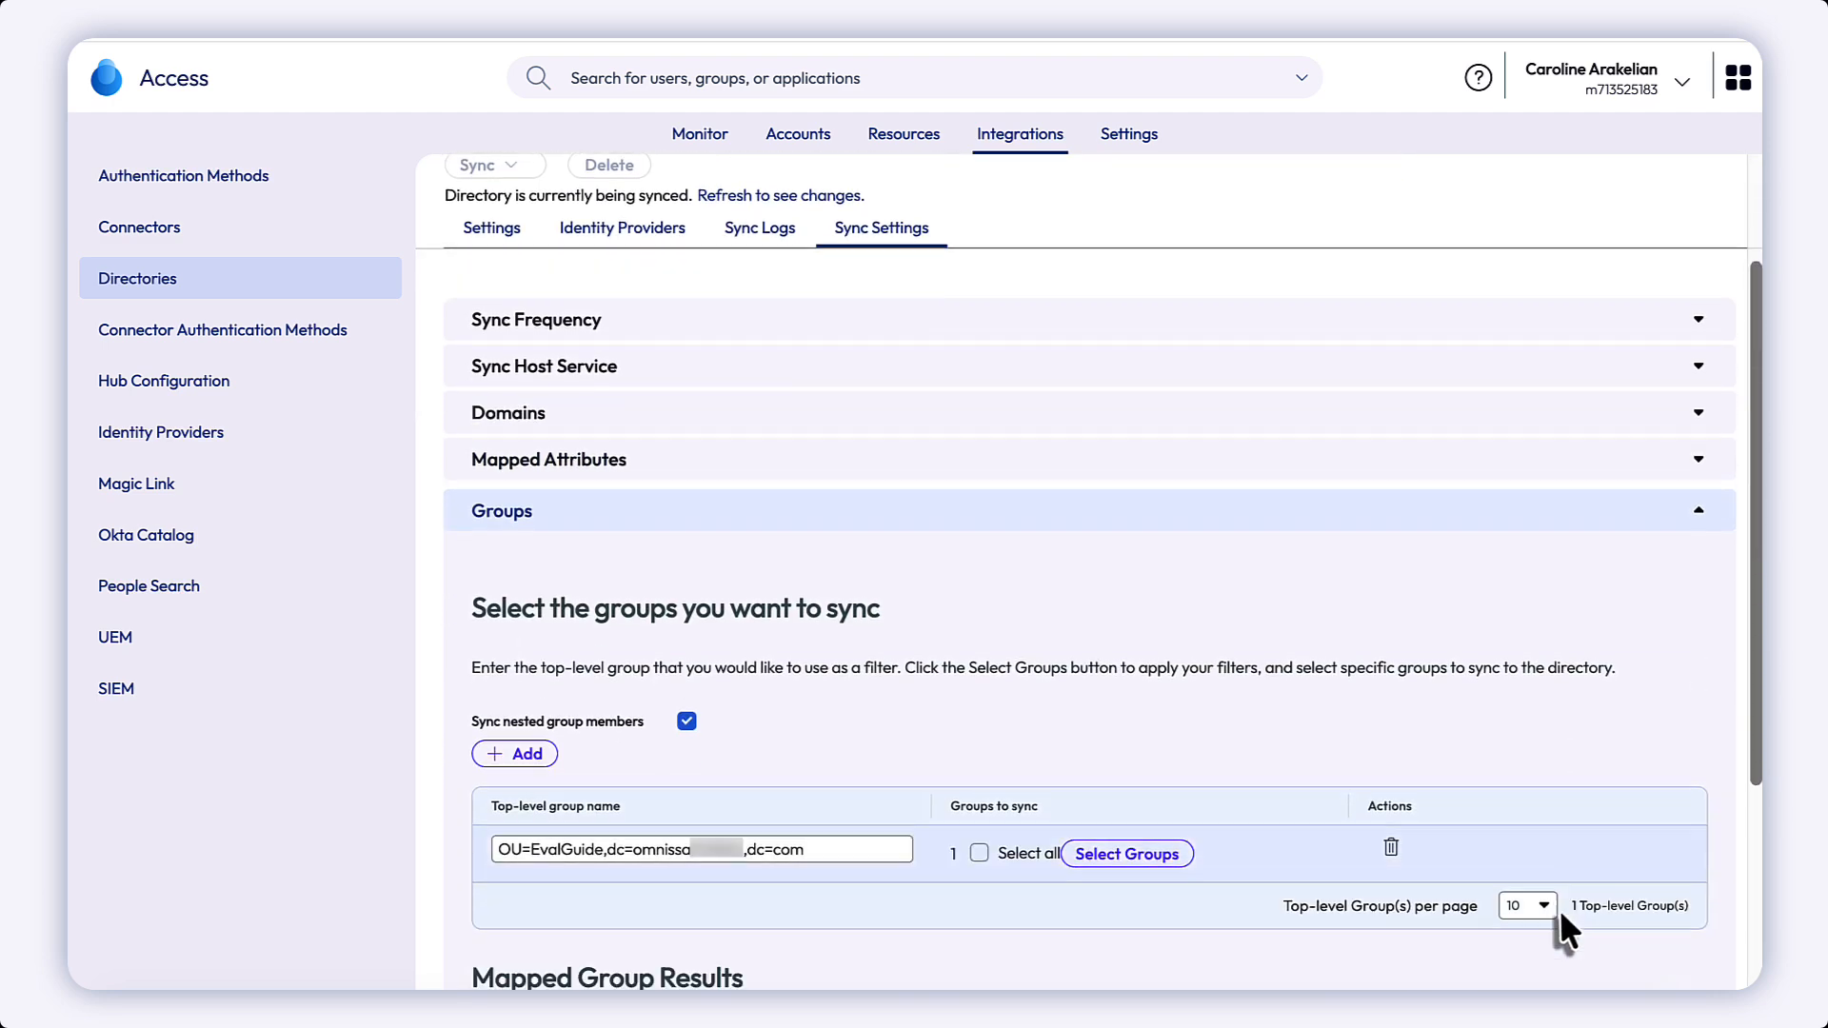
scroll(1562, 912, "down", 4)
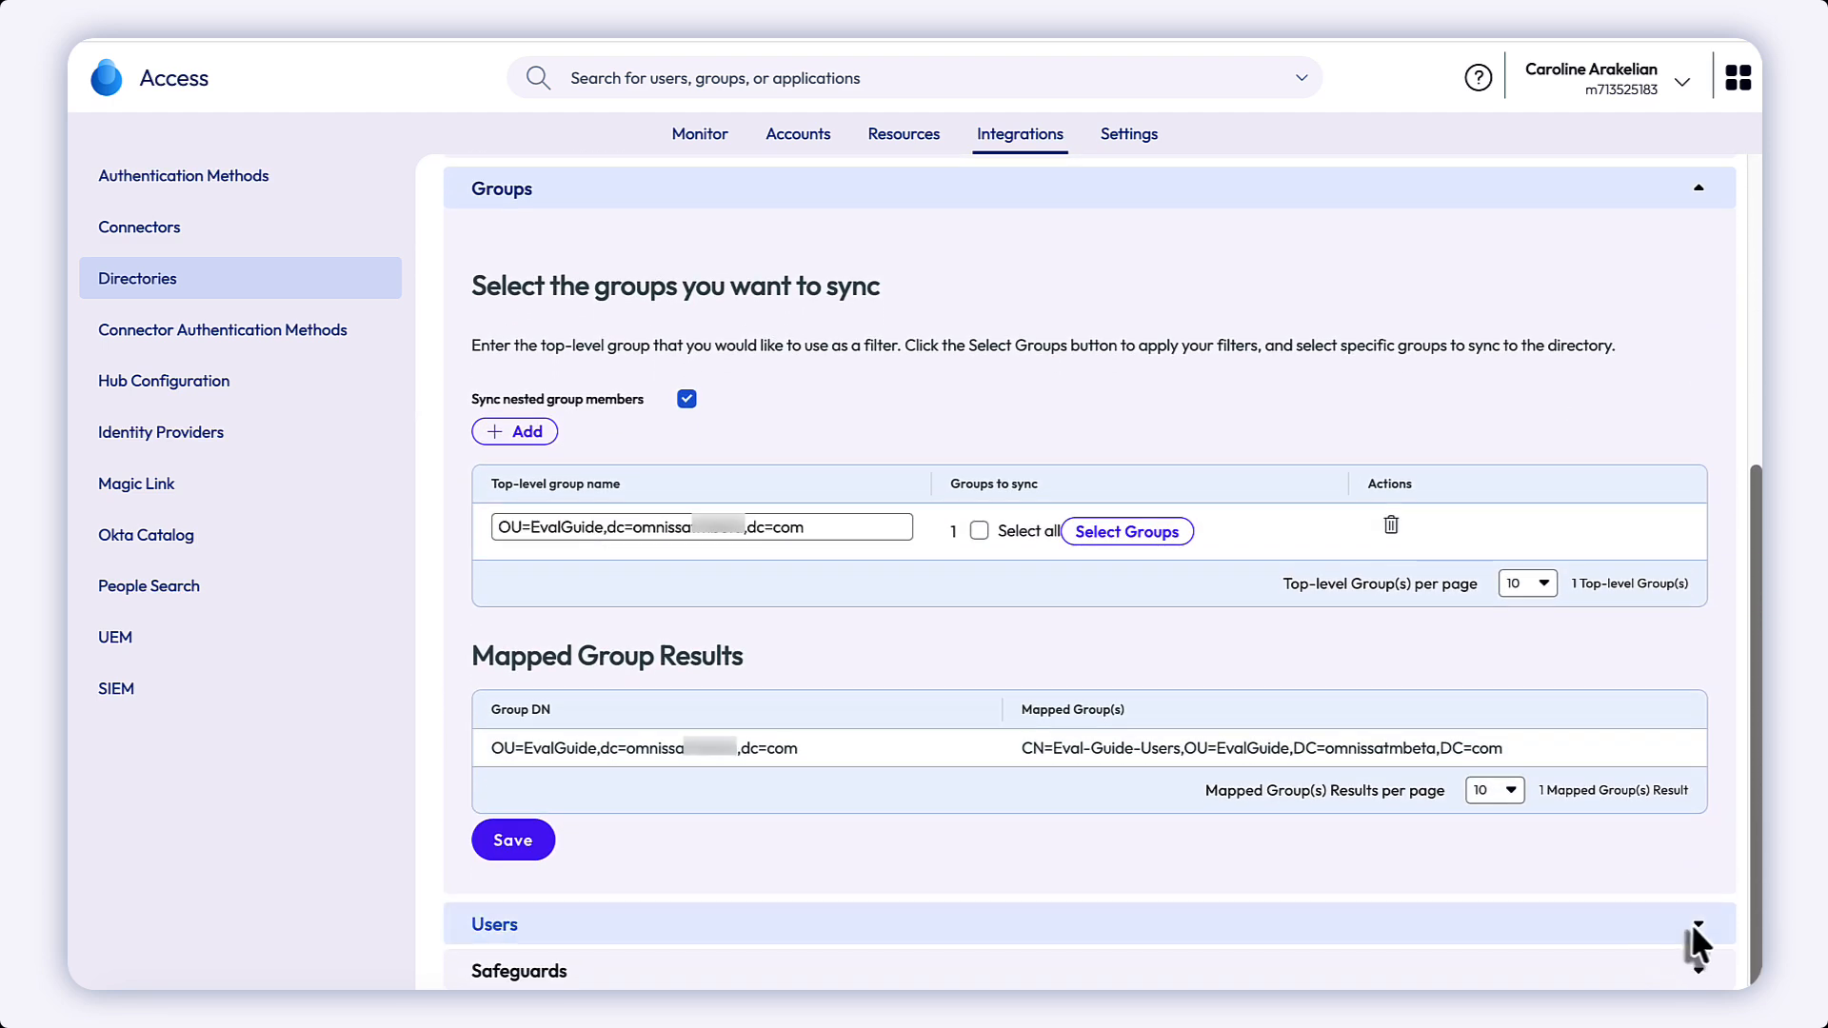
Open the user sync settings and test the listed EvalGuide user DN.
left_click(1694, 929)
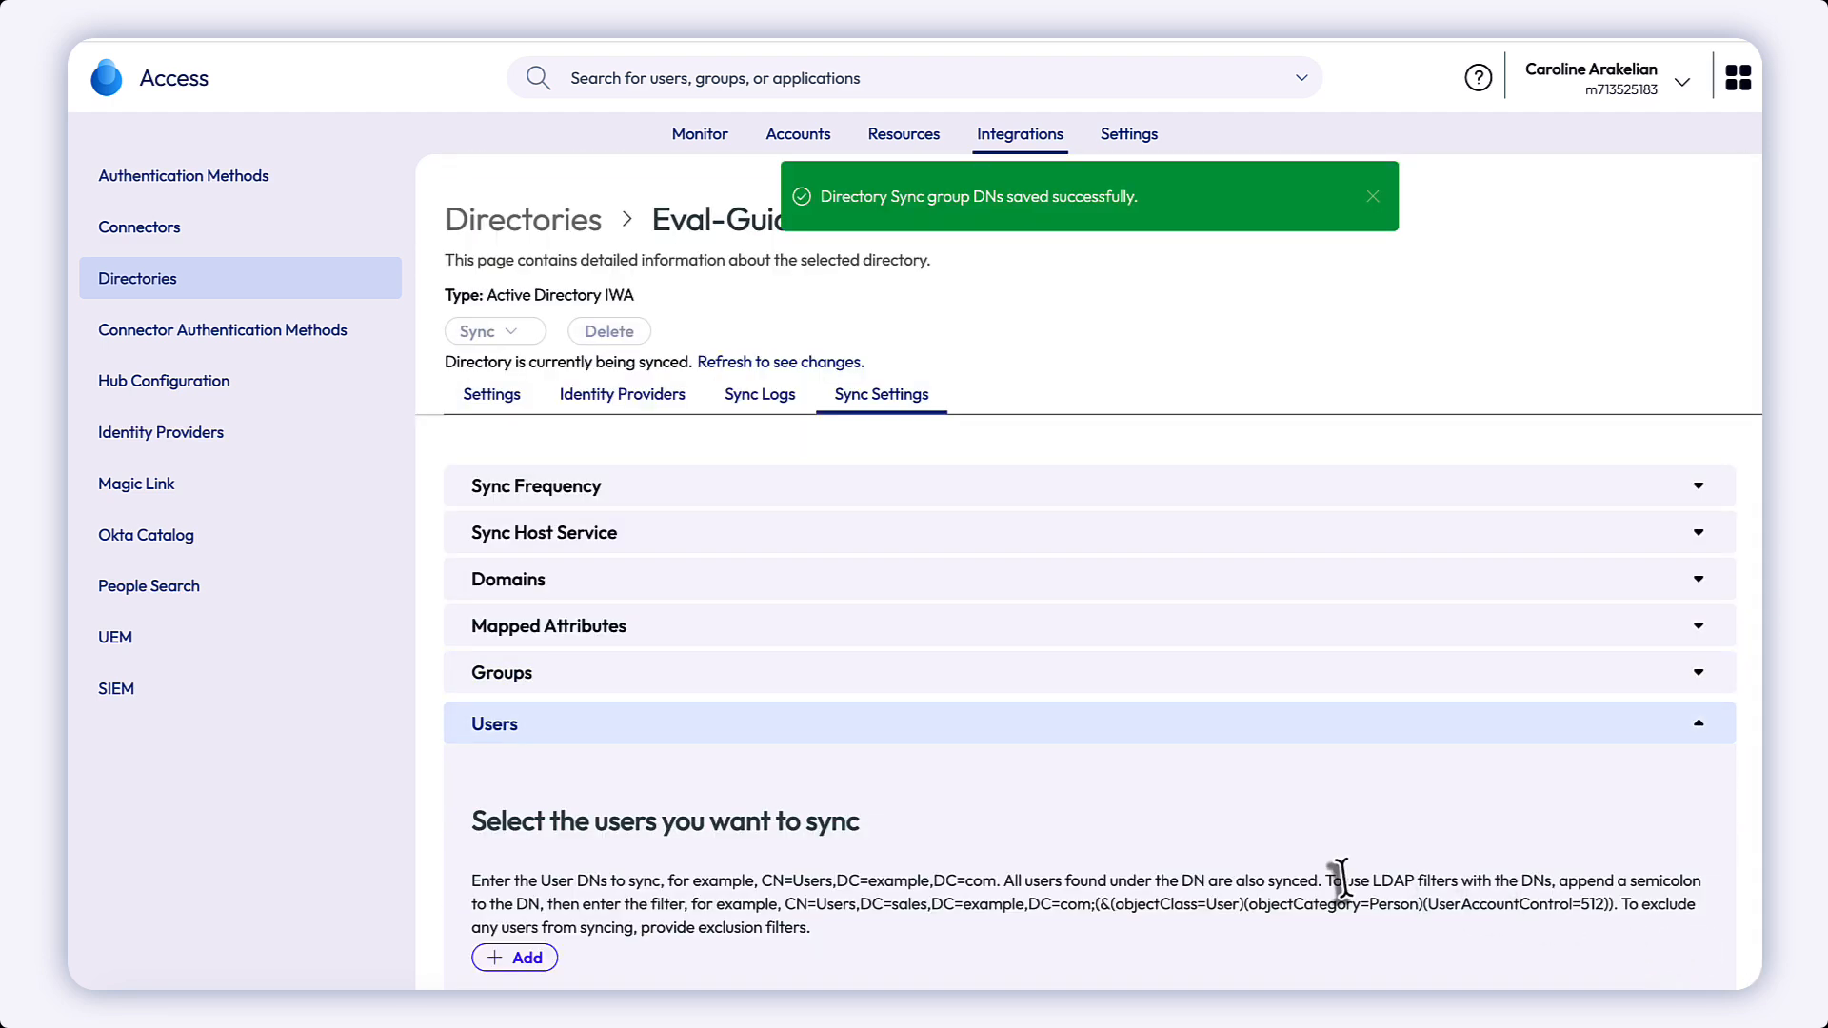
scroll(1340, 878, "down", 5)
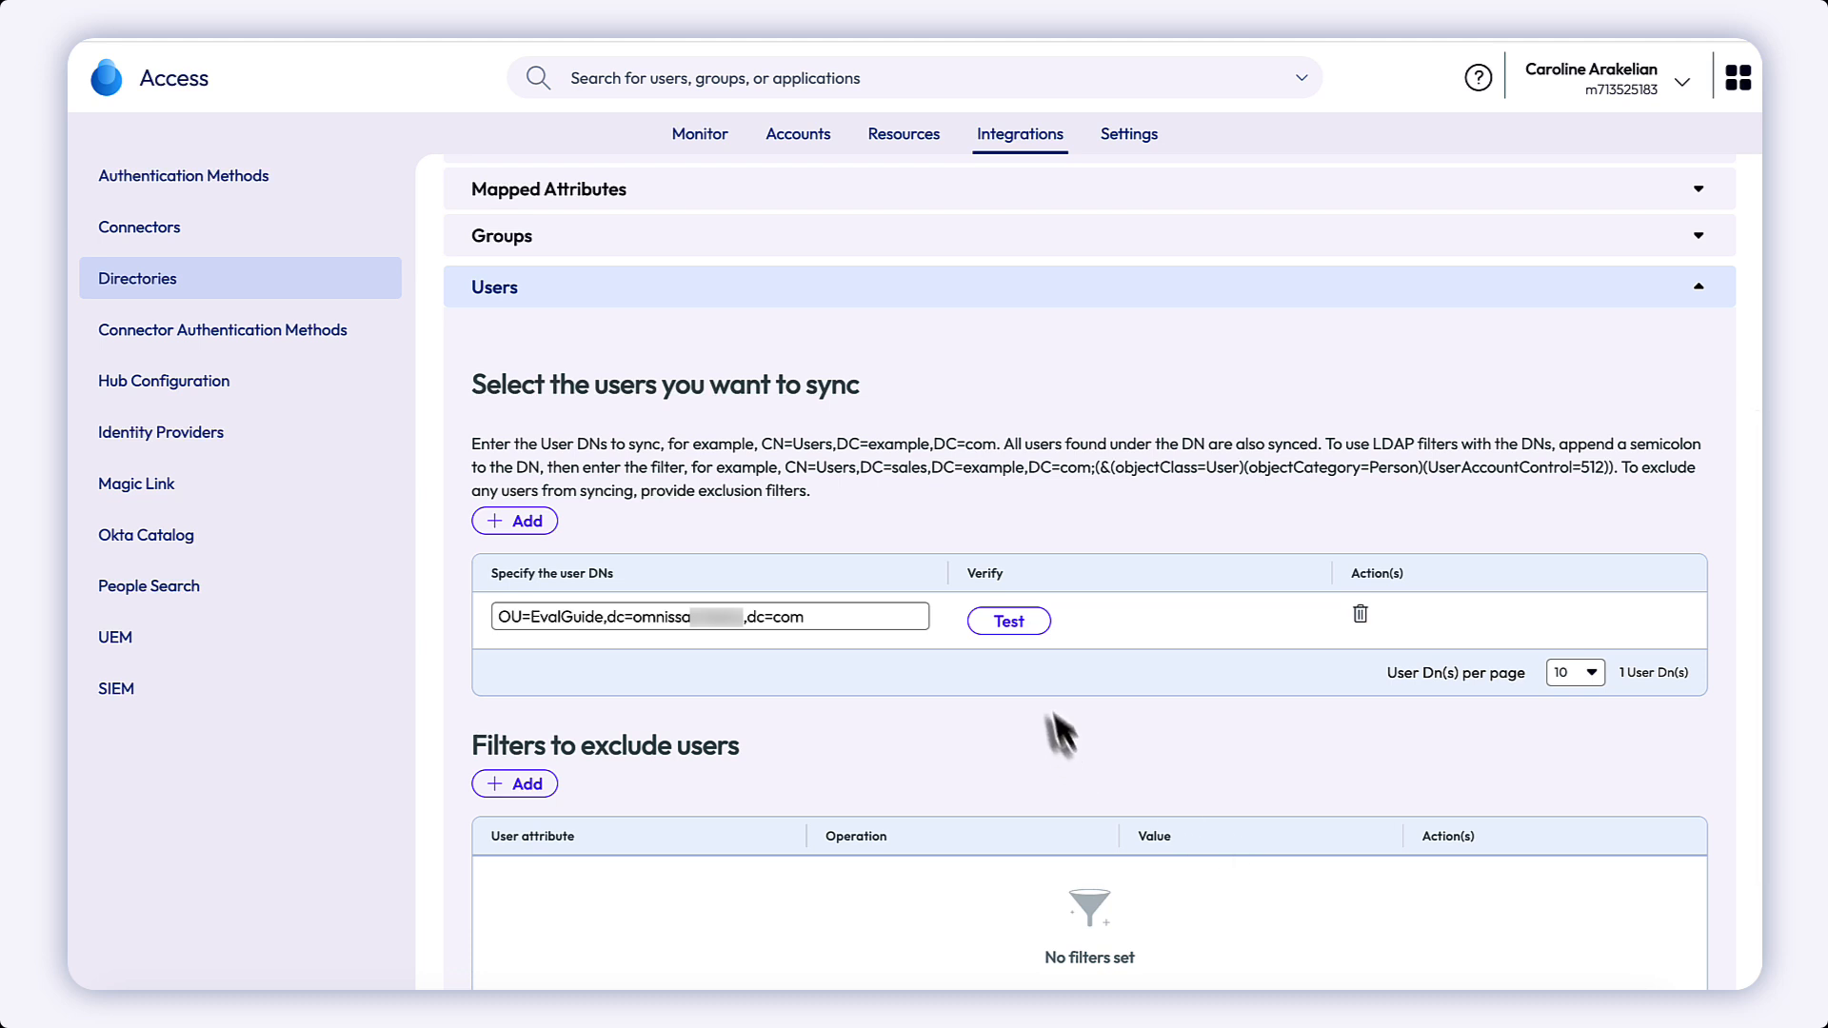
left_click(1017, 624)
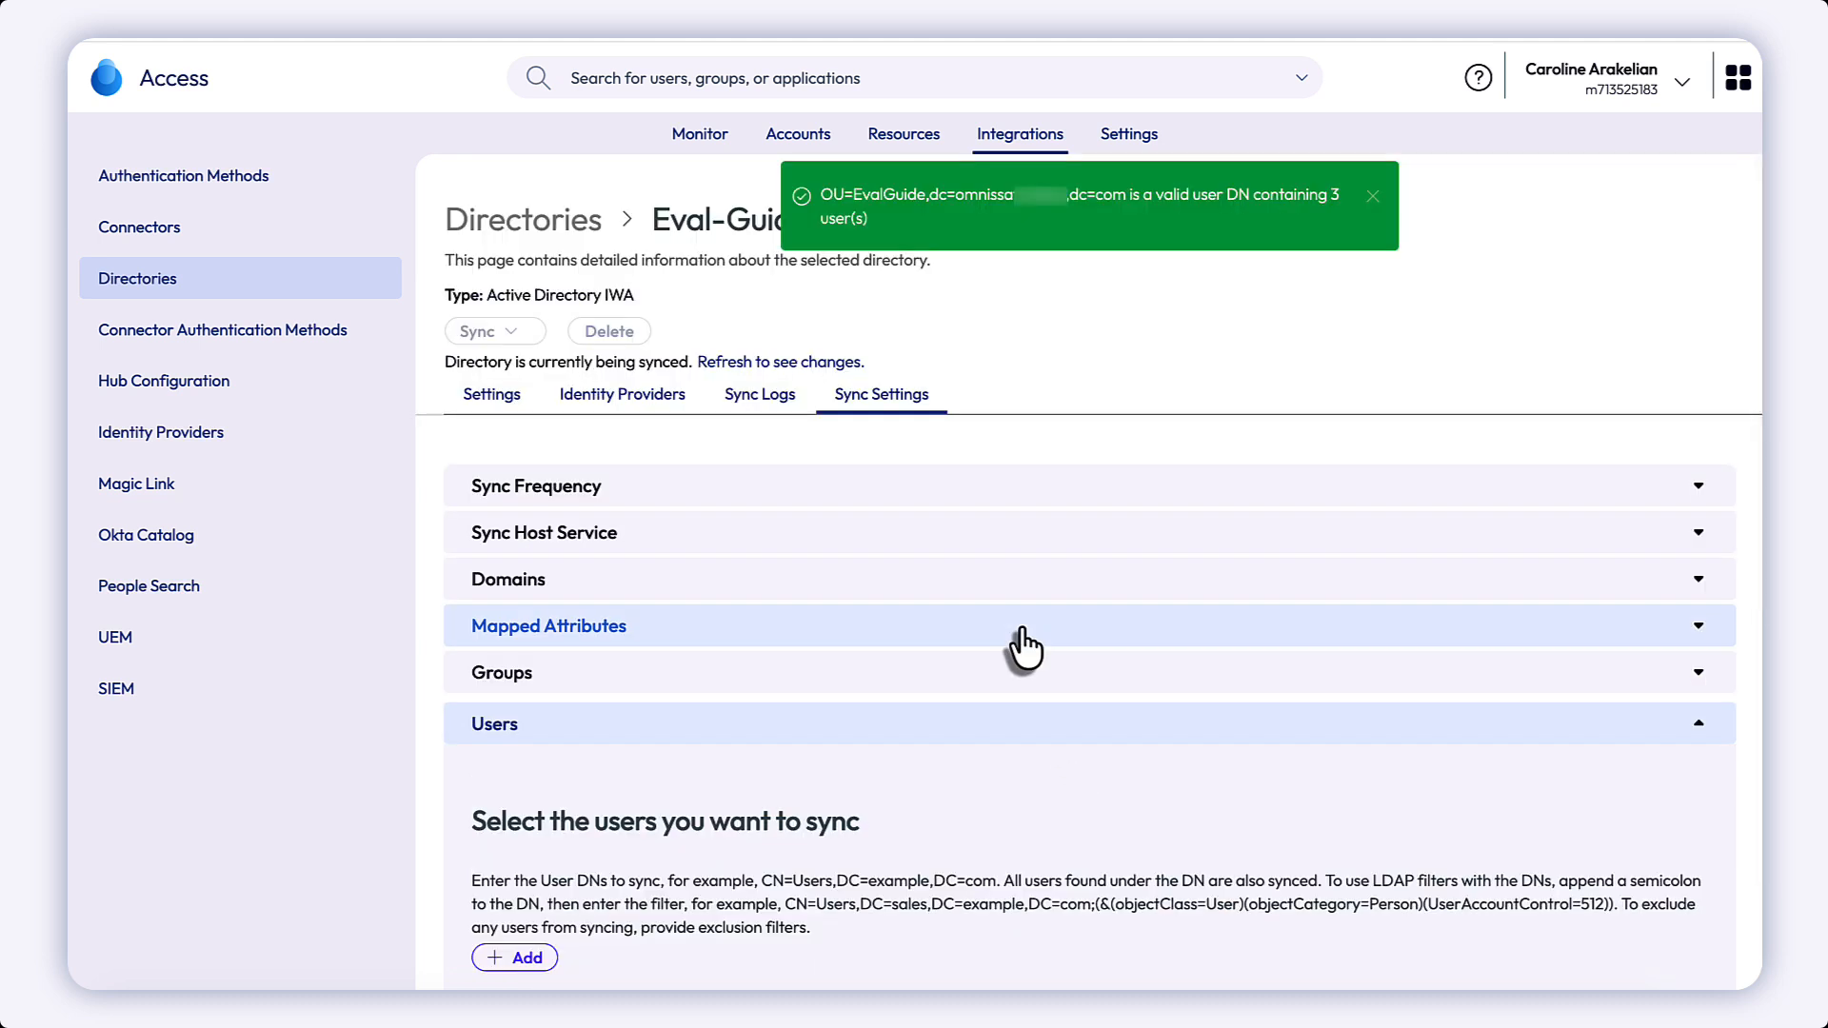
Open the People Search integration, choose Eval-Guide as its directory, and continue to the user attributes.
left_click(210, 591)
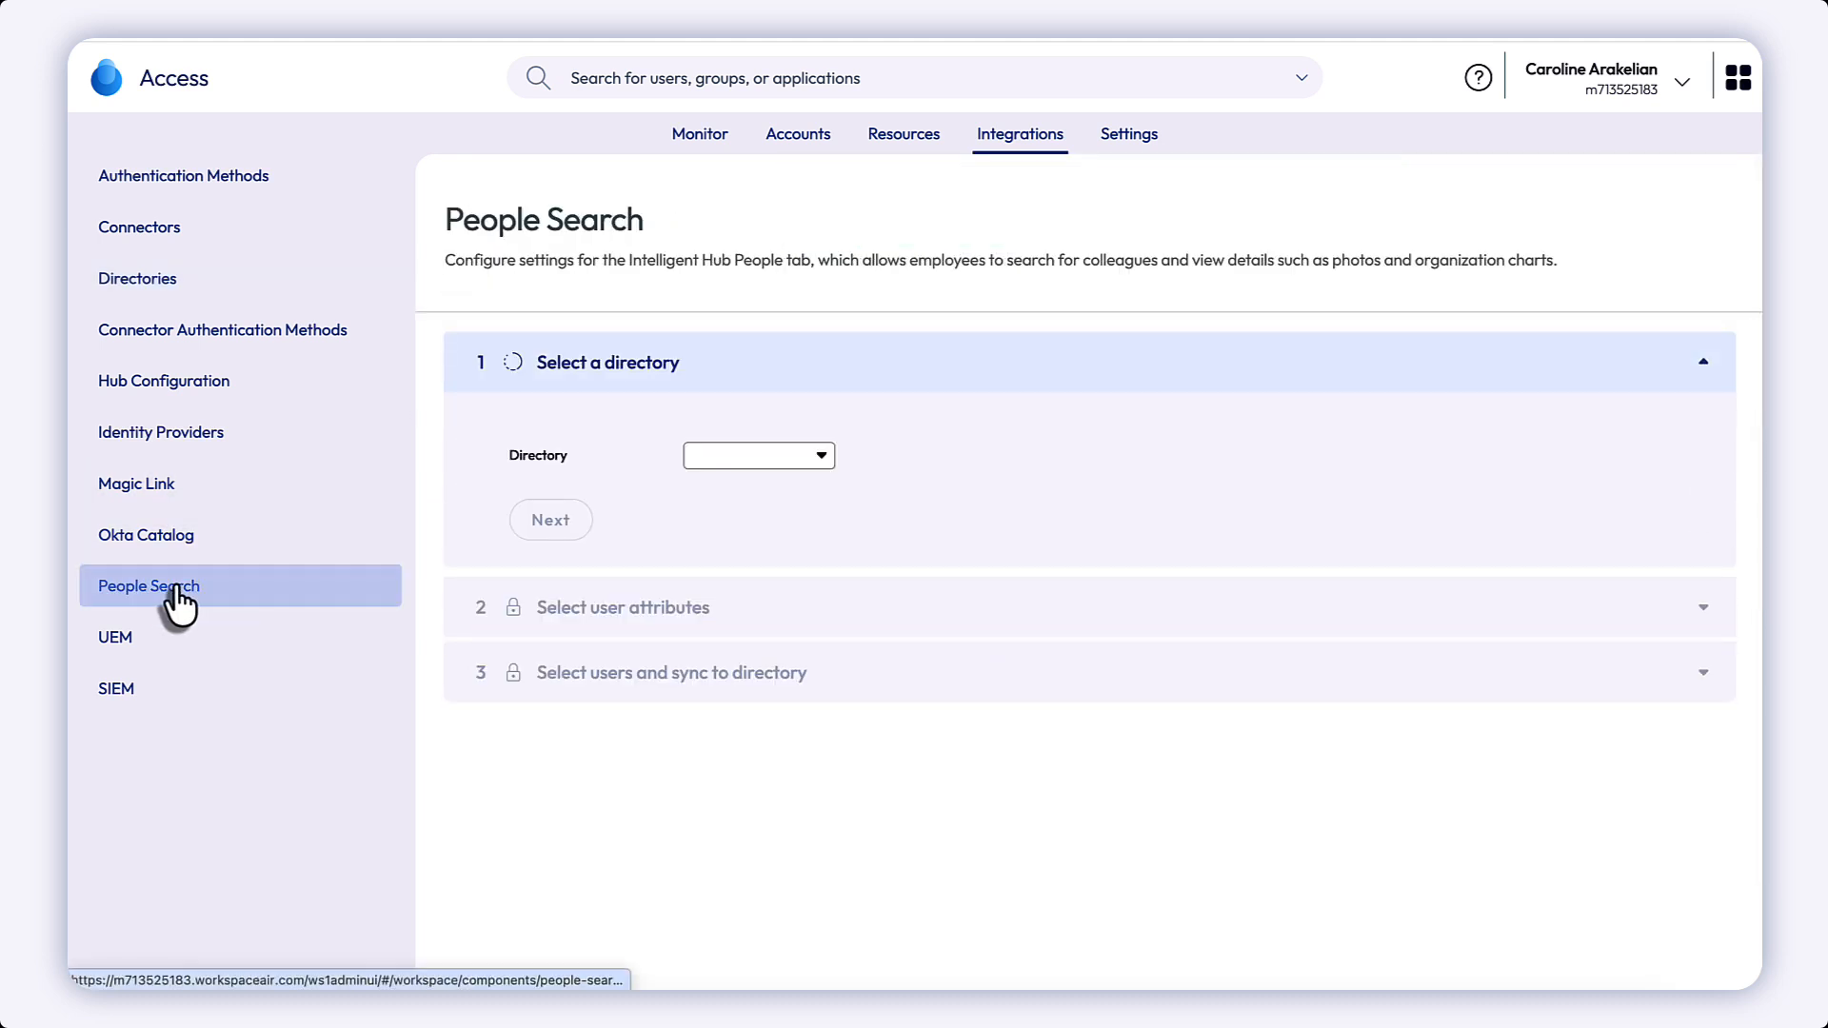
left_click(821, 466)
left_click(759, 495)
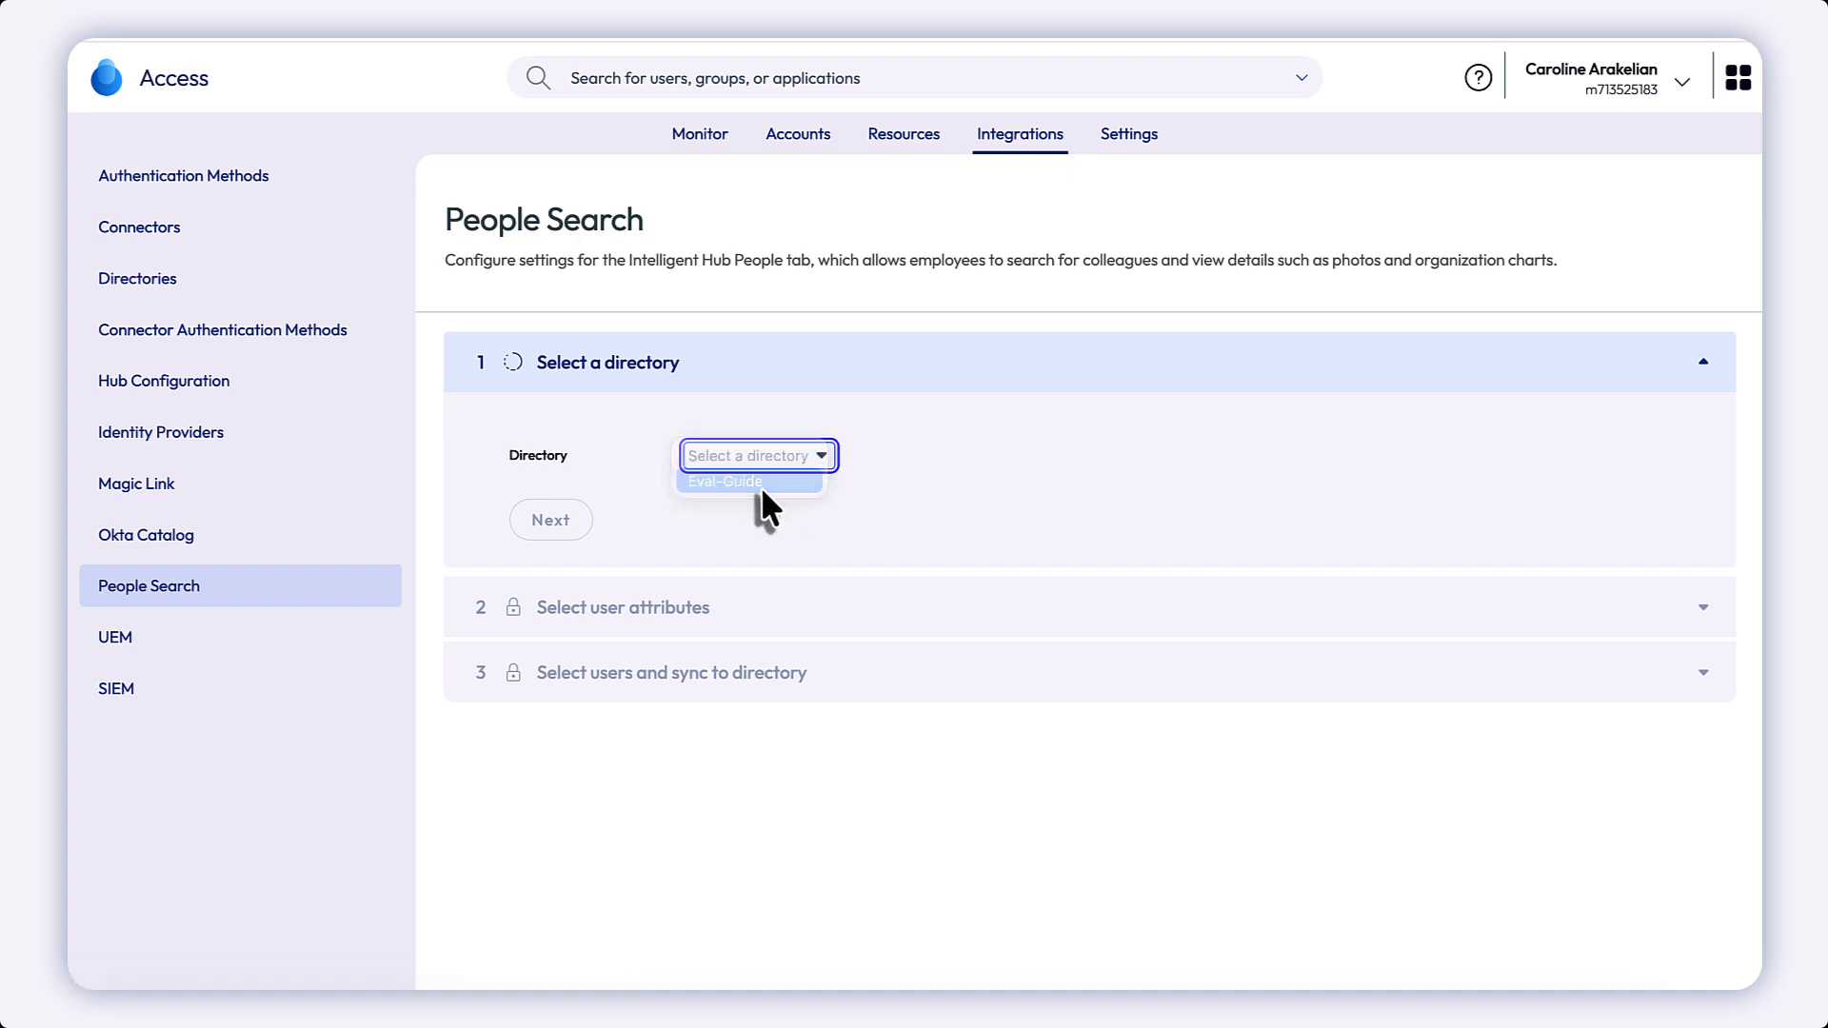
left_click(551, 522)
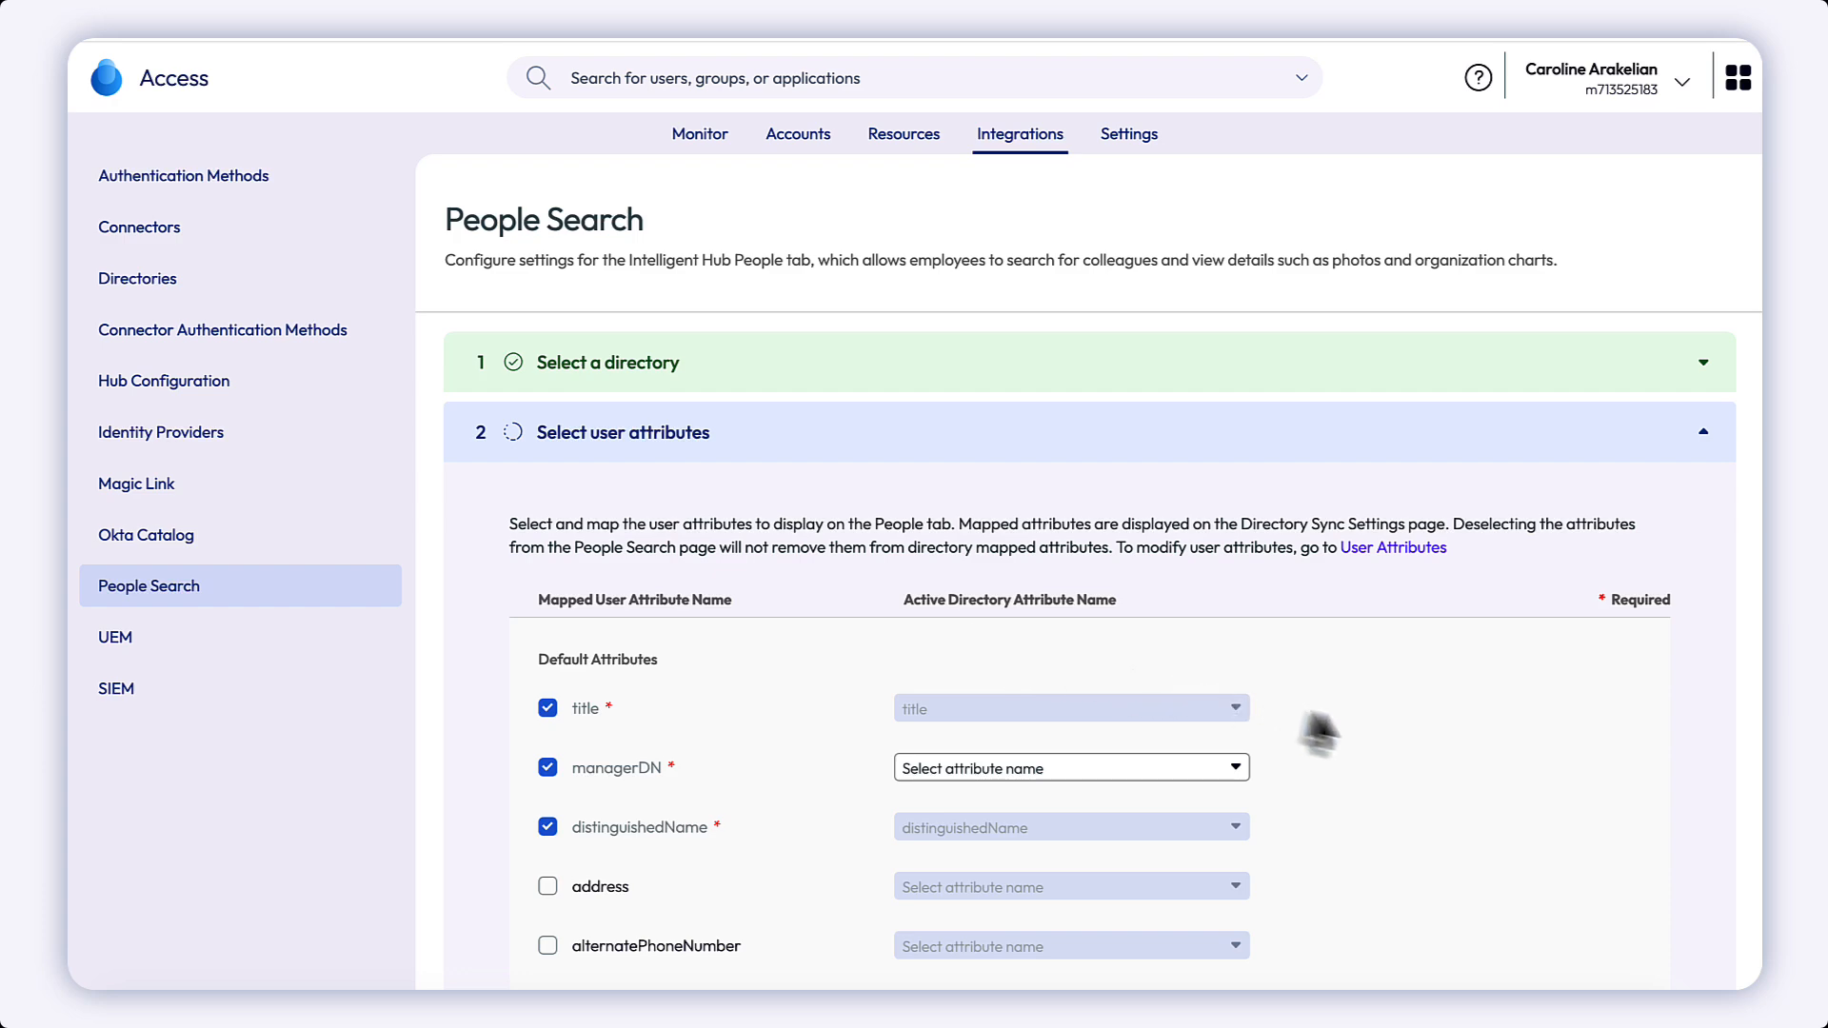
Map the required managerDN attribute to the custom value manager in the People Search user attributes.
scroll(1373, 726, "down", 5)
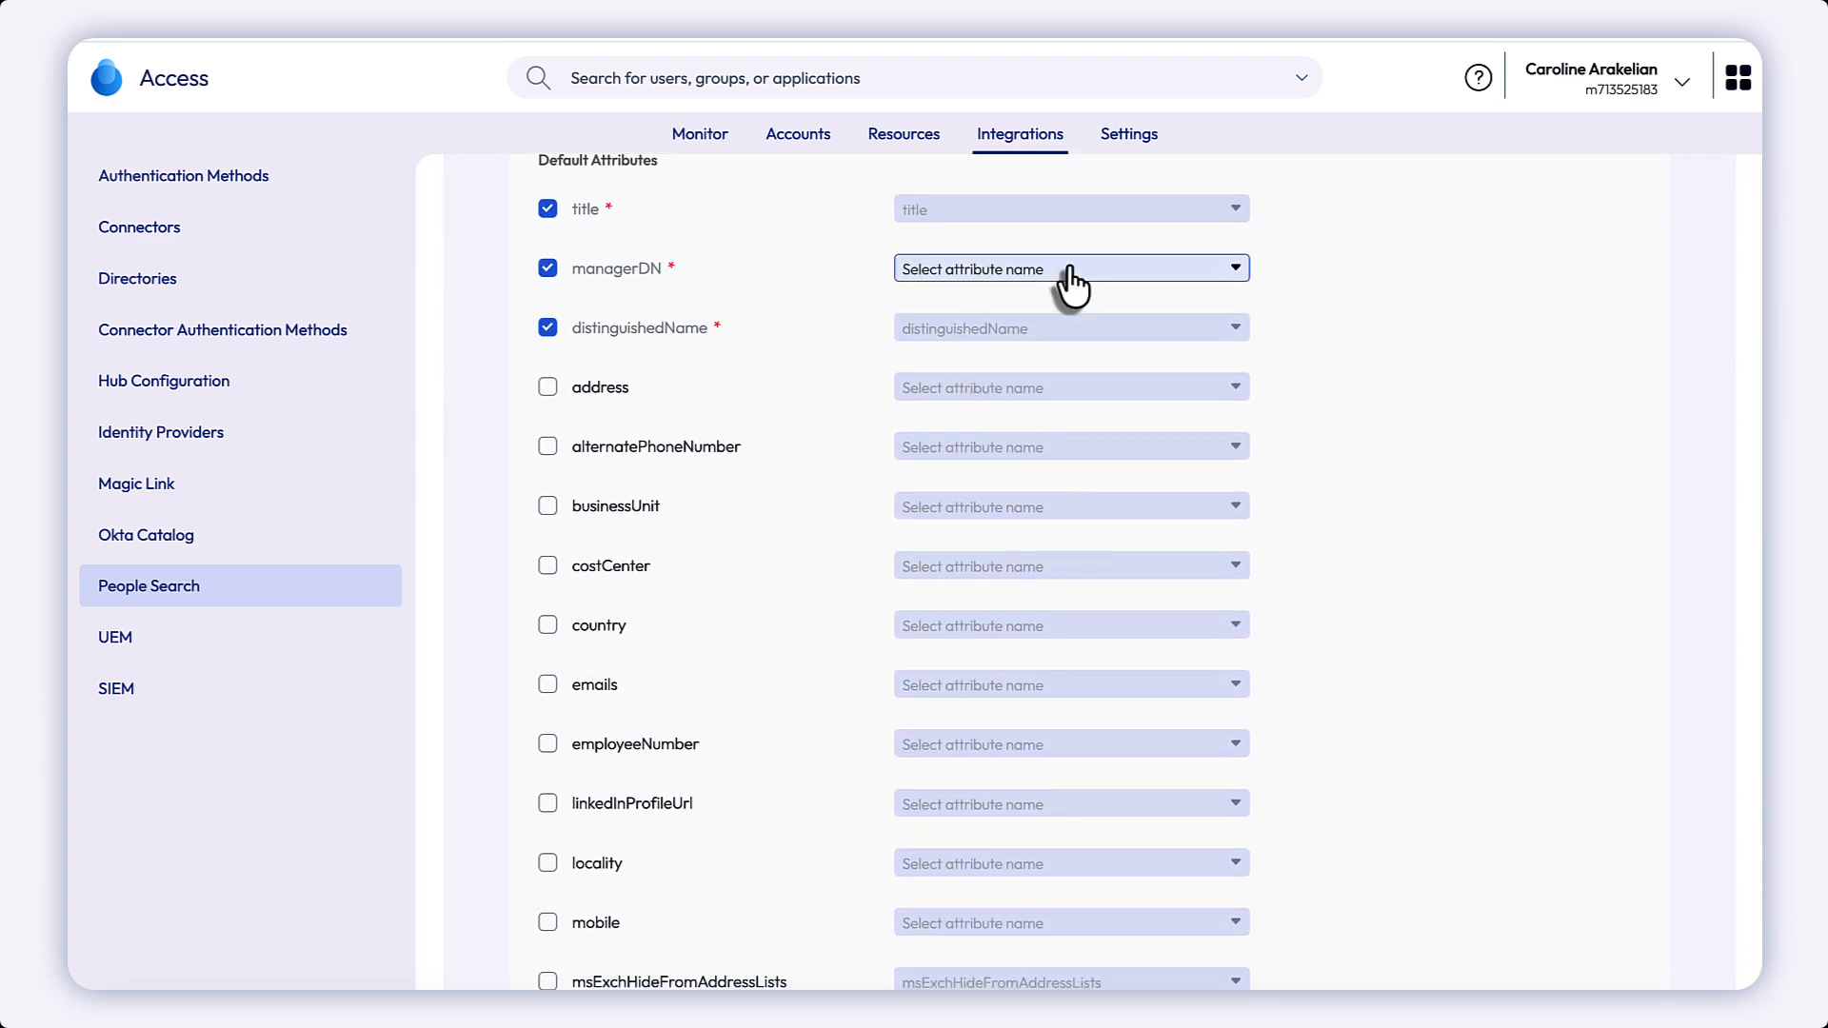
left_click(1070, 277)
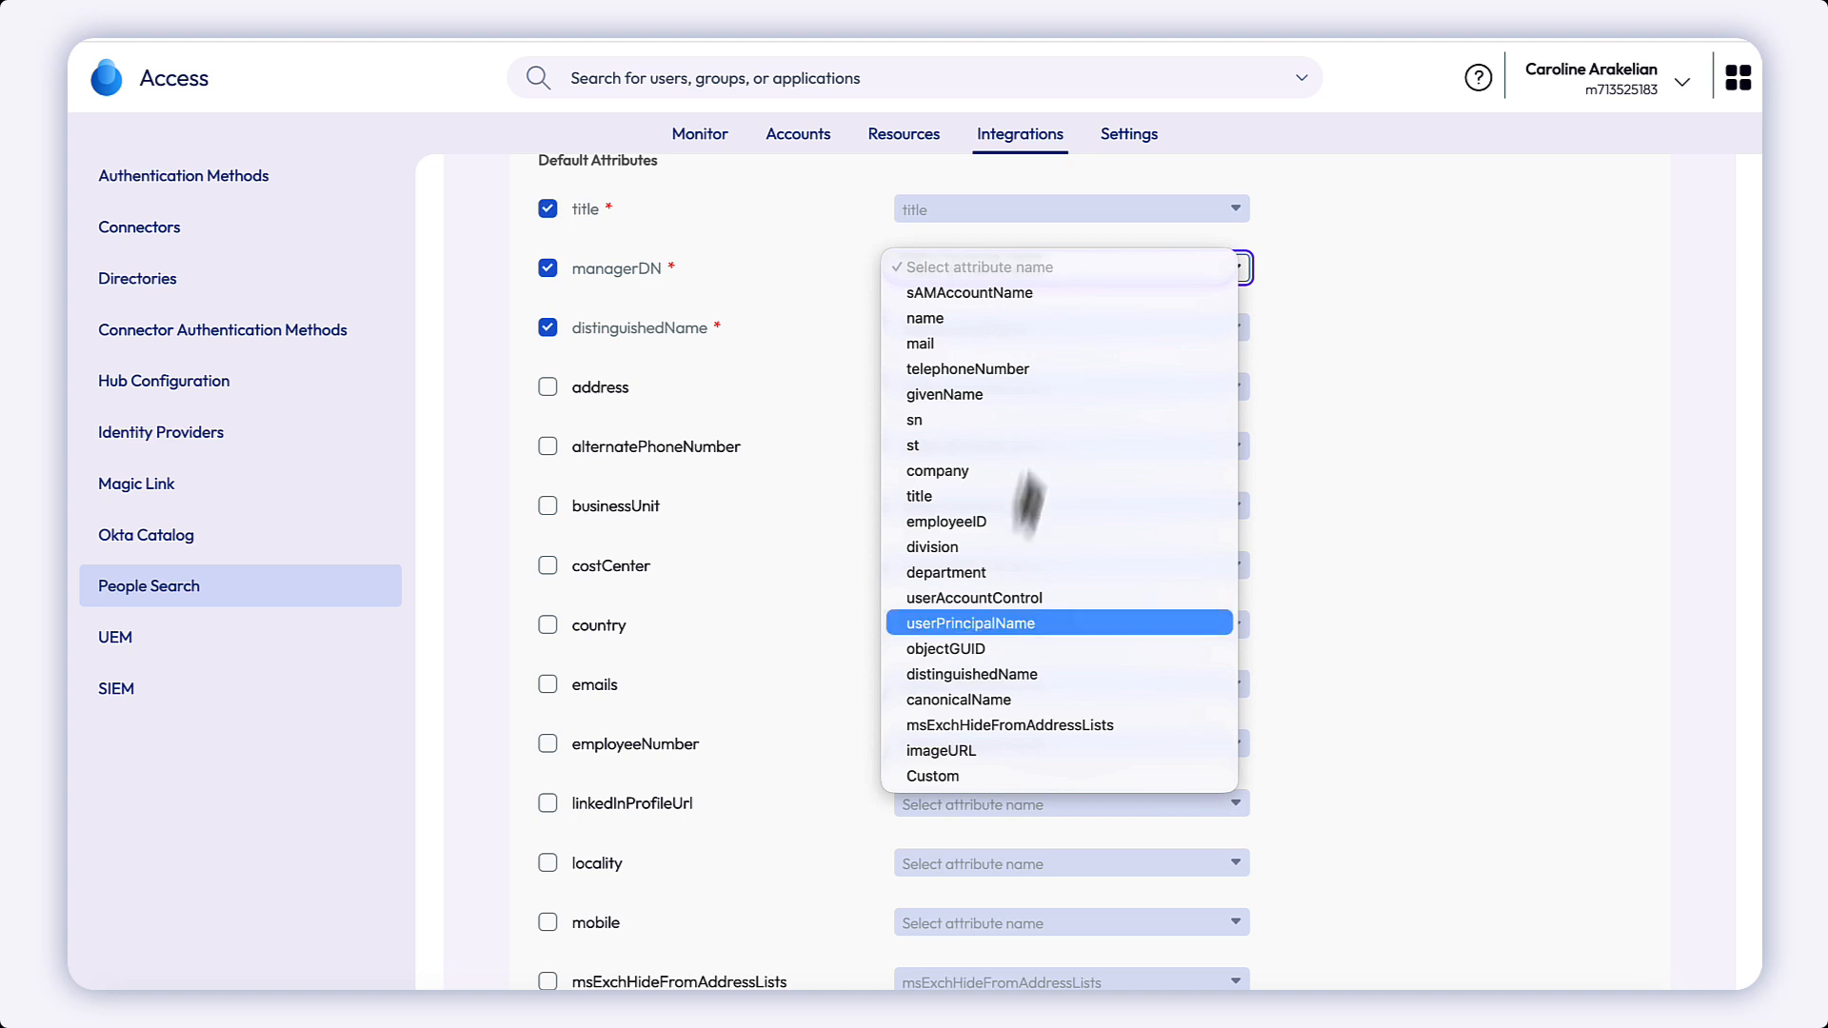
left_click(940, 773)
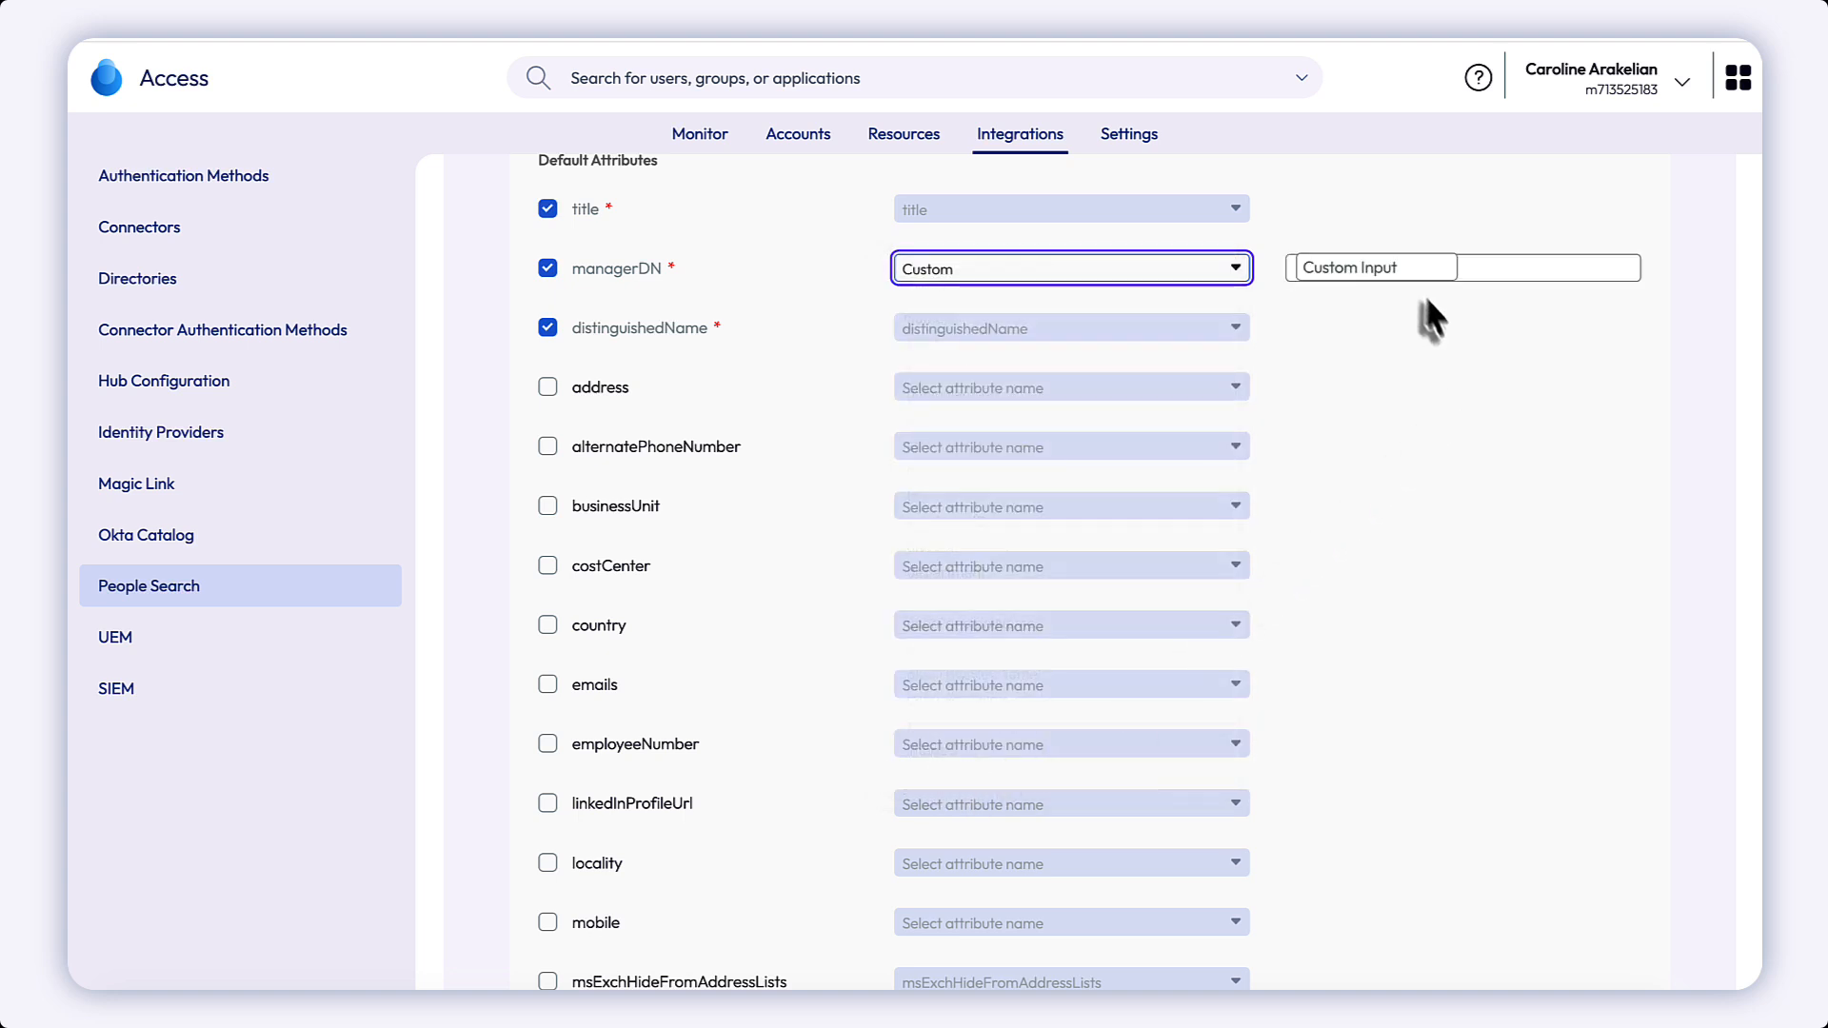
left_click(1396, 271)
type("manager")
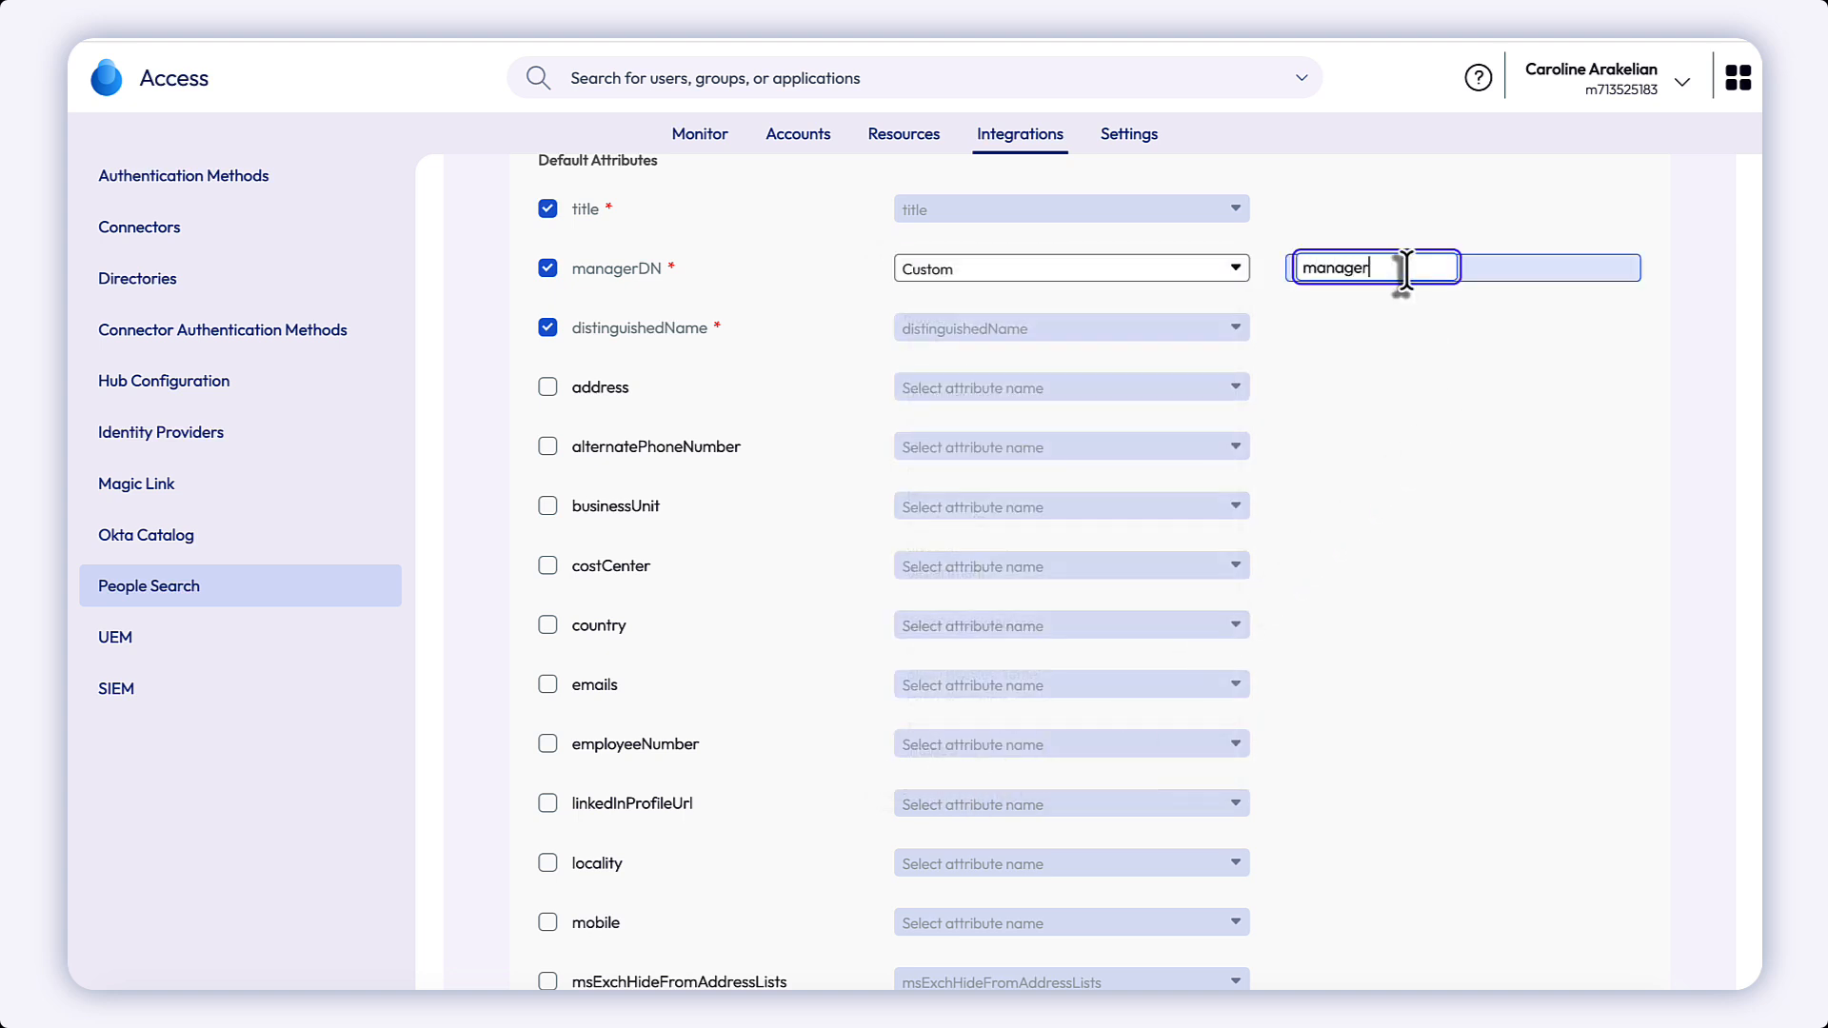
Include the businessUnit attribute in People Search and map it to division.
scroll(1342, 609, "down", 3)
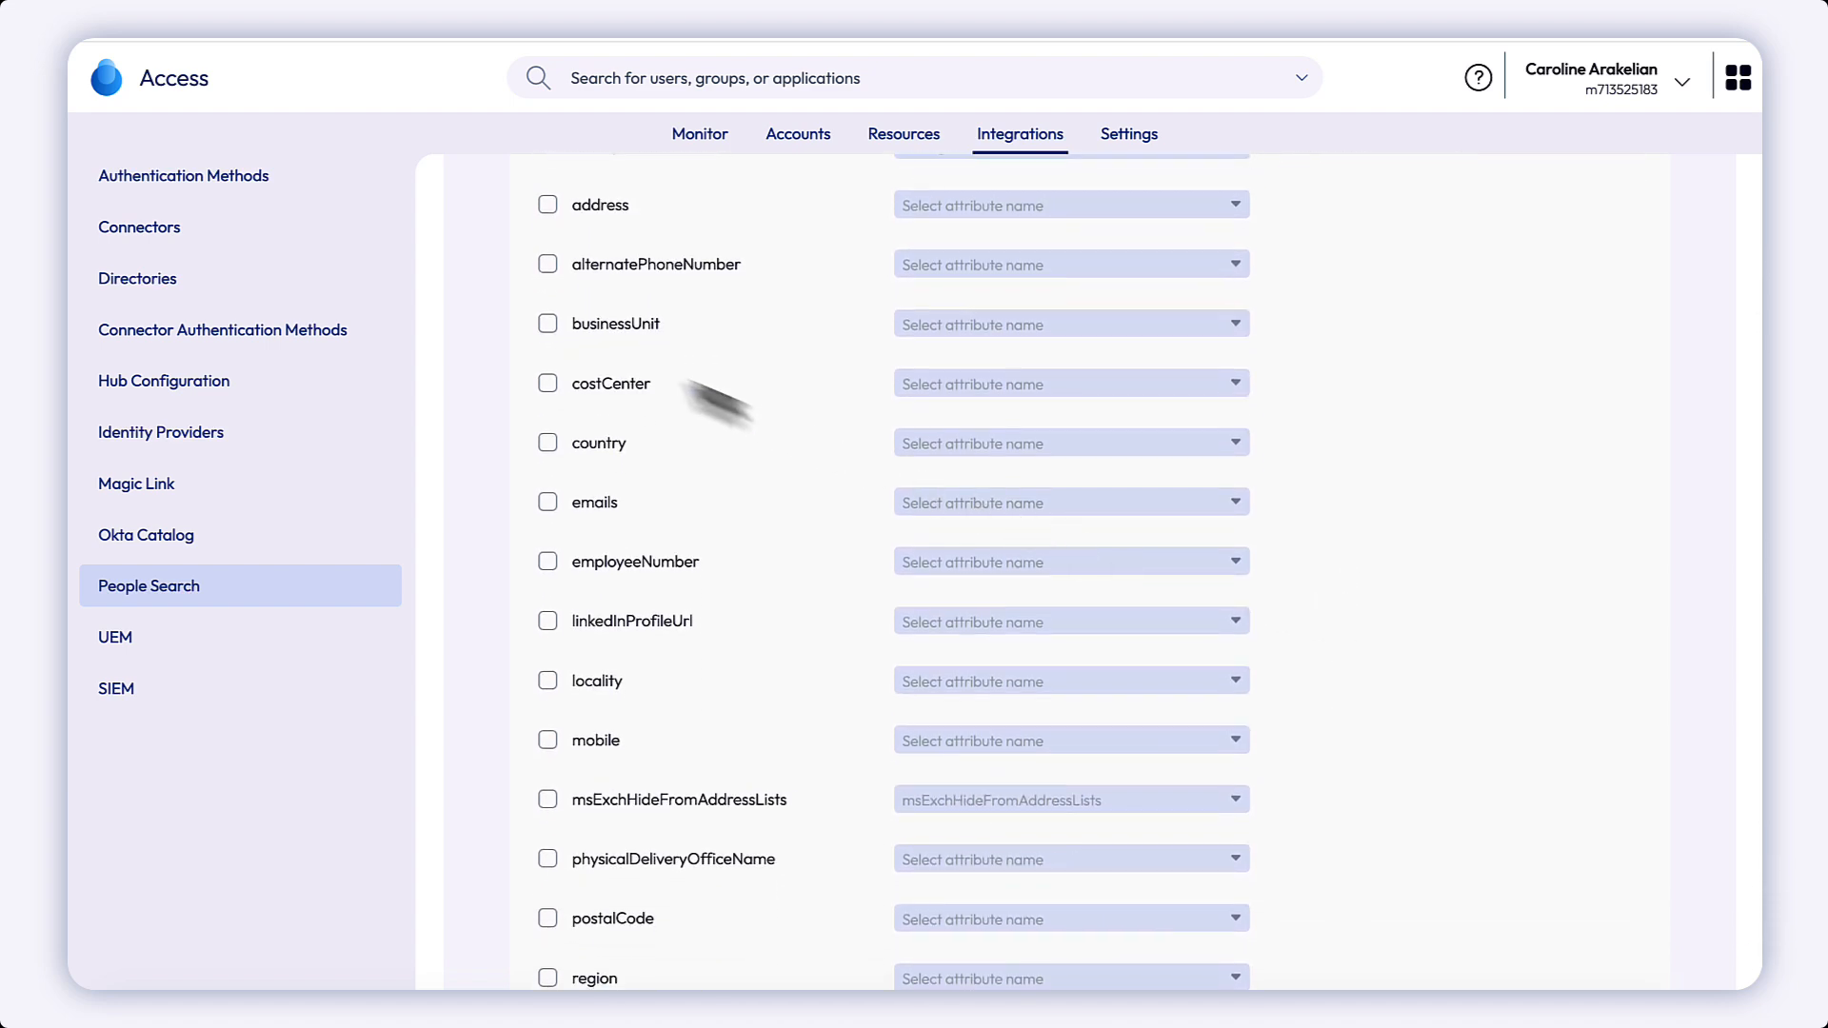
left_click(548, 324)
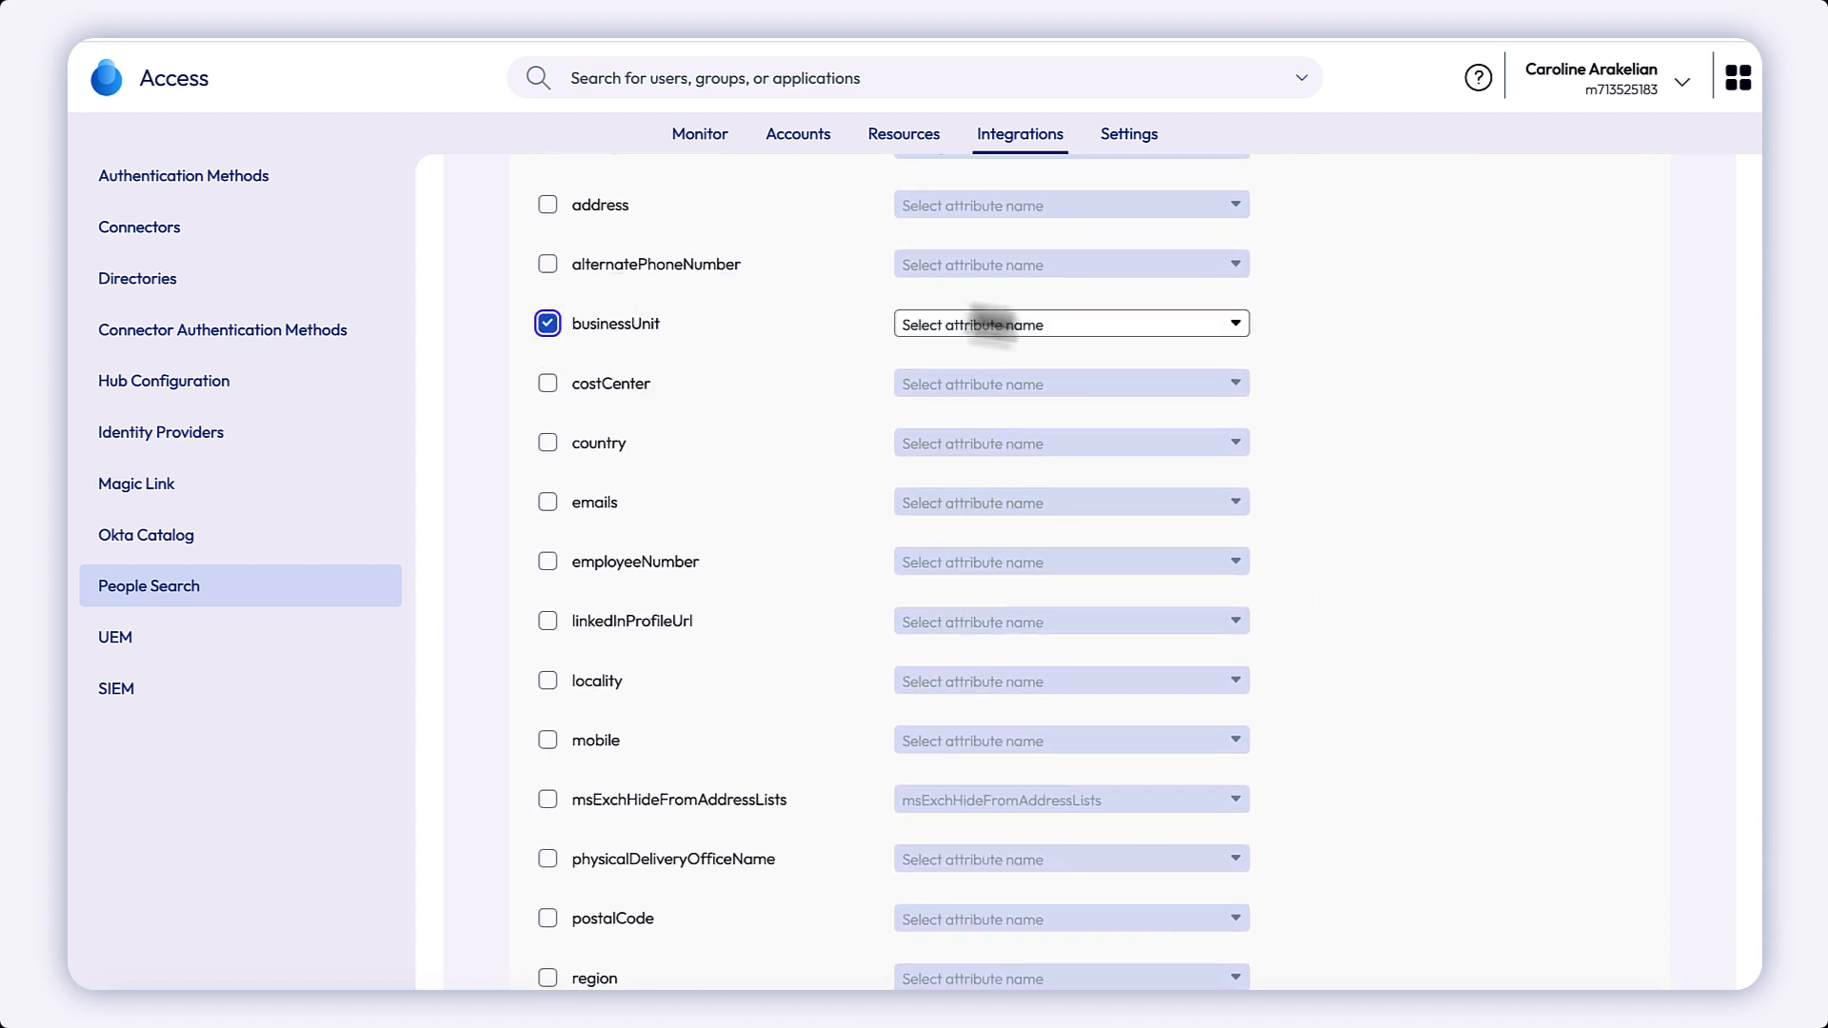
left_click(1236, 327)
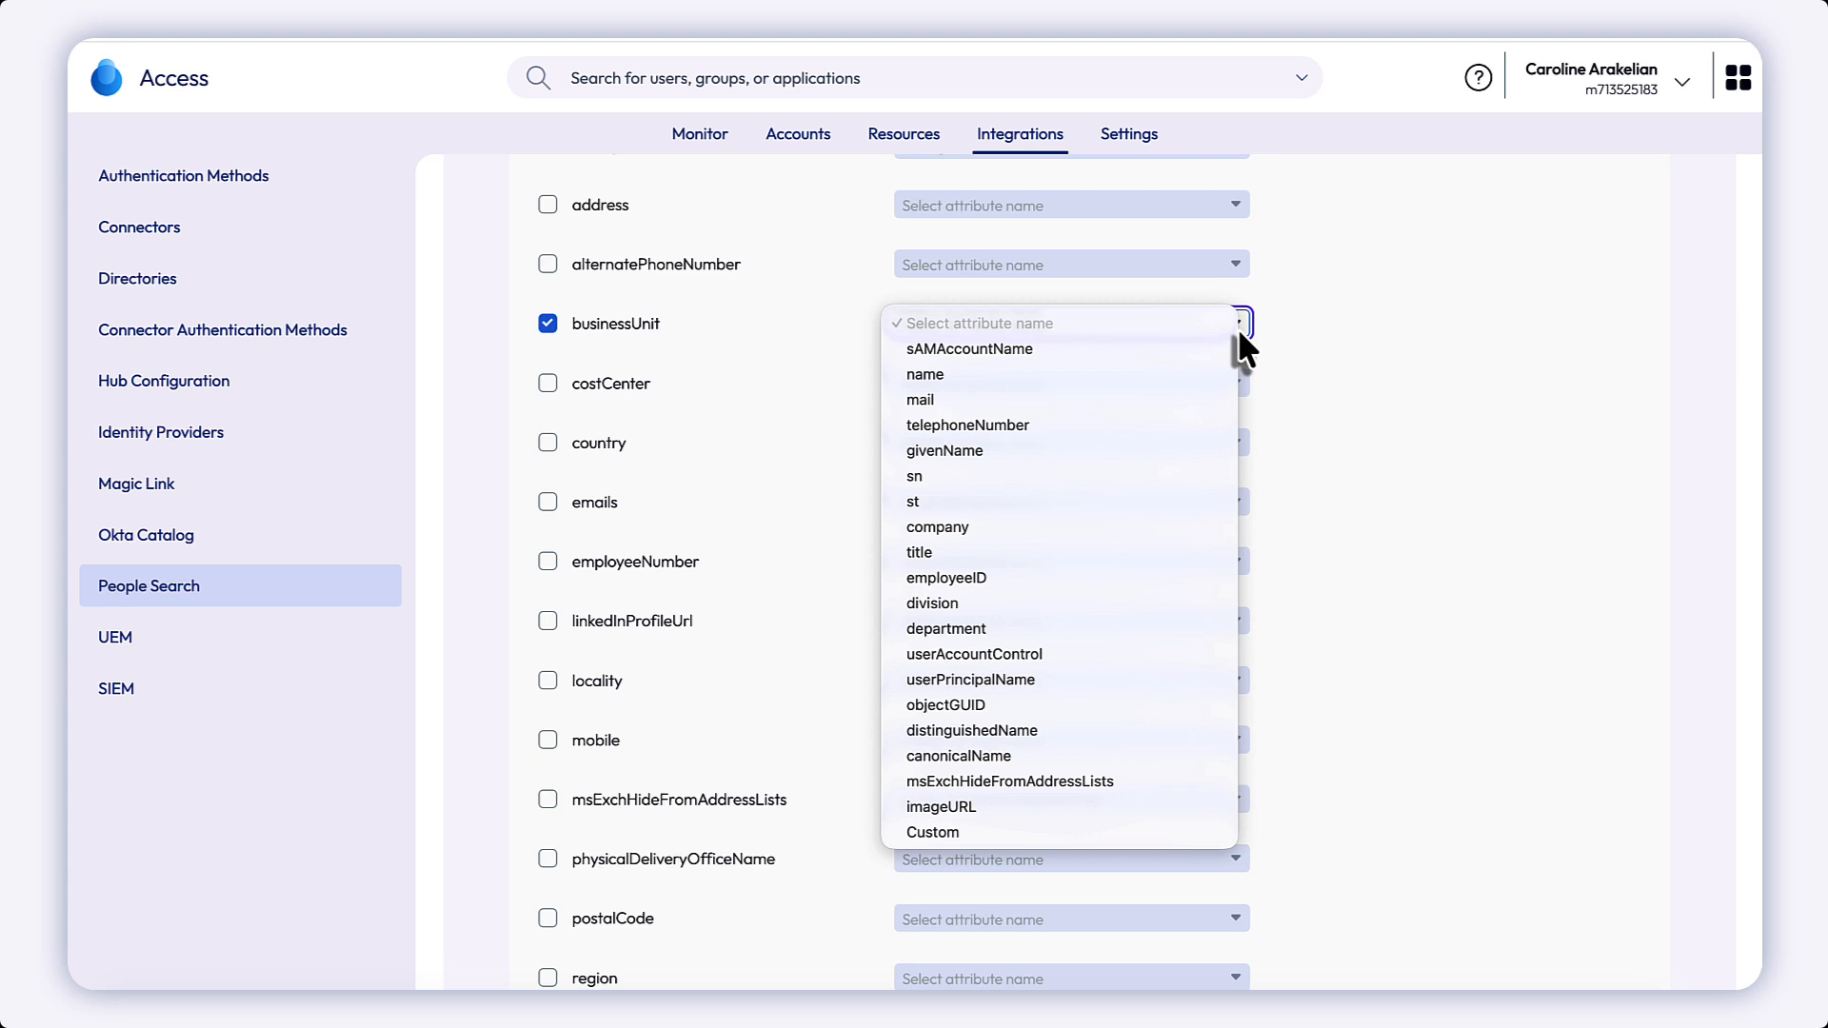
left_click(1082, 605)
Accept the People Search user attribute selection, then save and sync with the listed EvalGuide user DN.
scroll(1385, 602, "down", 1)
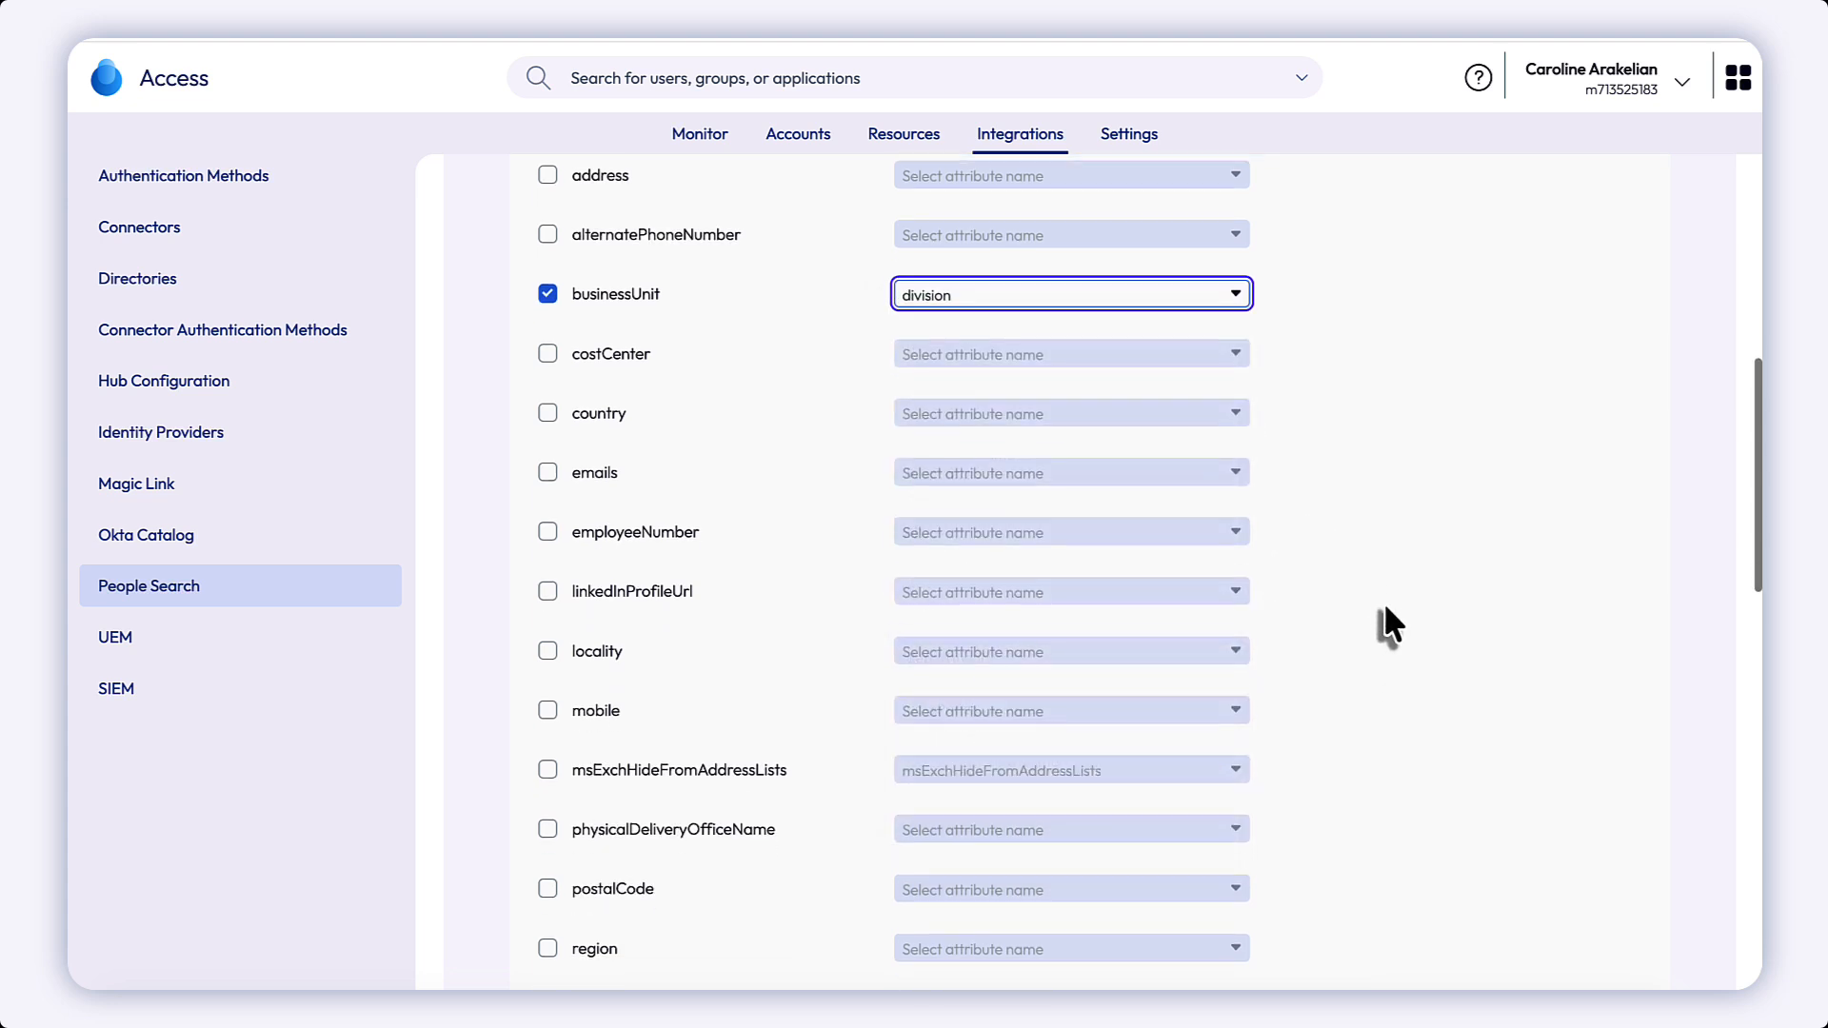
scroll(1385, 609, "down", 7)
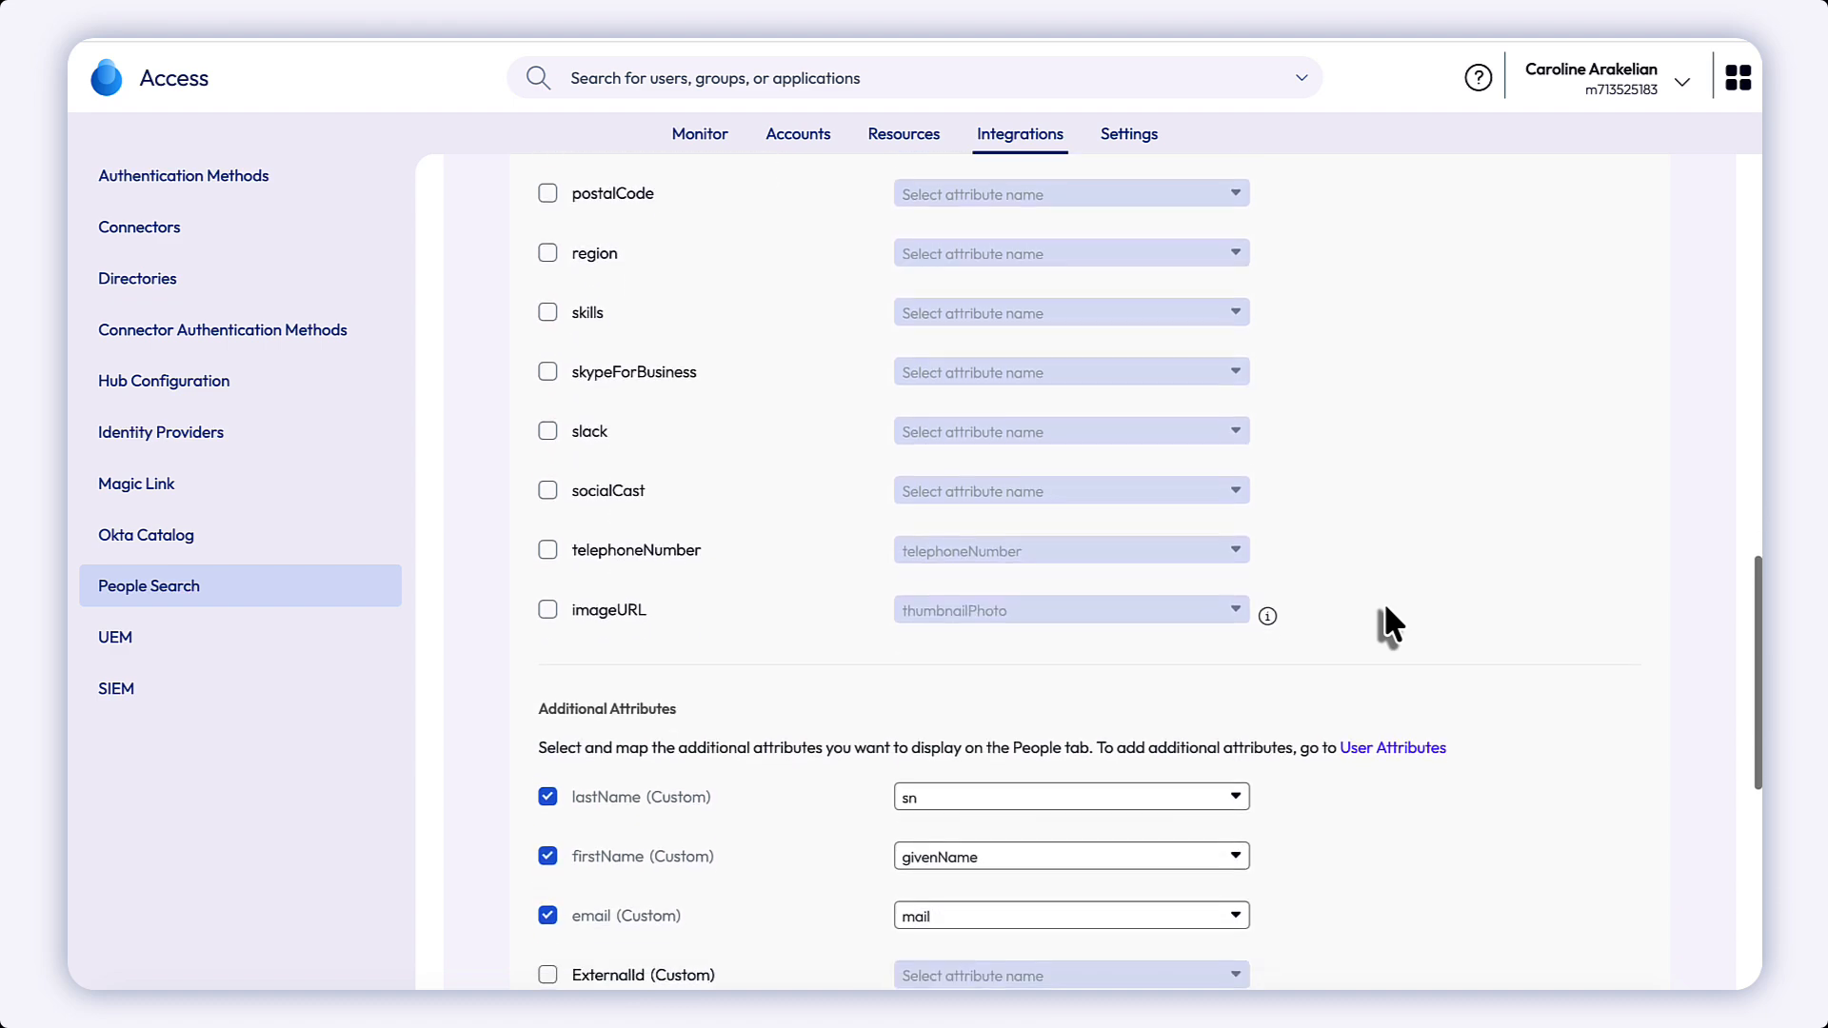
scroll(1384, 610, "down", 4)
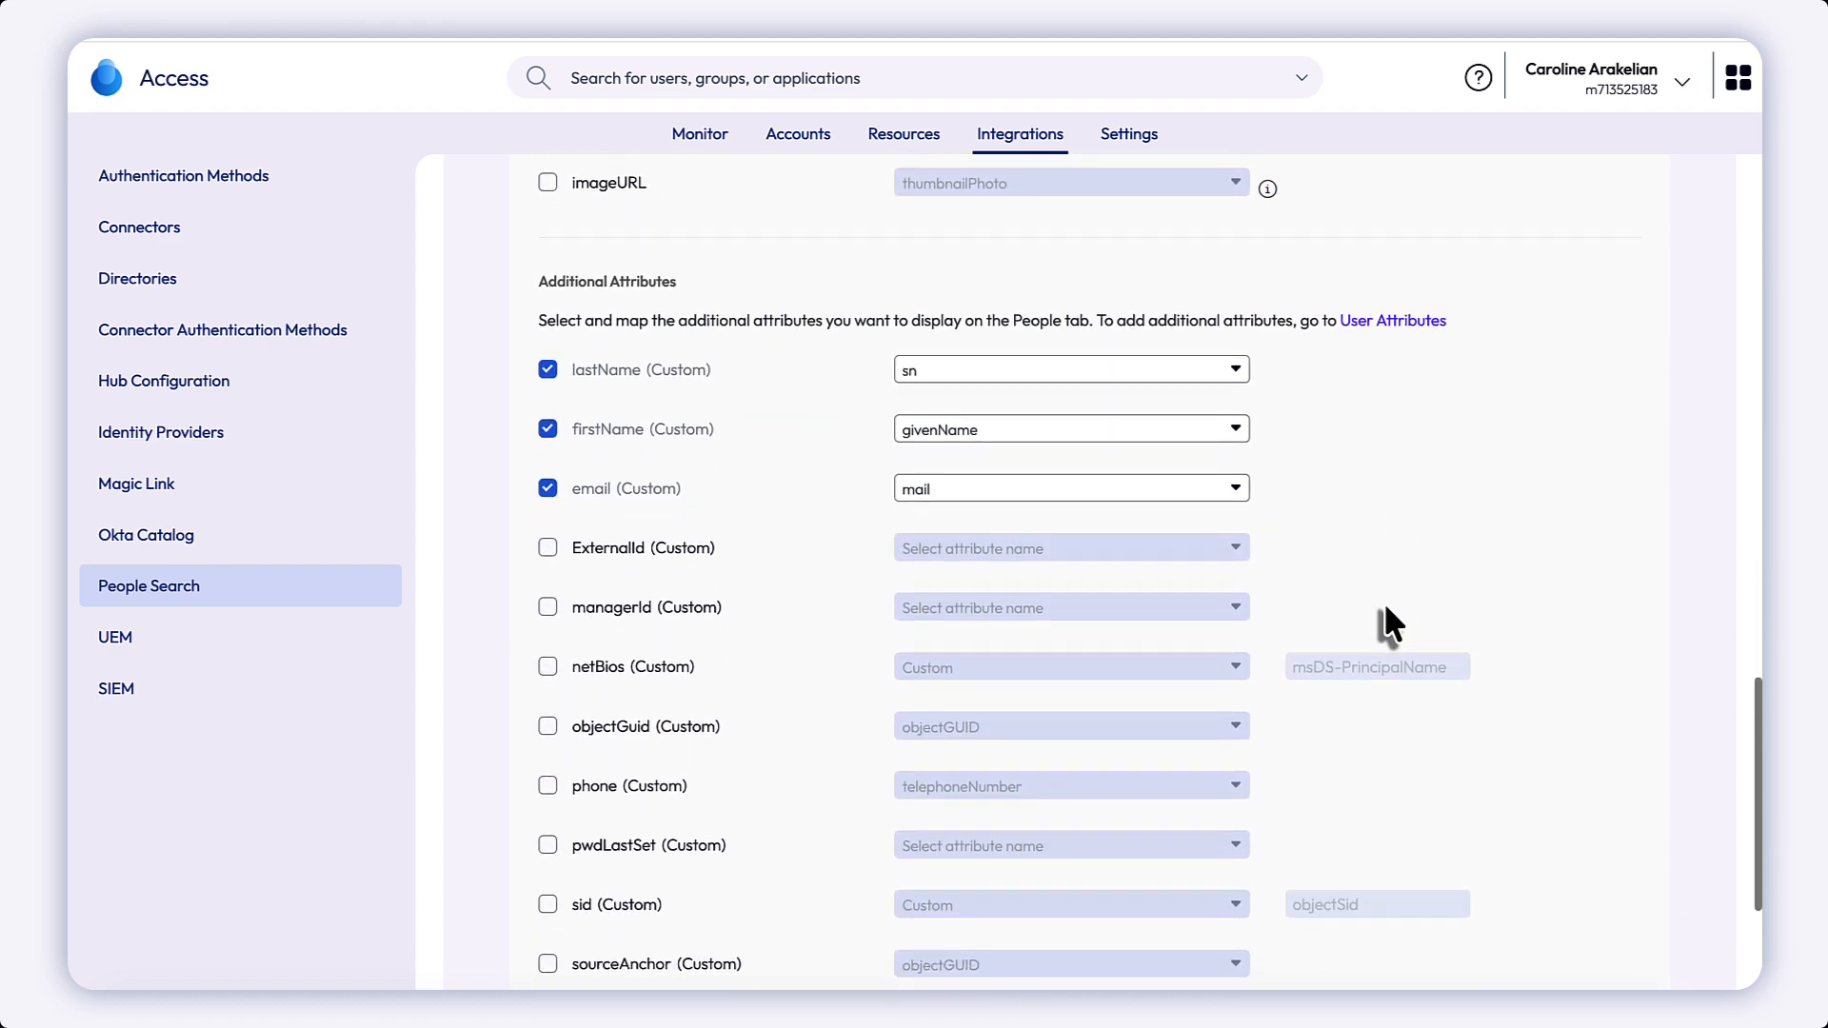
scroll(1386, 609, "down", 3)
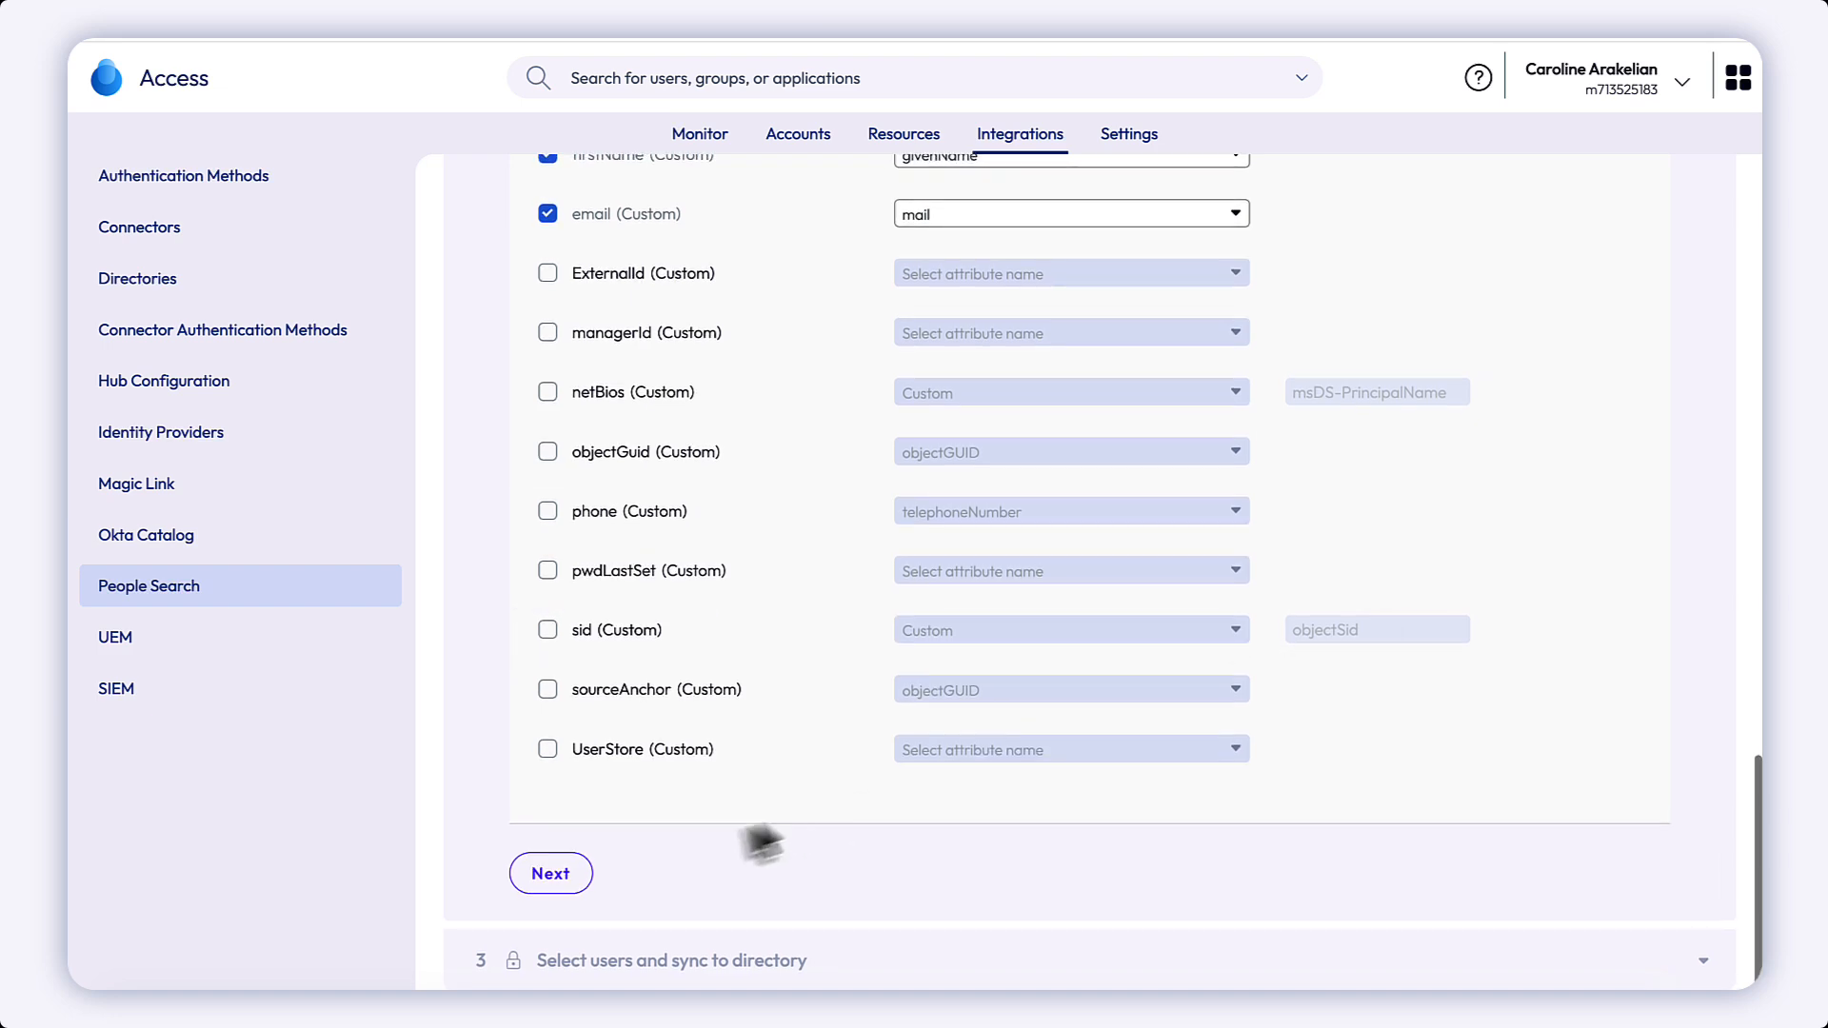
left_click(550, 874)
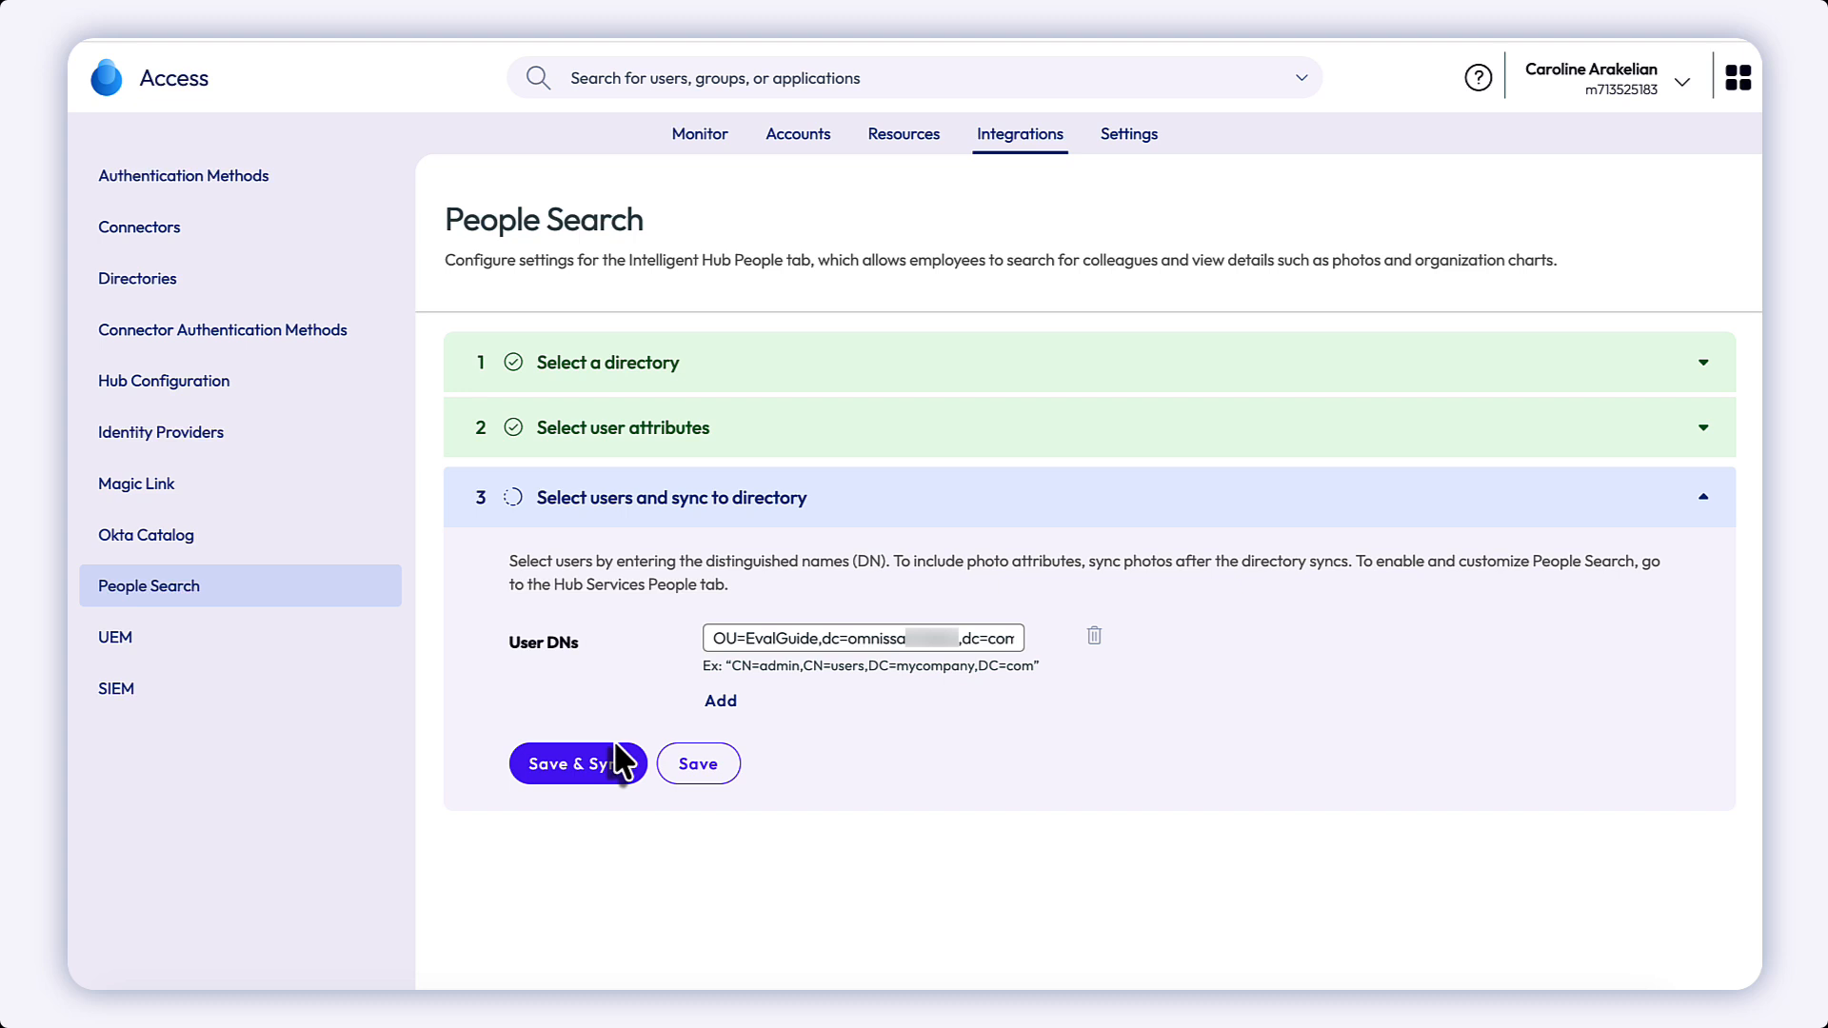
left_click(618, 762)
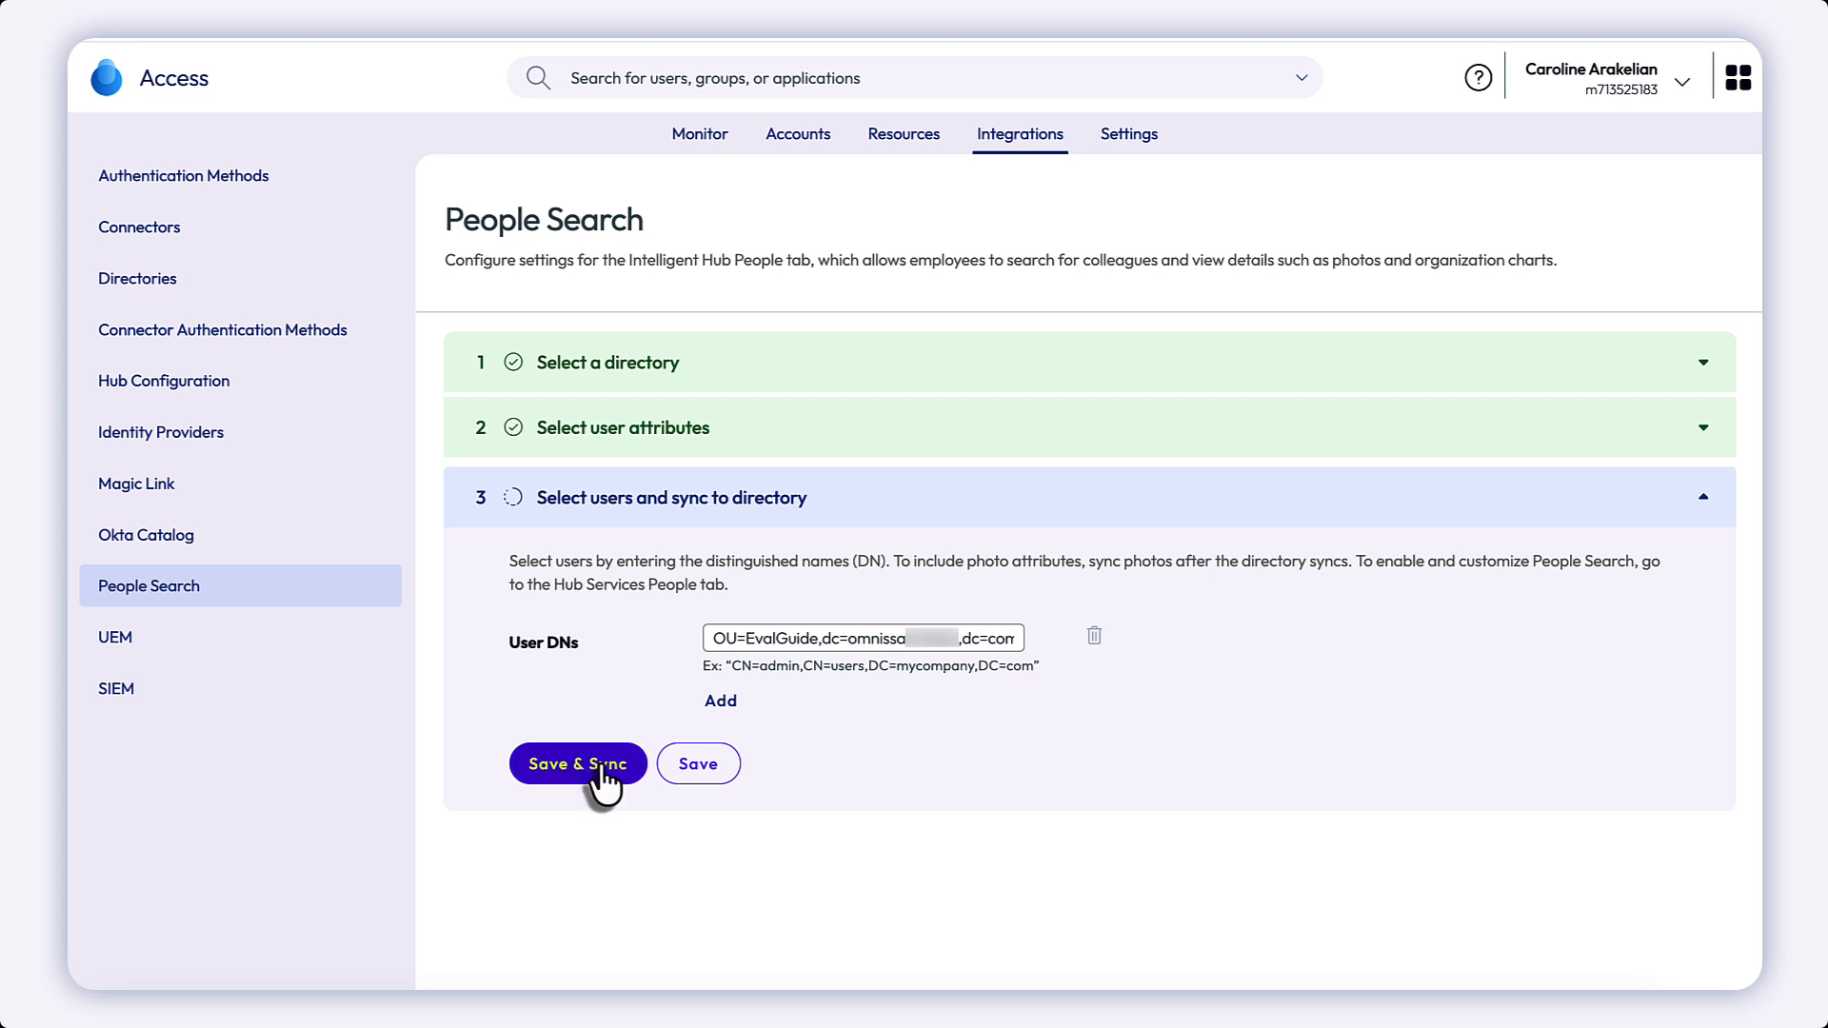